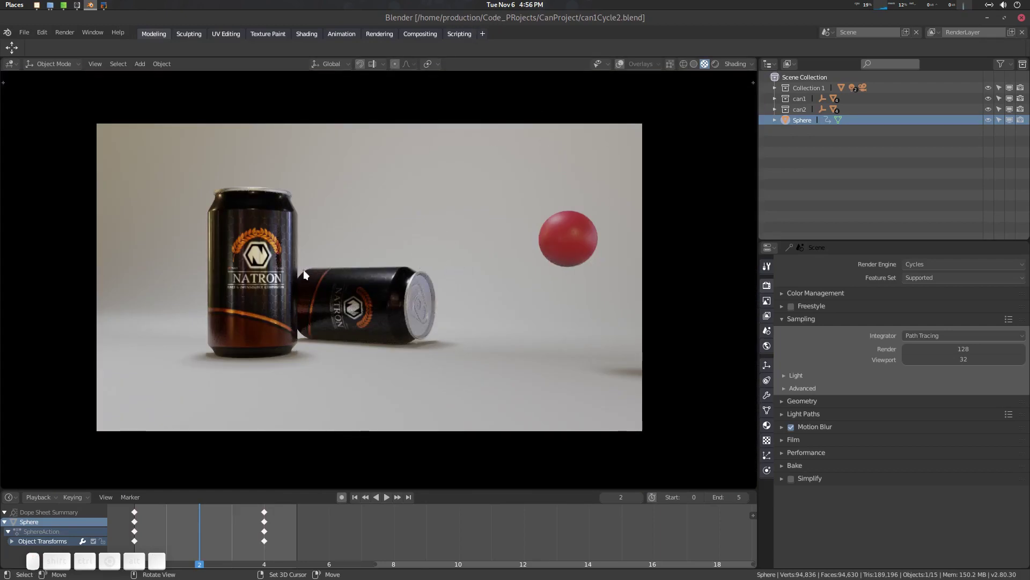
- Play the sphere's animation in the rendered viewport twice, stopping playback at frame 2
{"action": "key", "text": "space"}
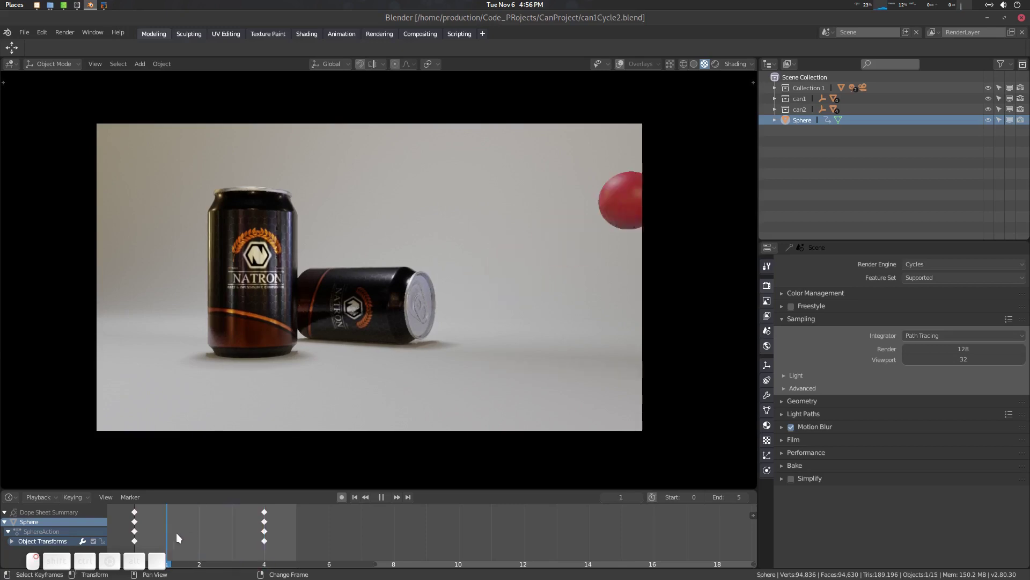
{"action": "key", "text": "space"}
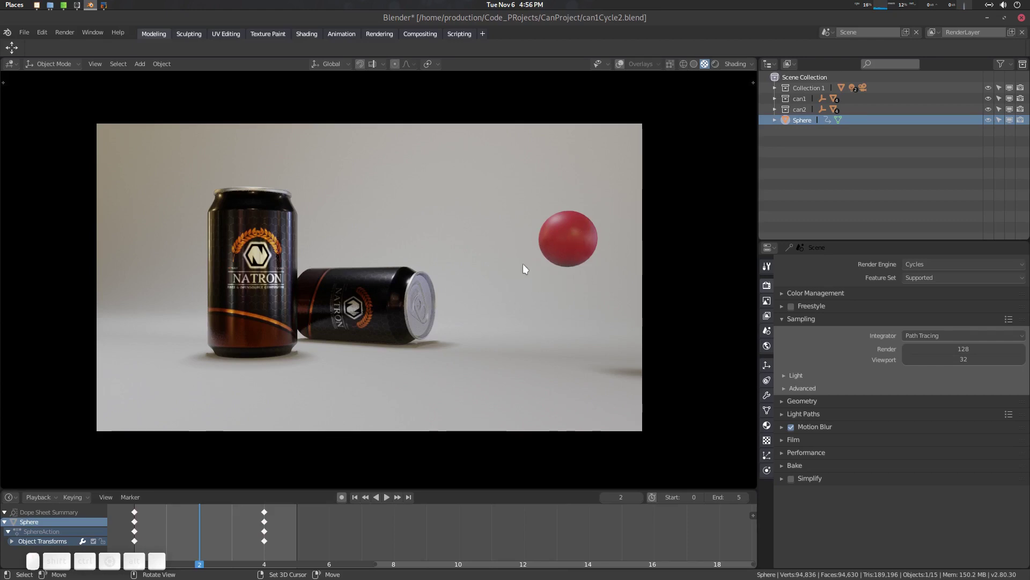
{"action": "key", "text": "space"}
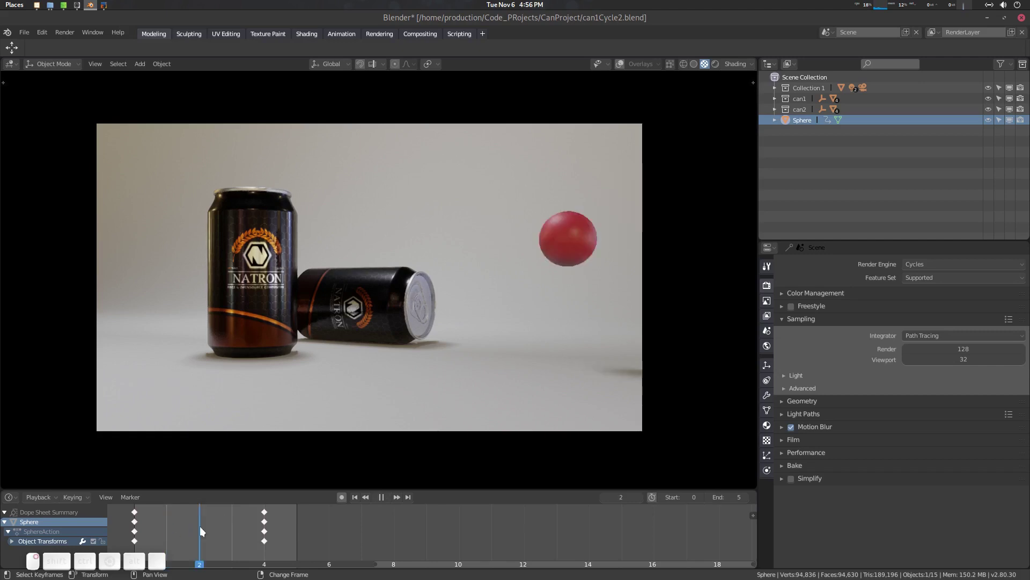
{"action": "key", "text": "space"}
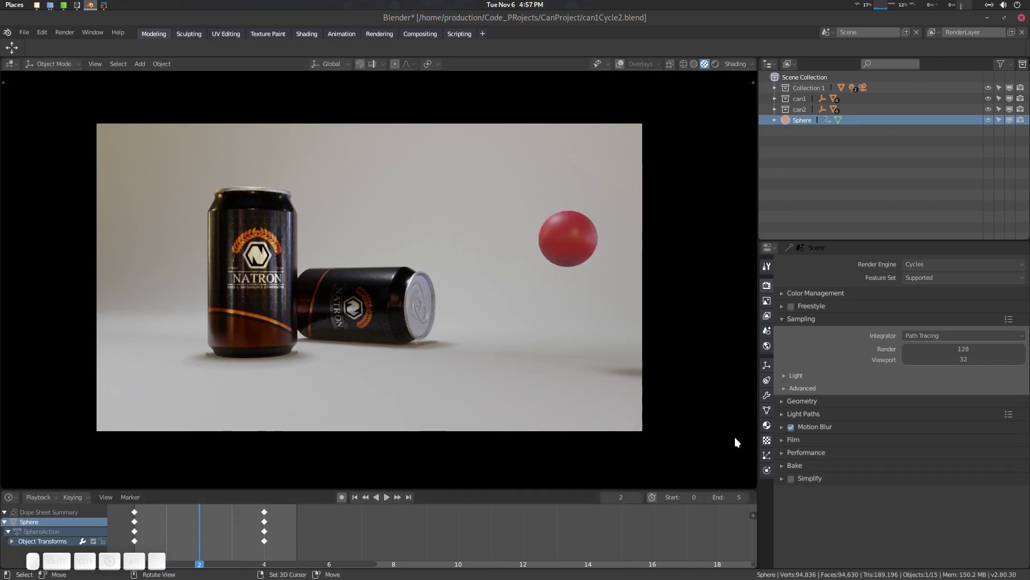
- Examine the motion blur settings and the view layer's render passes, including the Cryptomatte options
{"action": "left_click", "coordinate": [826, 426]}
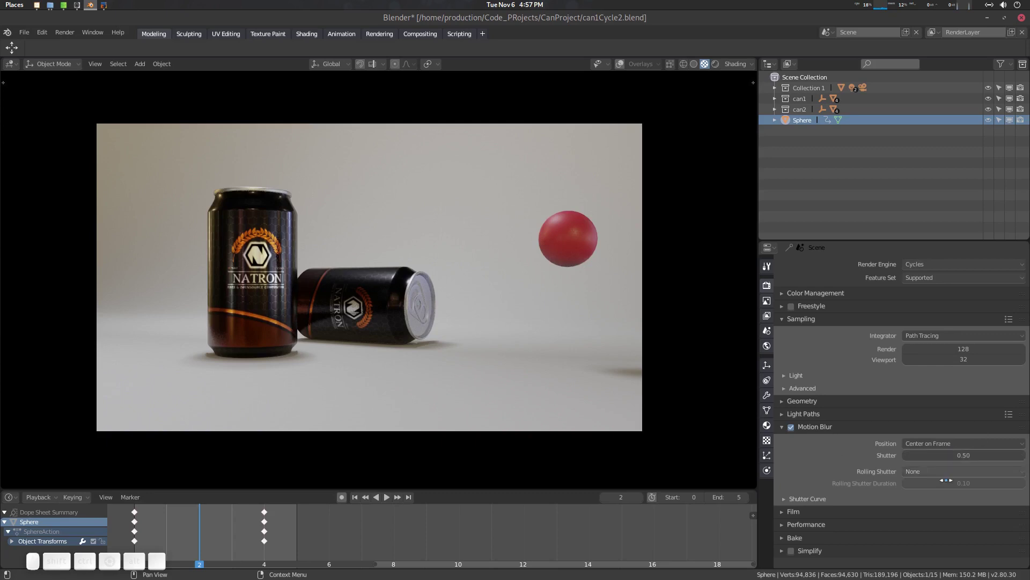
{"action": "left_click", "coordinate": [817, 429]}
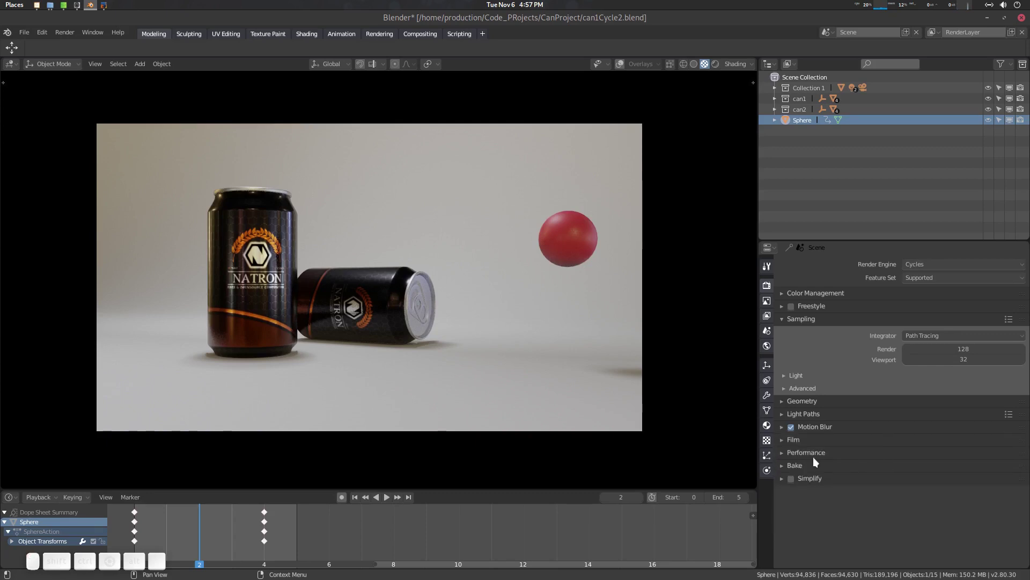
{"action": "left_click", "coordinate": [767, 316]}
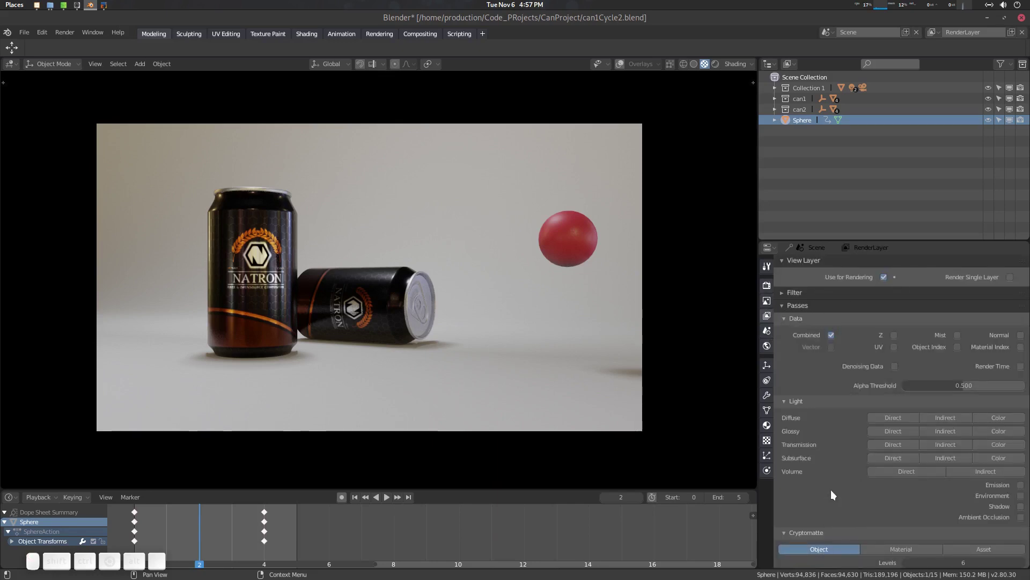
{"action": "scroll", "coordinate": [825, 519], "scroll_direction": "down", "scroll_amount": 2}
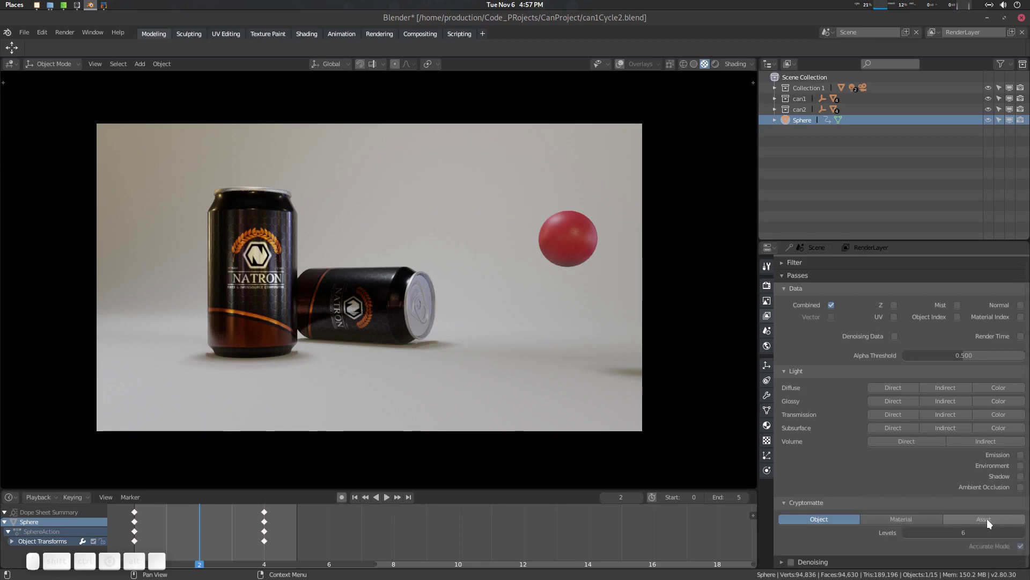
{"action": "scroll", "coordinate": [881, 491], "scroll_direction": "up", "scroll_amount": 2}
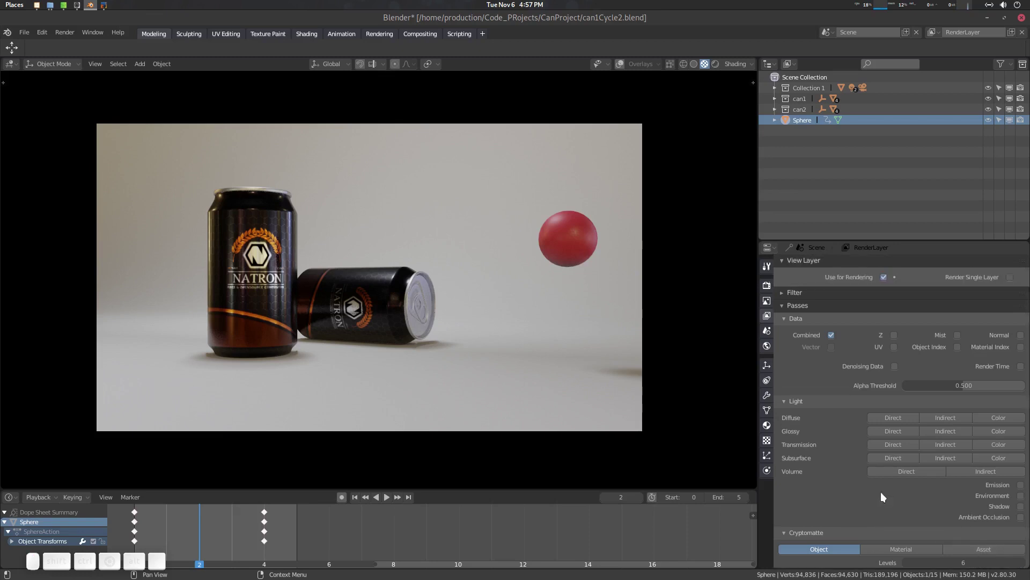
{"action": "scroll", "coordinate": [878, 492], "scroll_direction": "down", "scroll_amount": 2}
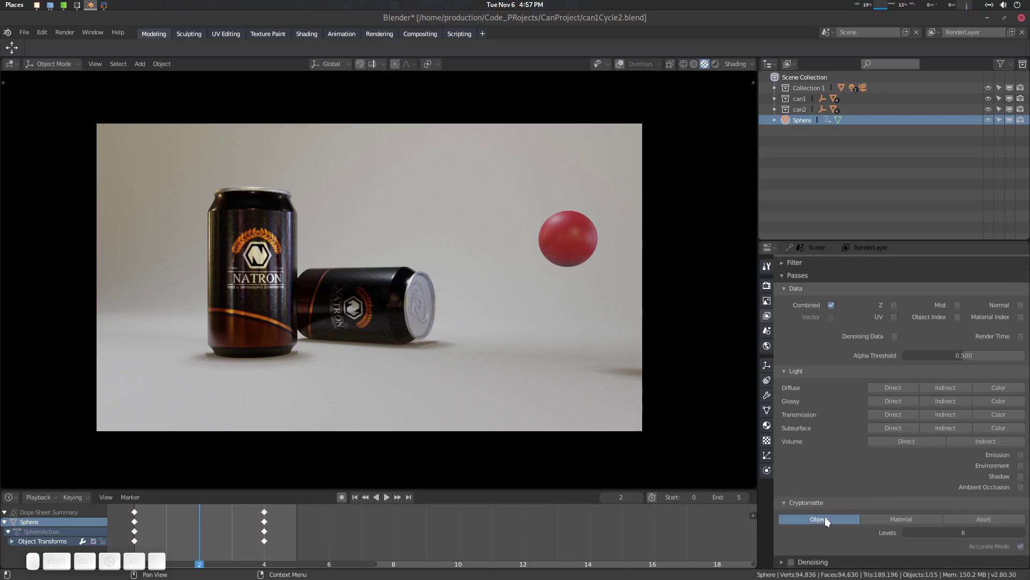
{"action": "scroll", "coordinate": [850, 478], "scroll_direction": "up", "scroll_amount": 2}
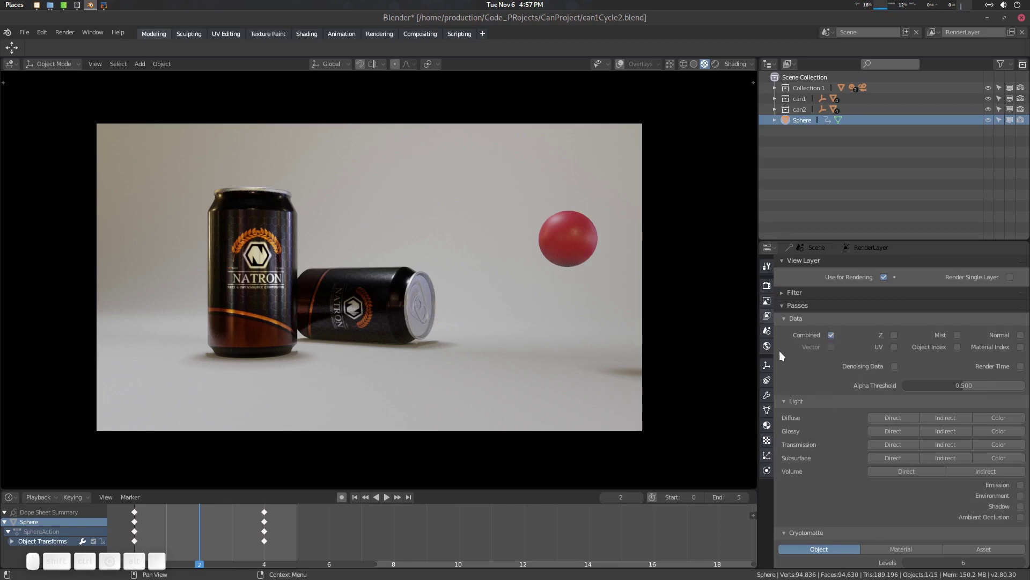
- Set the render output file format to OpenEXR MultiLayer and check the ZIPS (lossless) codec setting
{"action": "left_click", "coordinate": [767, 300]}
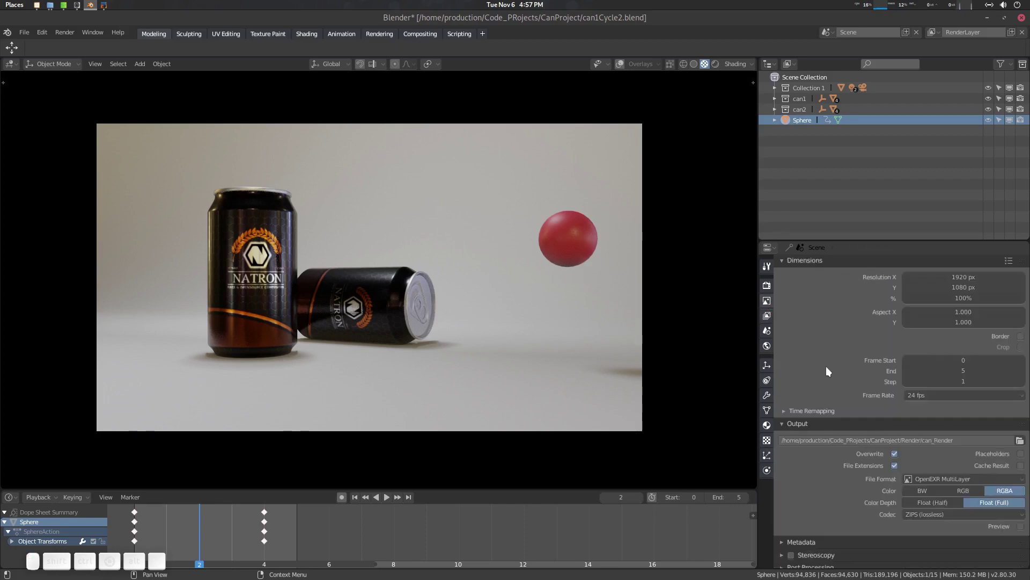
{"action": "scroll", "coordinate": [830, 361], "scroll_direction": "down", "scroll_amount": 1}
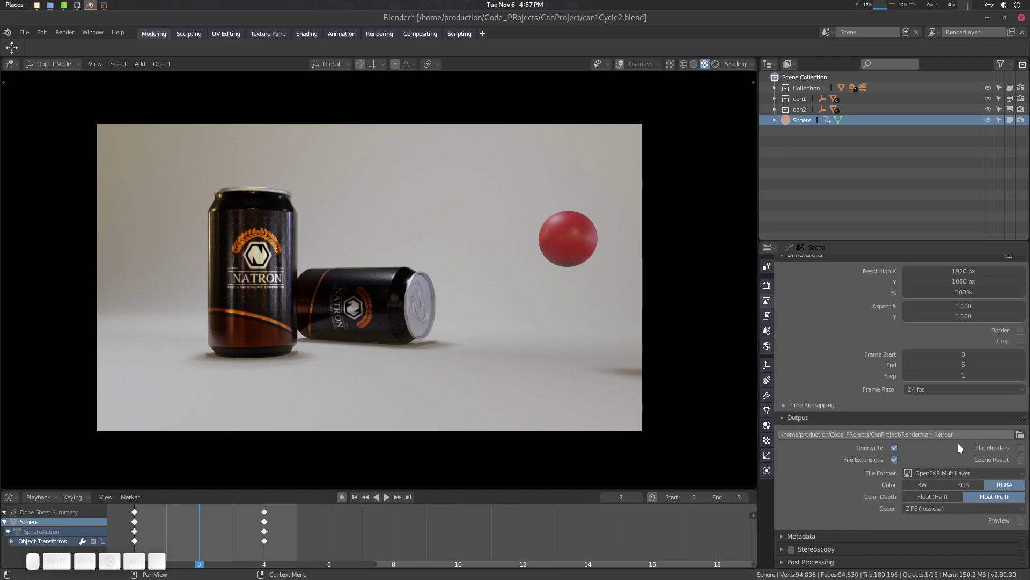
{"action": "left_click", "coordinate": [936, 469]}
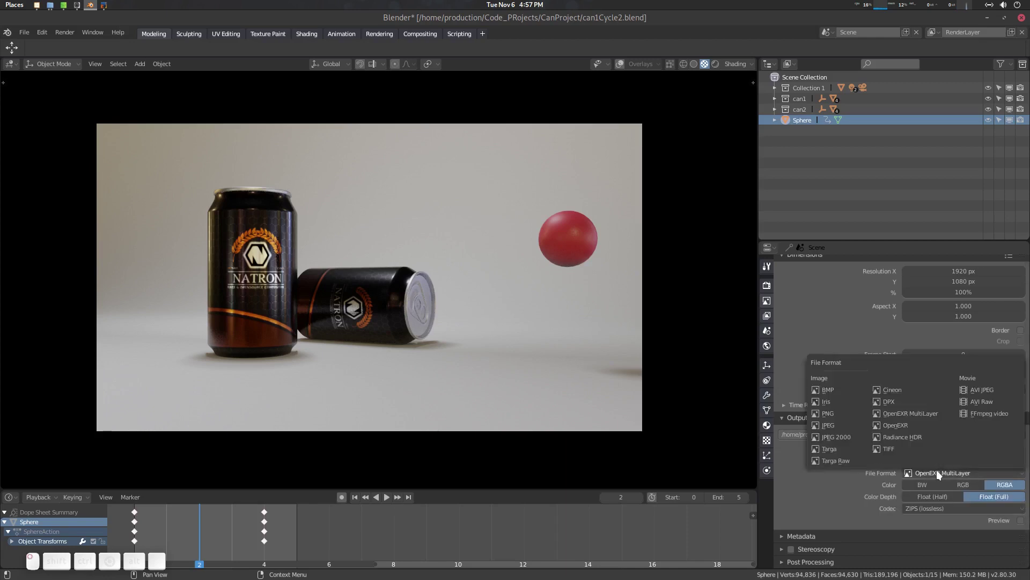
{"action": "left_click", "coordinate": [922, 413]}
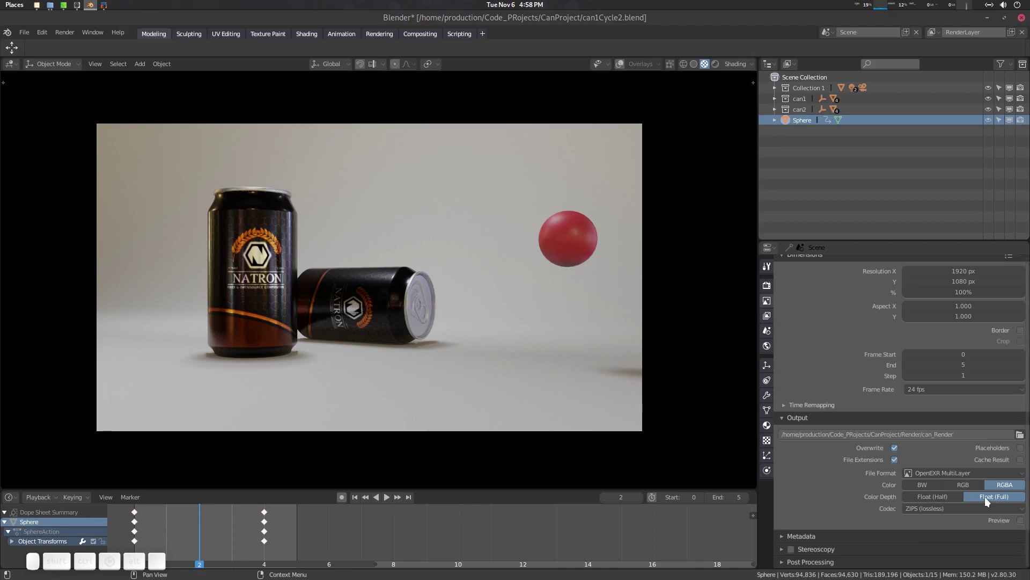
{"action": "left_click", "coordinate": [922, 510]}
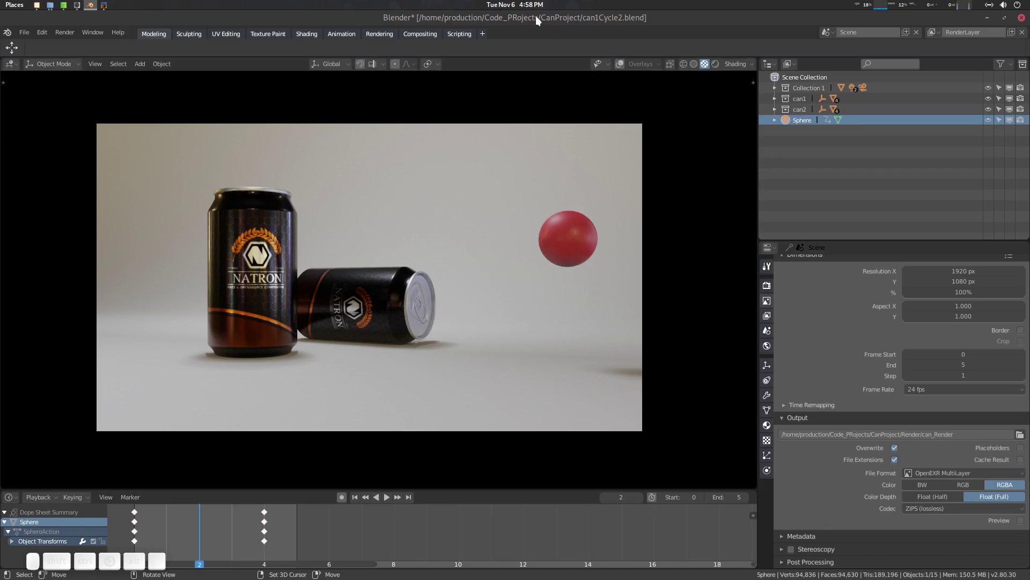
- Save the blend file and move the timeline to frame 3
{"action": "key", "text": "ctrl+s"}
{"action": "left_click", "coordinate": [427, 221]}
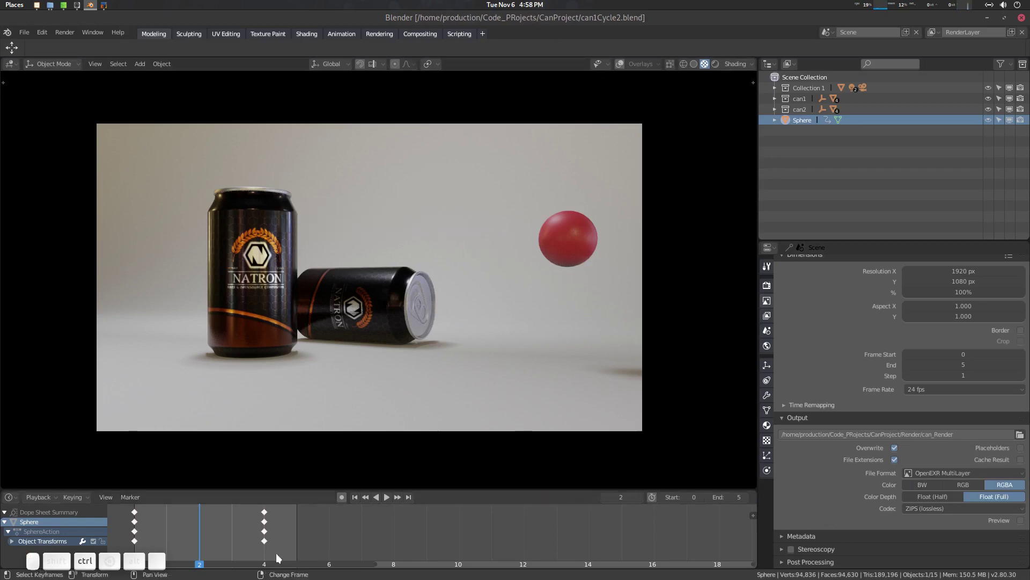
{"action": "left_click_drag", "start_coordinate": [191, 536], "coordinate": [217, 535]}
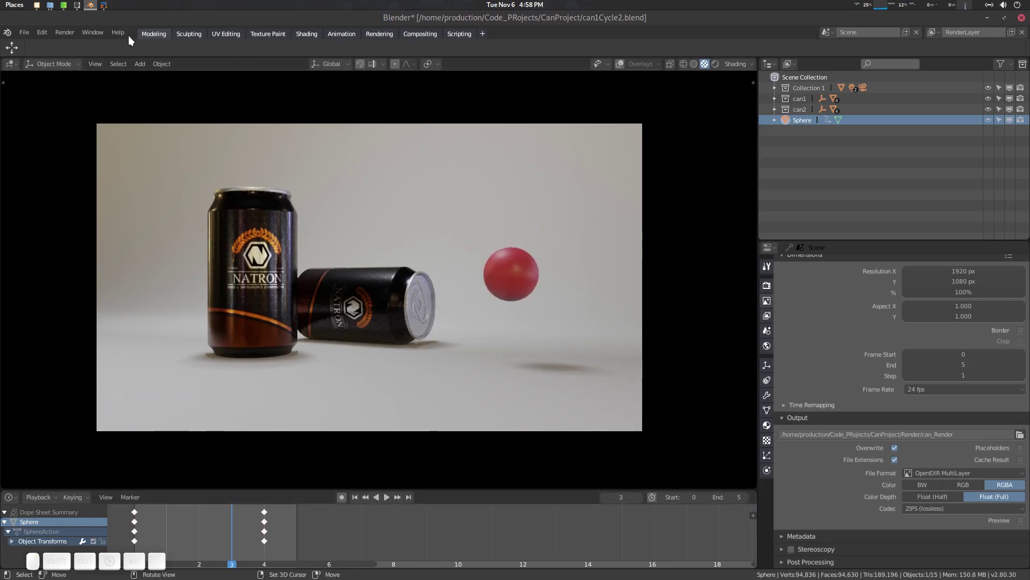
{"action": "left_click", "coordinate": [61, 32]}
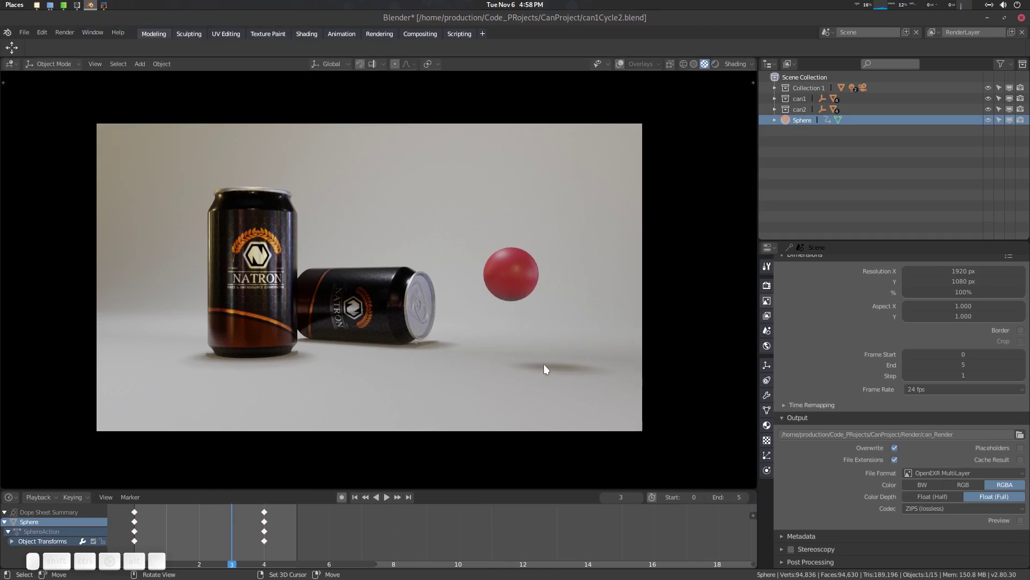
- Switch to Firefox and open the community plugins repository from the Natron website's download section
{"action": "left_click", "coordinate": [986, 18]}
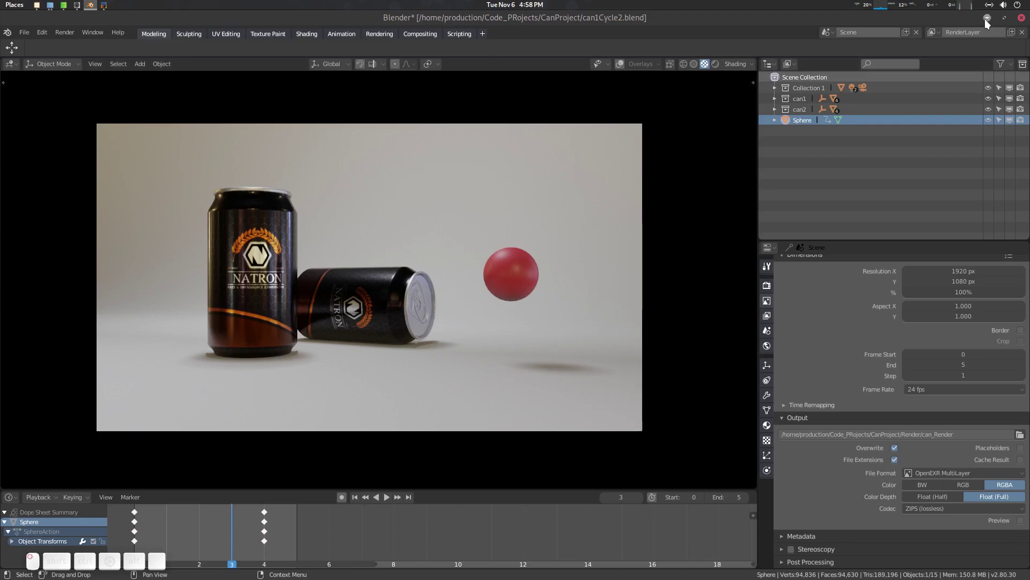
{"action": "left_click", "coordinate": [103, 5]}
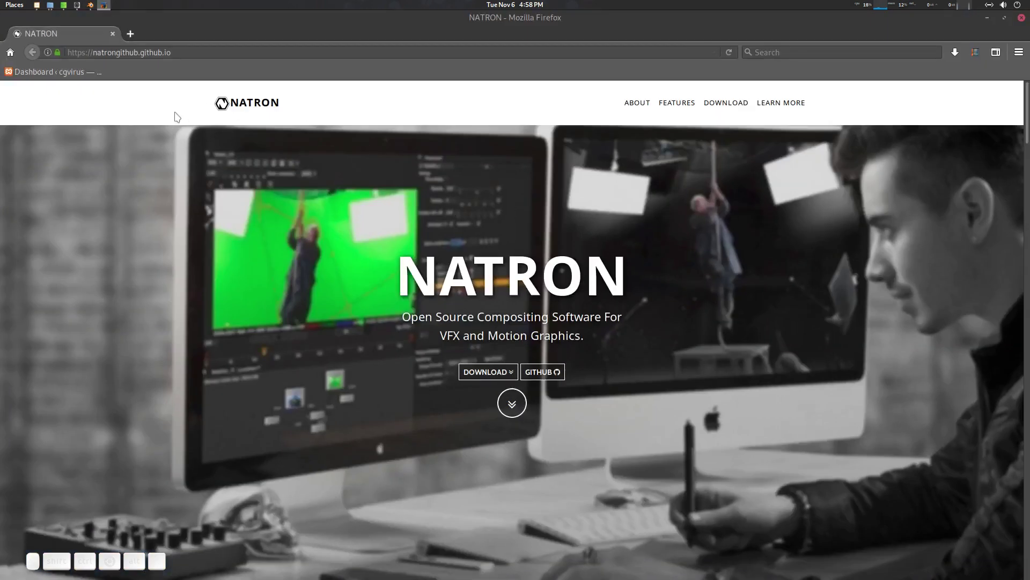
{"action": "left_click", "coordinate": [96, 56]}
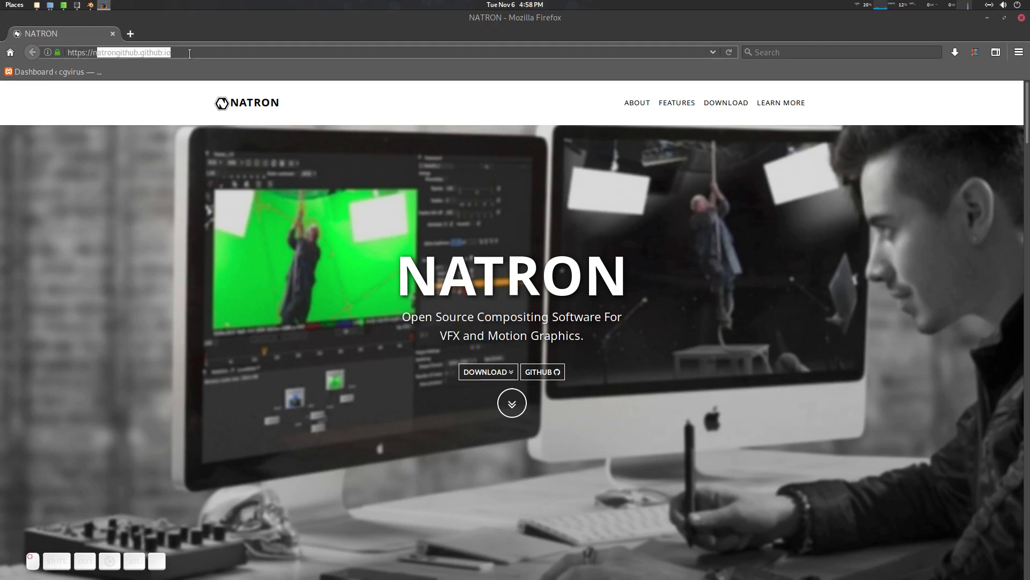
{"action": "scroll", "coordinate": [561, 296], "scroll_direction": "down", "scroll_amount": 3}
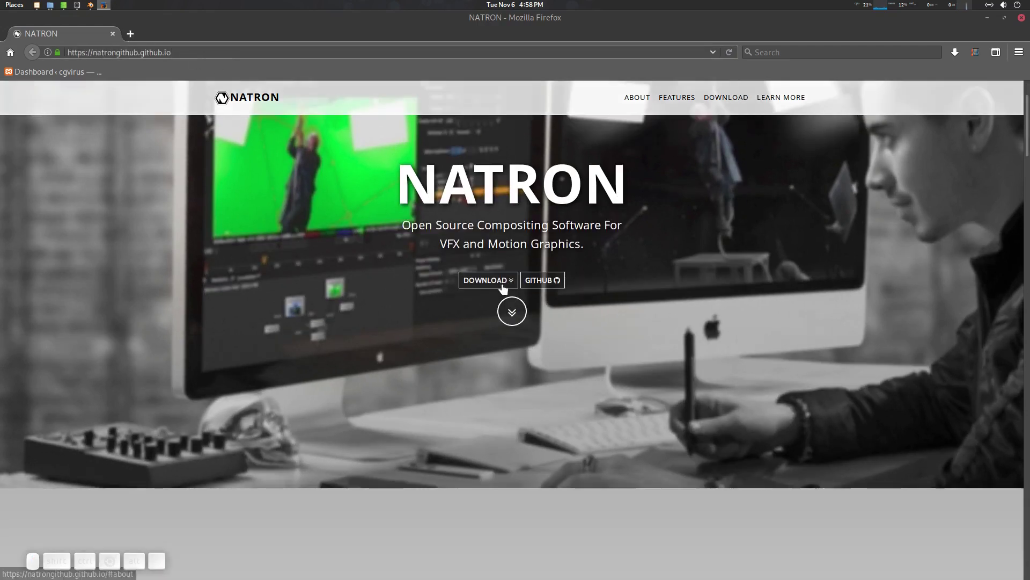
{"action": "left_click", "coordinate": [503, 283]}
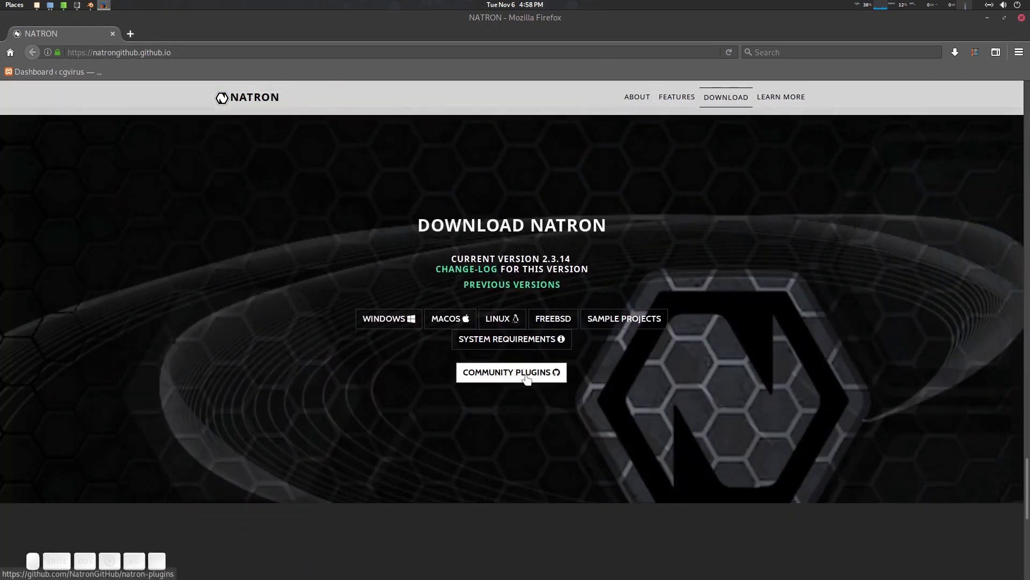
{"action": "left_click", "coordinate": [526, 379]}
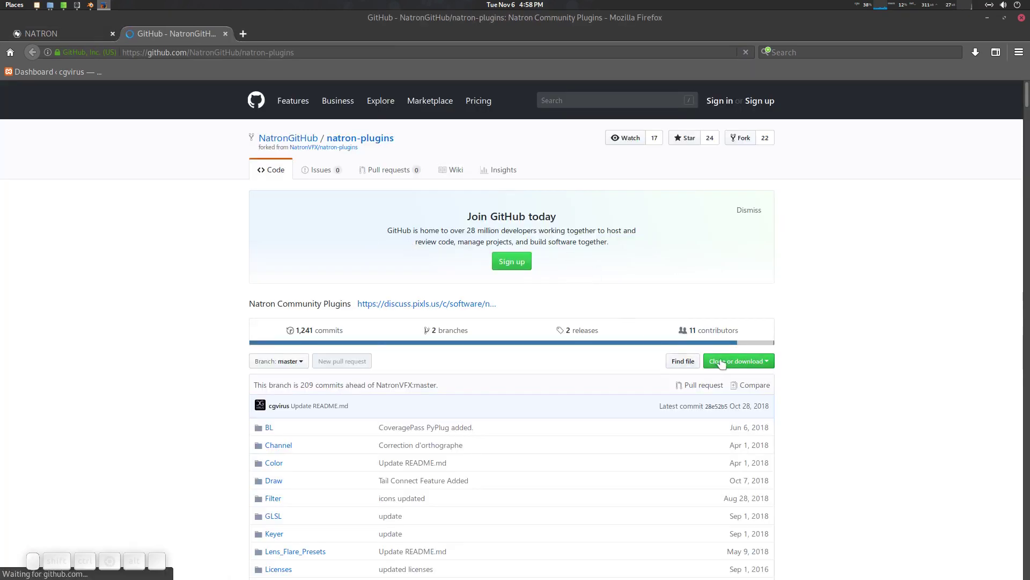
- Read through the Natron community plugins repository's installation instructions, then close the repository page
{"action": "scroll", "coordinate": [822, 365], "scroll_direction": "down", "scroll_amount": 10}
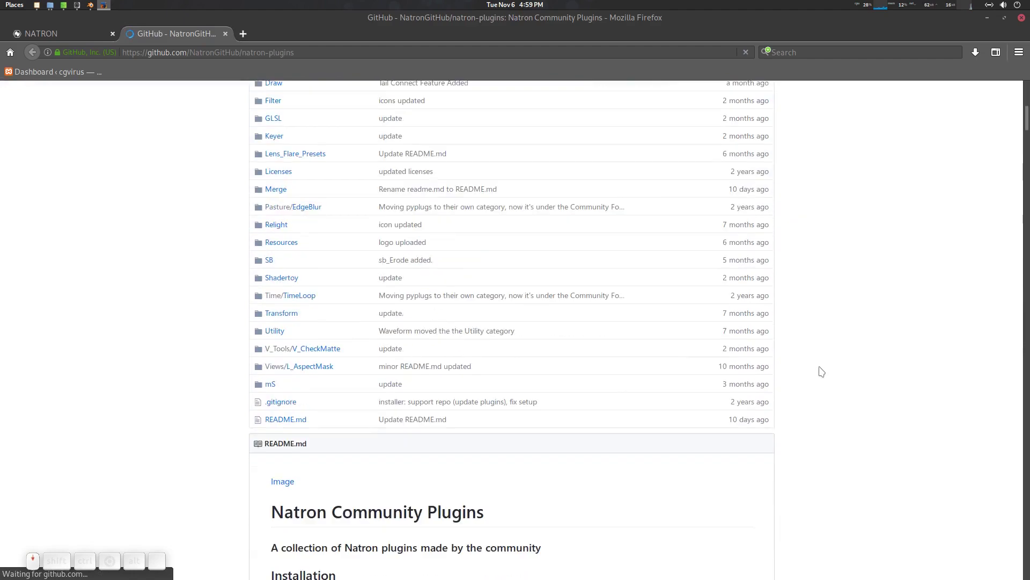
{"action": "scroll", "coordinate": [710, 329], "scroll_direction": "down", "scroll_amount": 8}
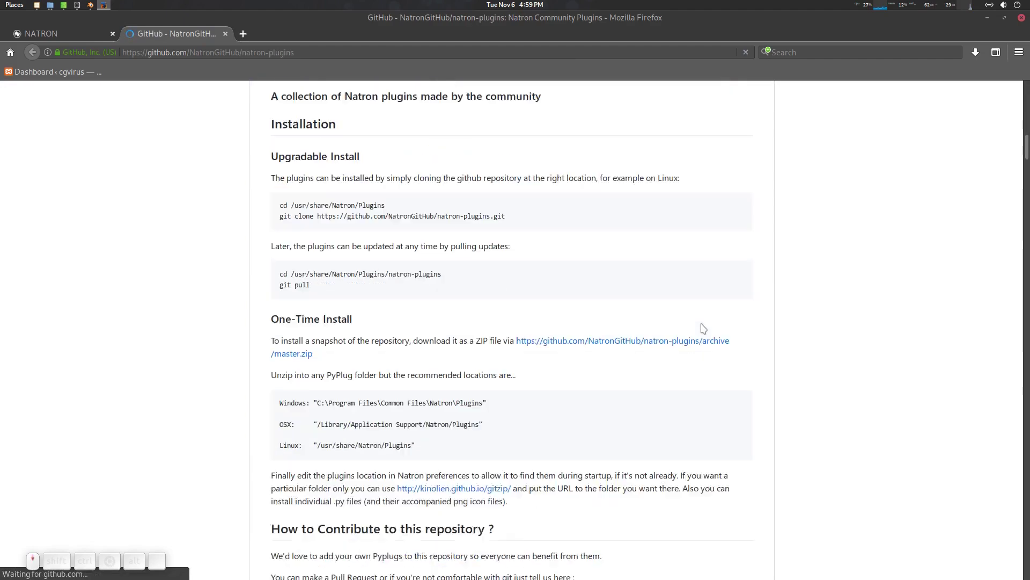
{"action": "scroll", "coordinate": [443, 254], "scroll_direction": "up", "scroll_amount": 1}
{"action": "scroll", "coordinate": [455, 247], "scroll_direction": "up", "scroll_amount": 7}
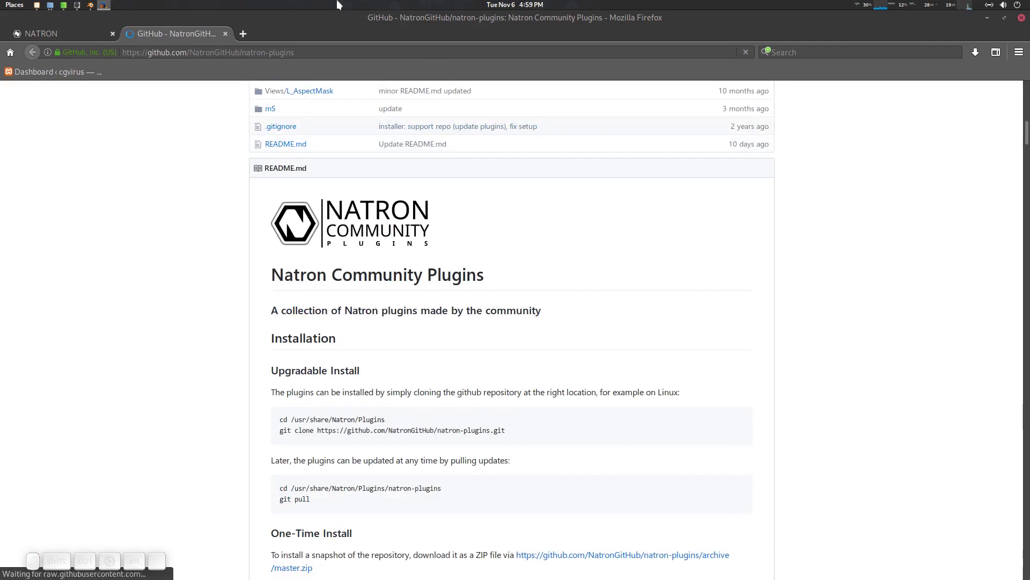
{"action": "left_click", "coordinate": [225, 34]}
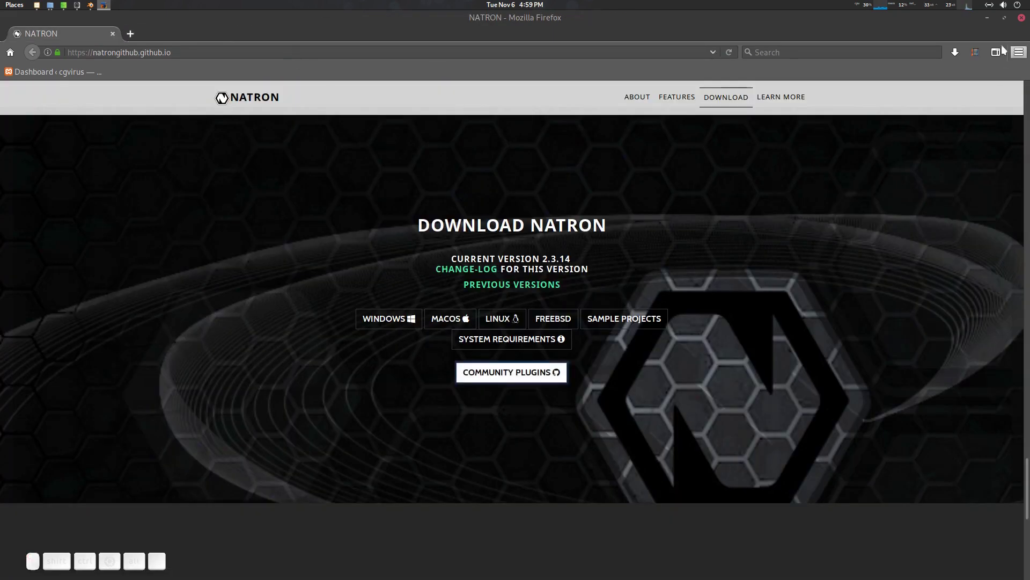
- Switch to Natron and find the Cryptomatte_GL plugin among the community GLSL keying nodes
{"action": "left_click", "coordinate": [983, 18]}
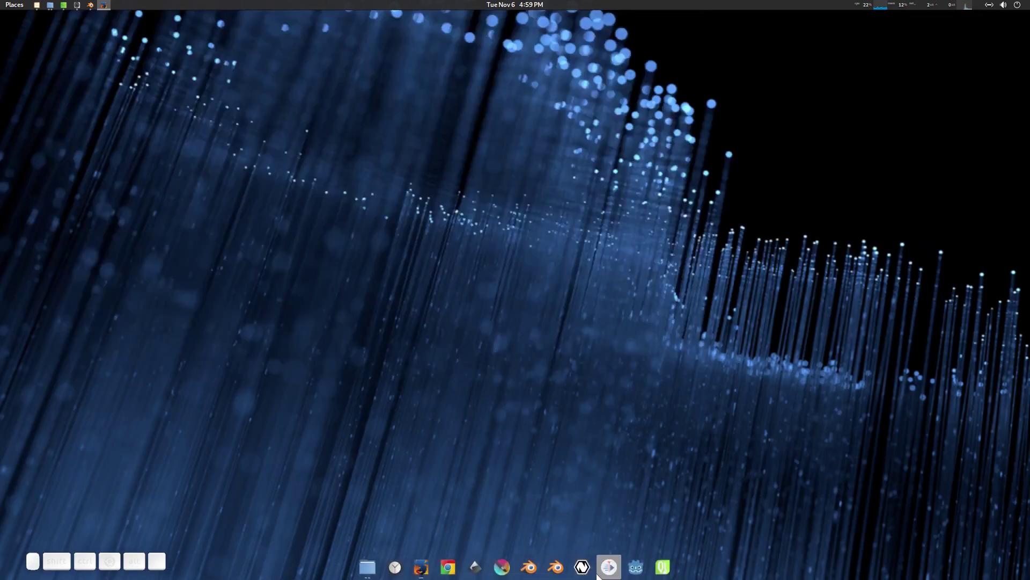
{"action": "left_click", "coordinate": [583, 564]}
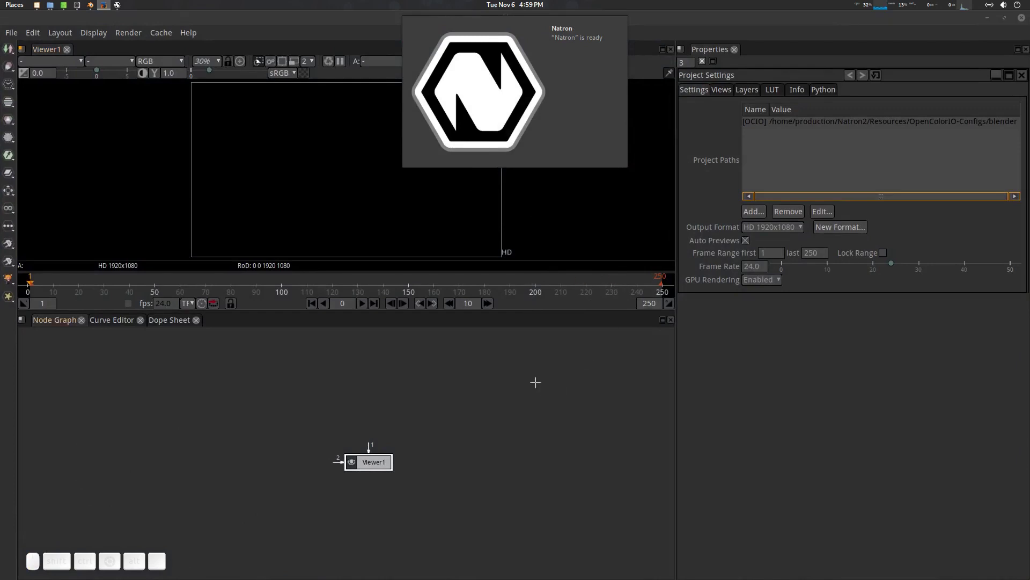
{"action": "left_click", "coordinate": [6, 244]}
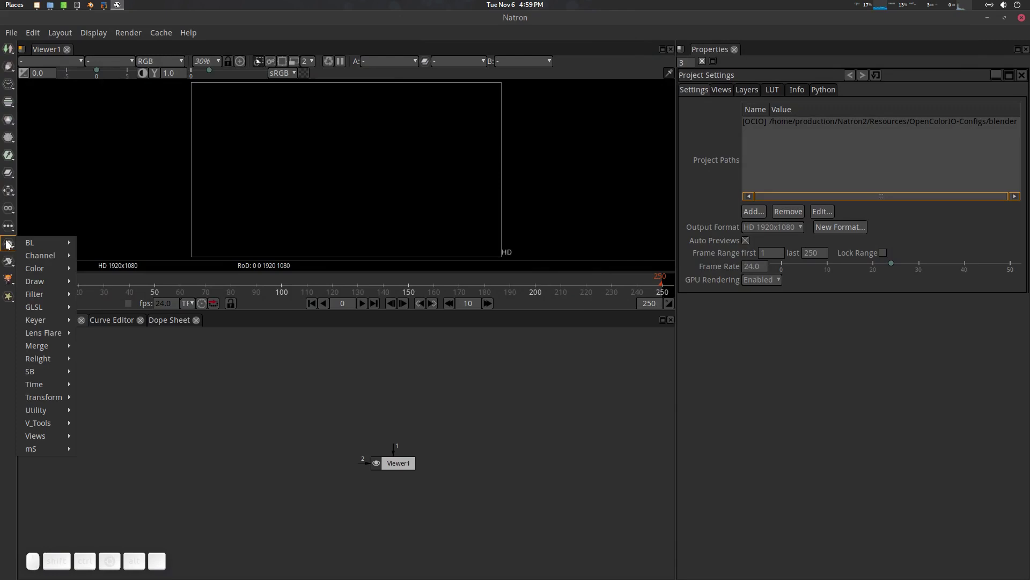
{"action": "mouse_move", "coordinate": [34, 320]}
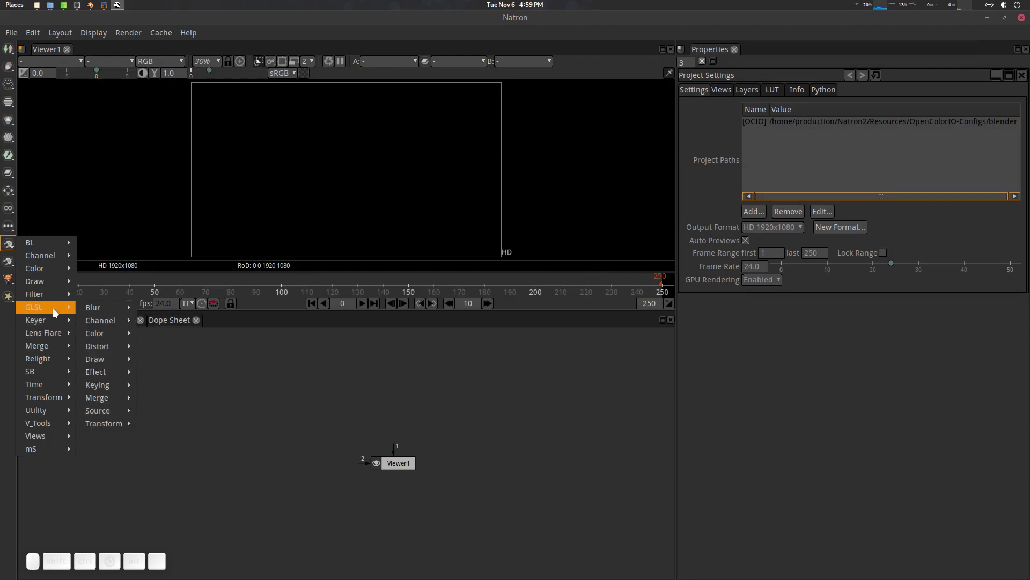
{"action": "mouse_move", "coordinate": [107, 321]}
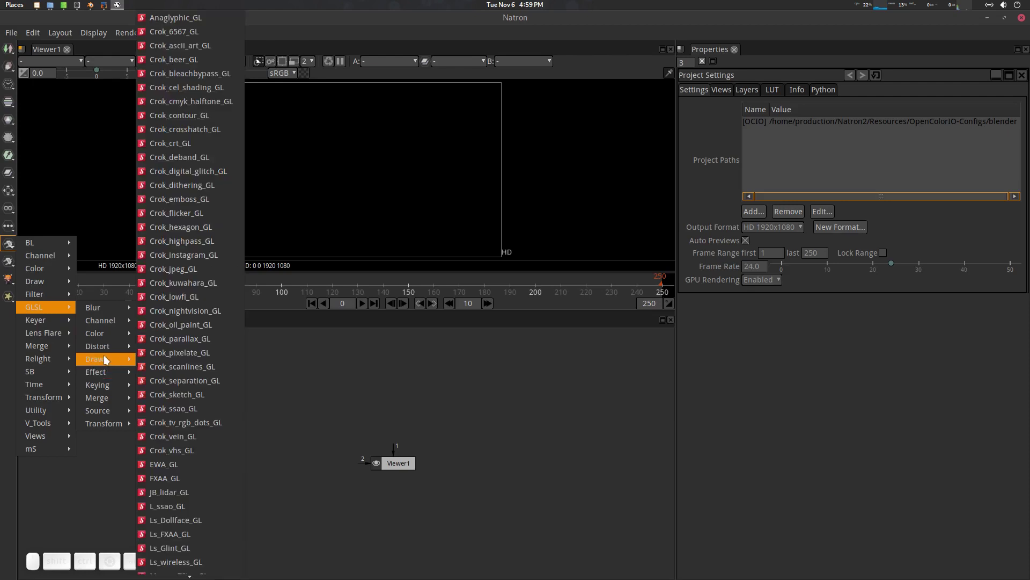
{"action": "mouse_move", "coordinate": [104, 384]}
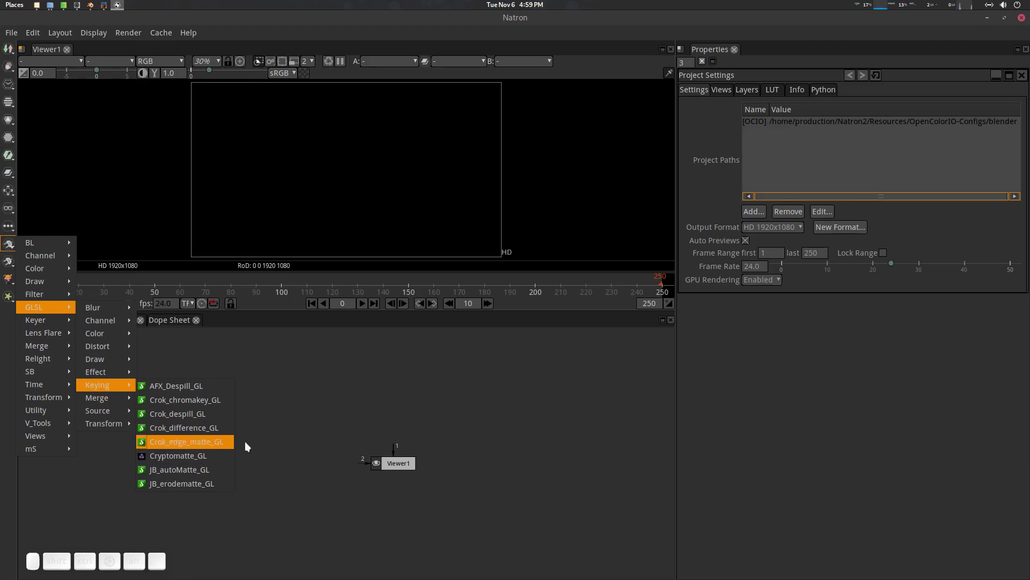
- Switch to Firefox to view the Natron download page's community plugins entry, and return to Natron
{"action": "left_click", "coordinate": [104, 8]}
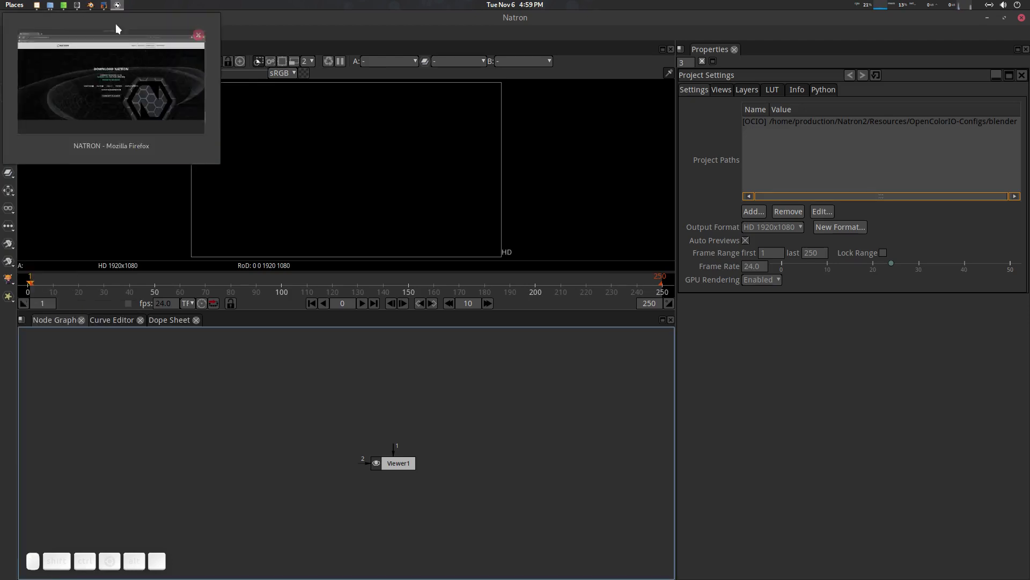
{"action": "left_click", "coordinate": [115, 25]}
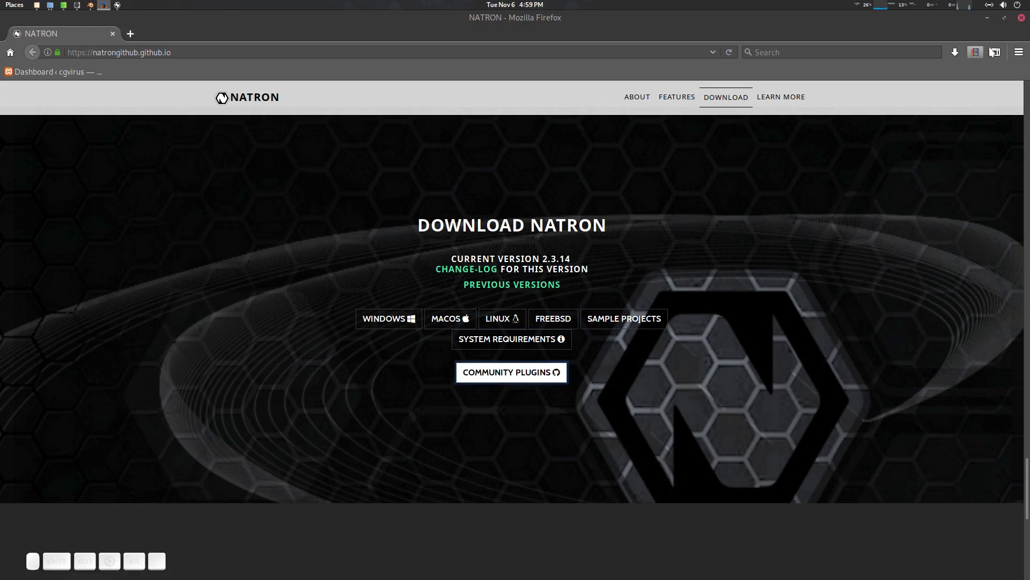
{"action": "left_click", "coordinate": [991, 20]}
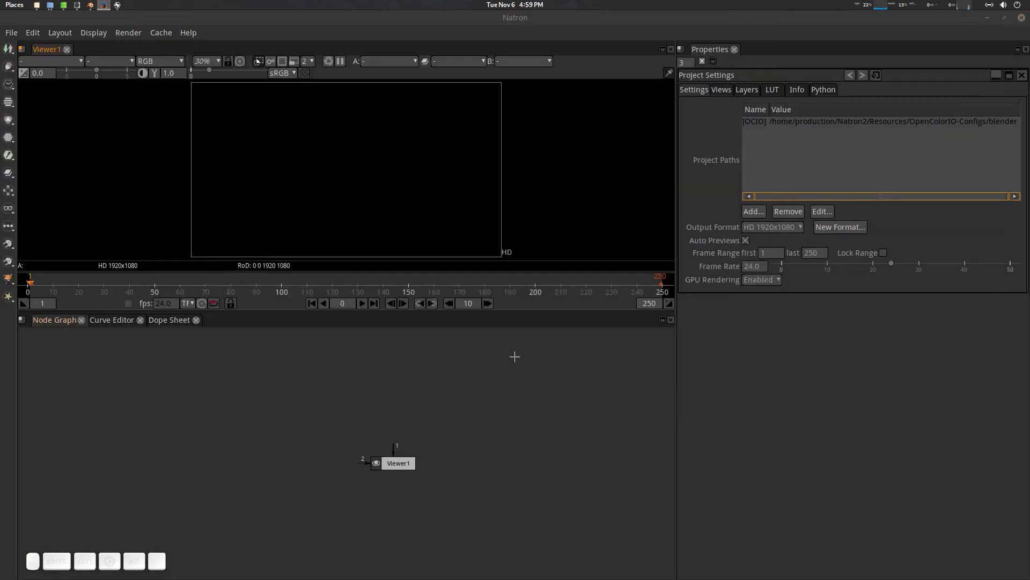
- Add a Cryptomatte_GL node from the community GLSL keying plugins to the node graph and delete it again
{"action": "left_click", "coordinate": [9, 246]}
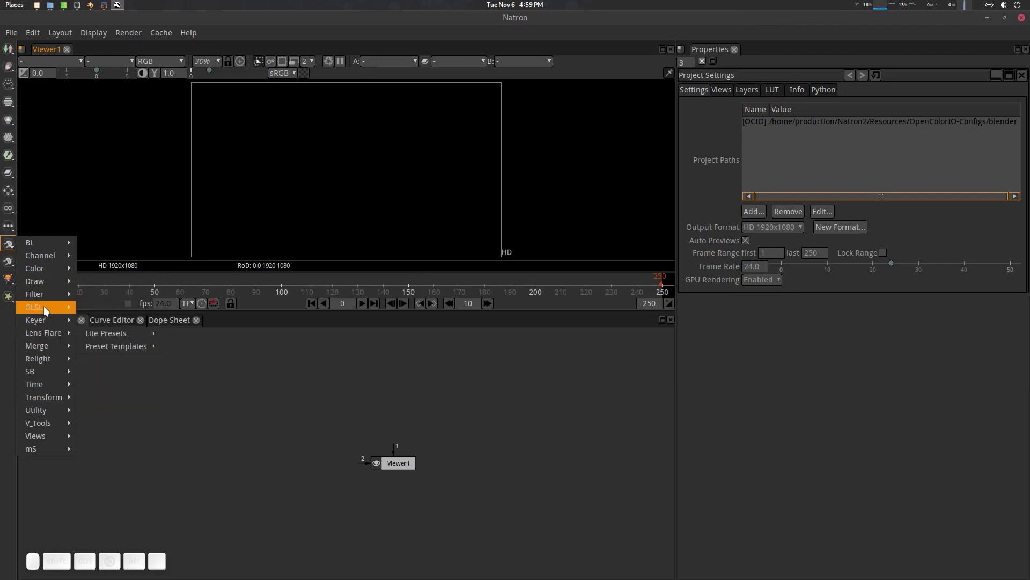
{"action": "mouse_move", "coordinate": [43, 307]}
{"action": "mouse_move", "coordinate": [97, 335]}
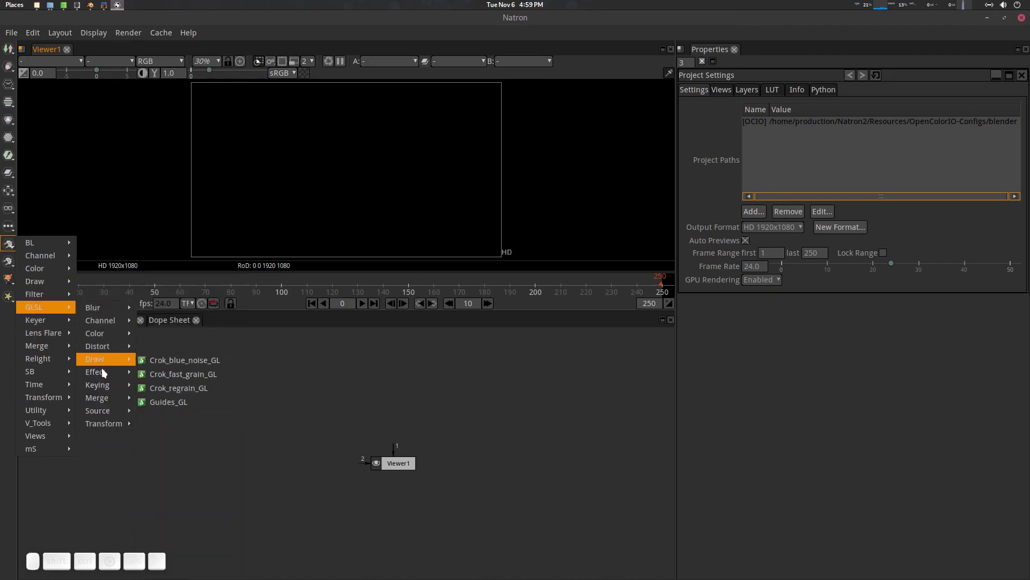
{"action": "mouse_move", "coordinate": [105, 388]}
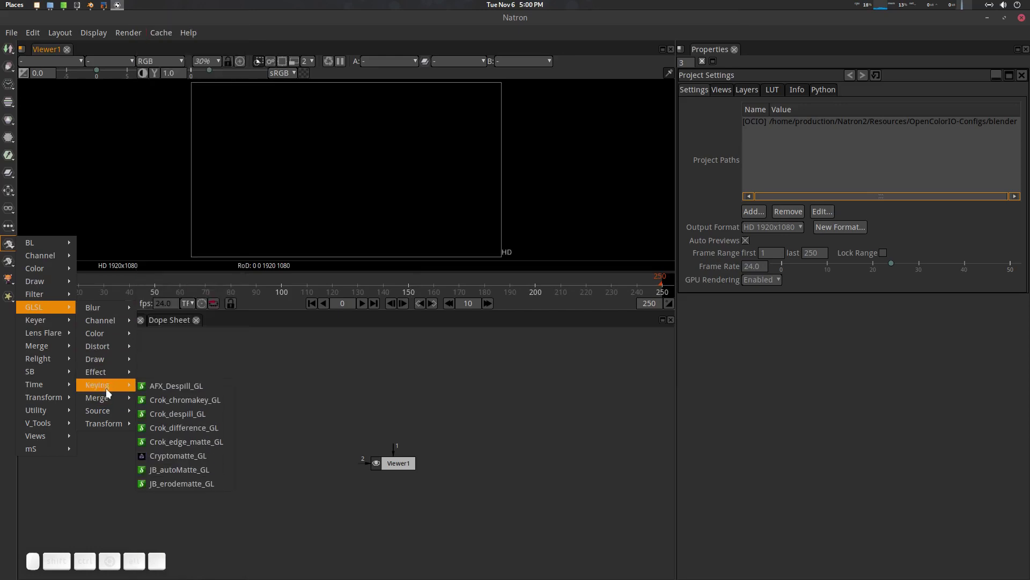
{"action": "left_click", "coordinate": [188, 456]}
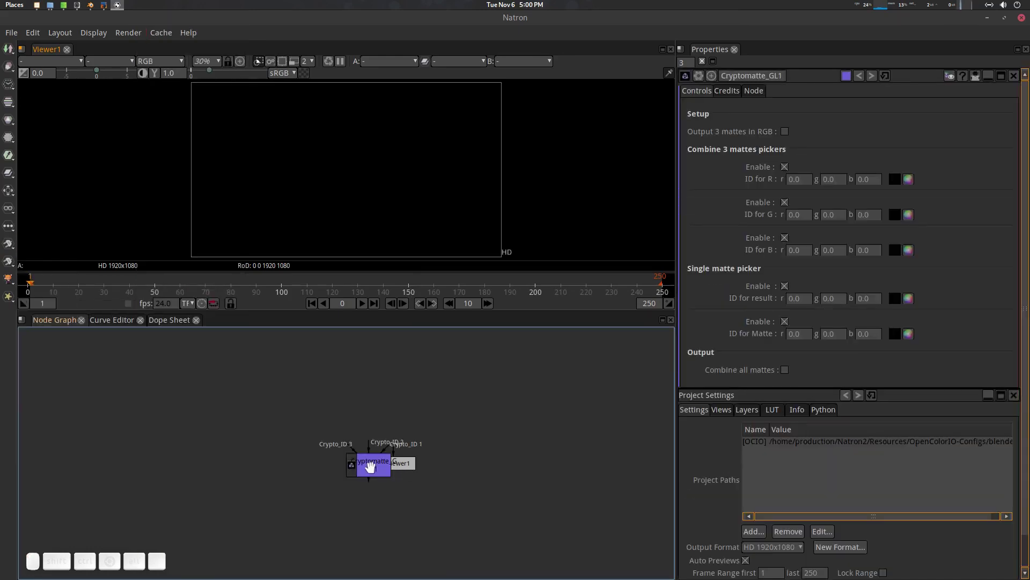
{"action": "left_click_drag", "start_coordinate": [370, 465], "coordinate": [473, 411]}
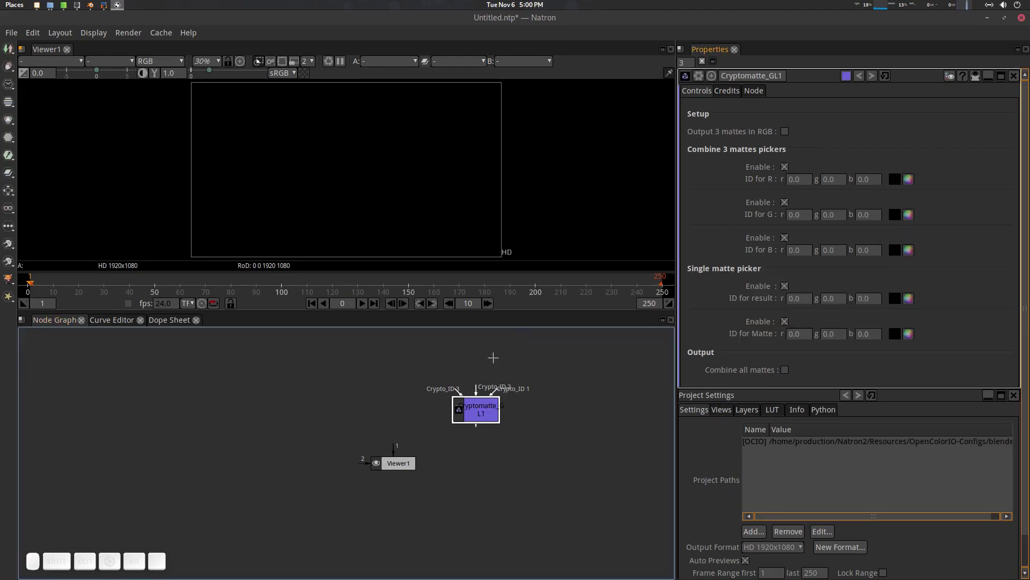
{"action": "left_click", "coordinate": [488, 414]}
{"action": "key", "text": "Delete"}
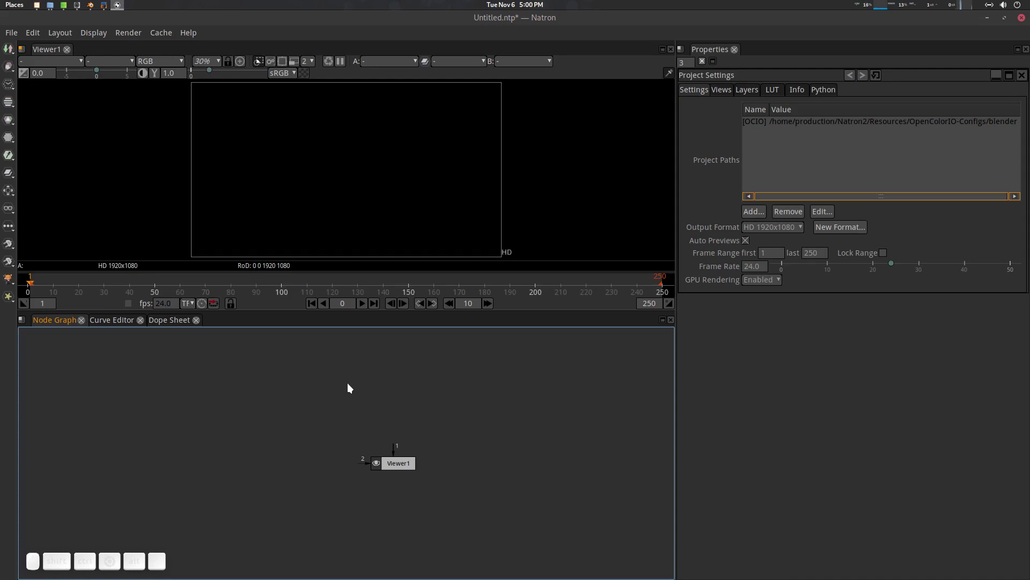
{"action": "scroll", "coordinate": [350, 400], "scroll_direction": "up", "scroll_amount": 2}
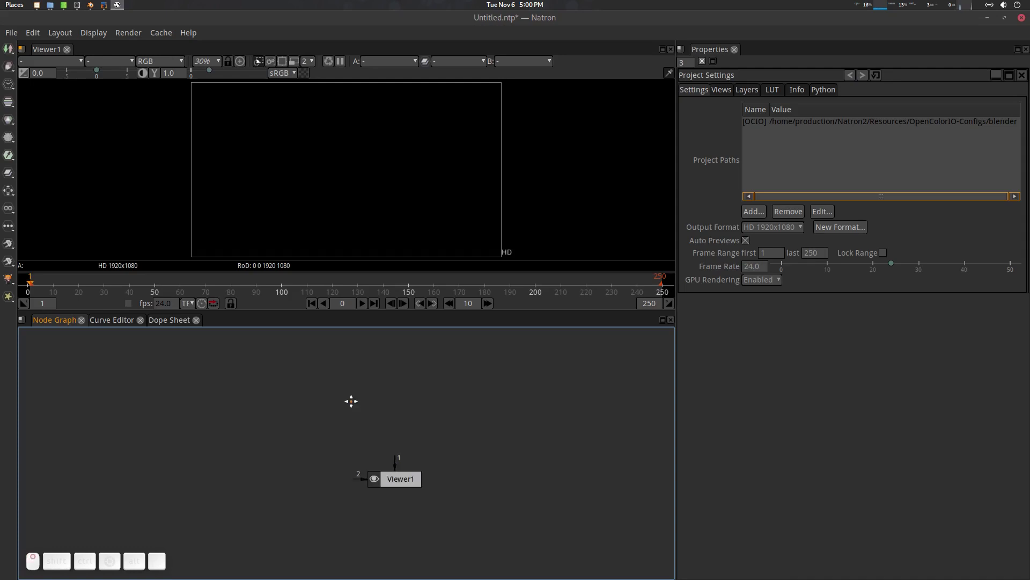
{"action": "left_click", "coordinate": [4, 245]}
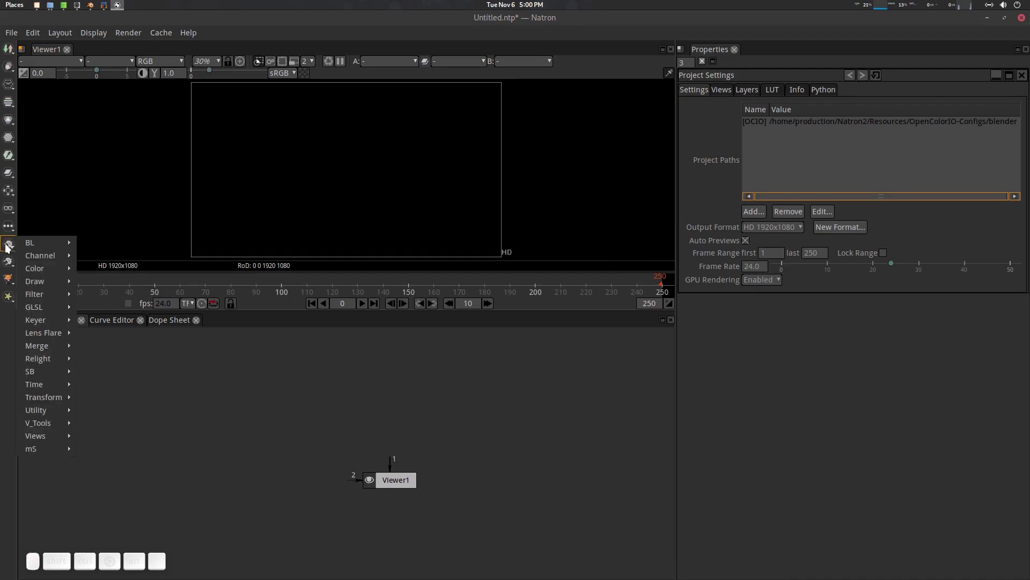
{"action": "left_click", "coordinate": [7, 247]}
{"action": "left_click_drag", "start_coordinate": [331, 388], "coordinate": [345, 403]}
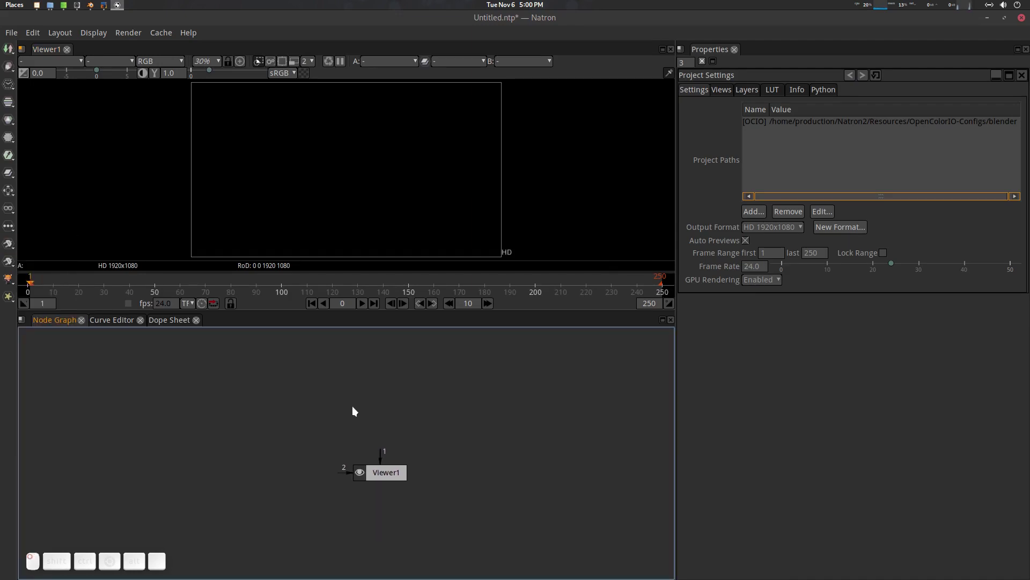
{"action": "key", "text": "Tab"}
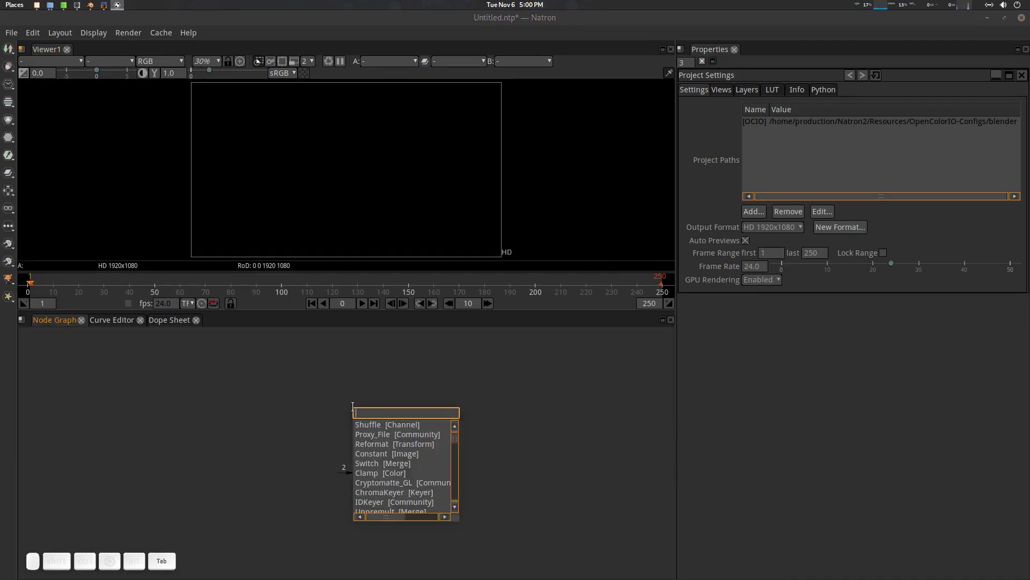
{"action": "key", "text": "Escape"}
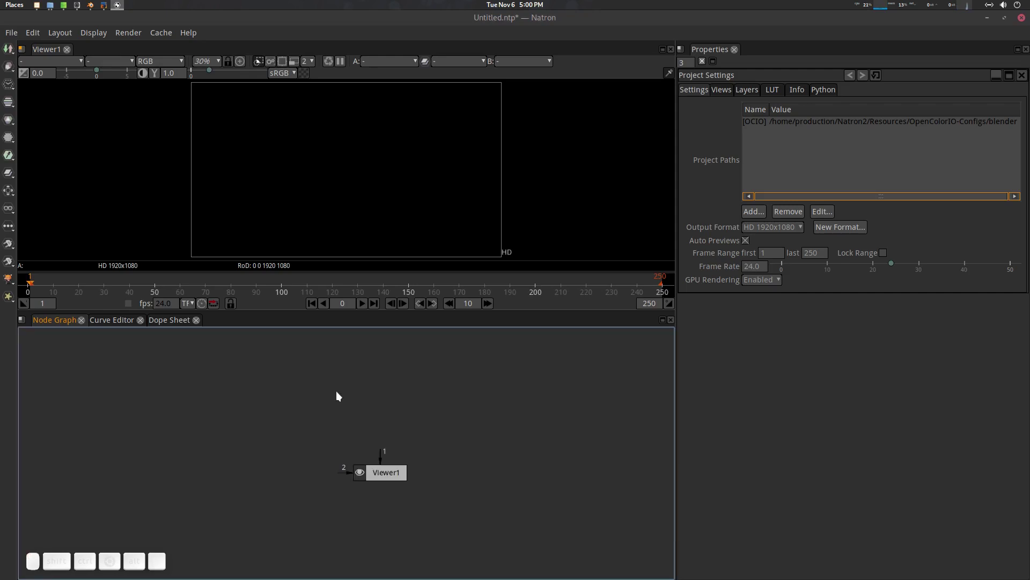
- Load the can_Render####.exr sequence into a Read node left of the viewer node and display frame 2 in Viewer1
{"action": "key", "text": "r"}
{"action": "double_click", "coordinate": [243, 94]}
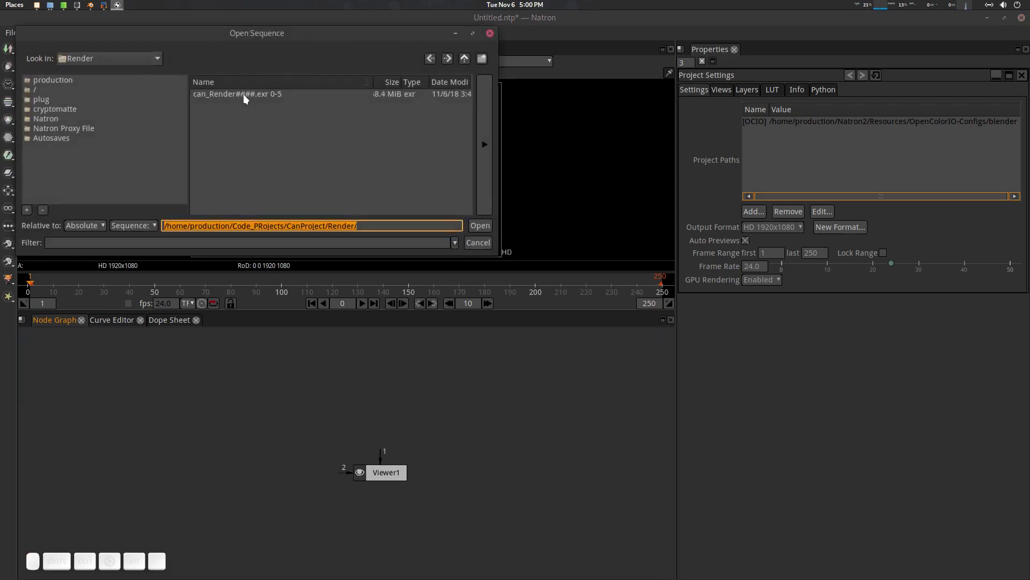
{"action": "left_click_drag", "start_coordinate": [368, 414], "coordinate": [227, 426]}
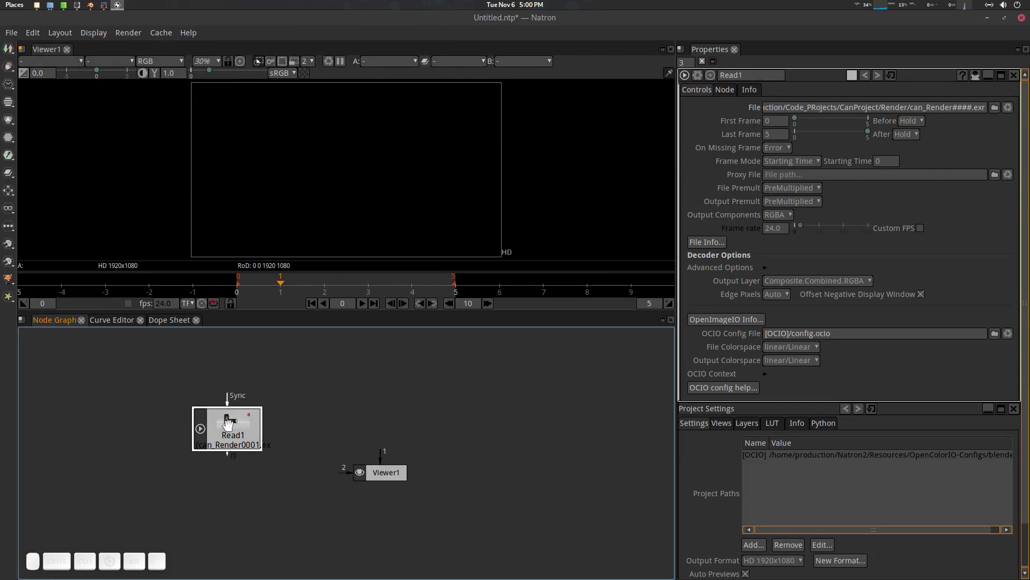
{"action": "key", "text": "1"}
{"action": "left_click_drag", "start_coordinate": [281, 276], "coordinate": [332, 338]}
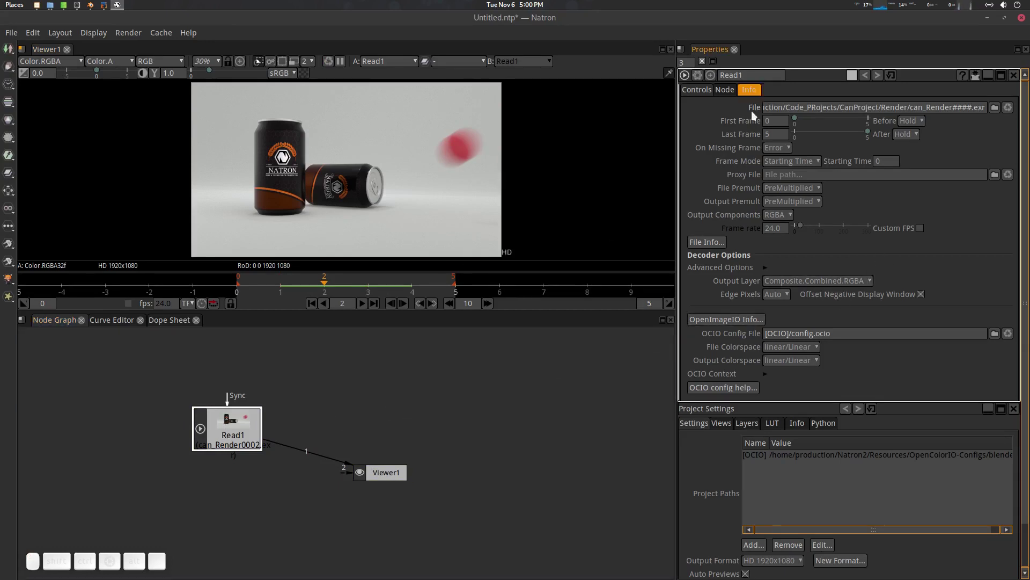
- Preview the Read node's CryptoObject00, CryptoObject01 and CryptoObject02 output layers, and restore the output layer to Composite.Combined.RGBA
{"action": "left_click", "coordinate": [827, 280]}
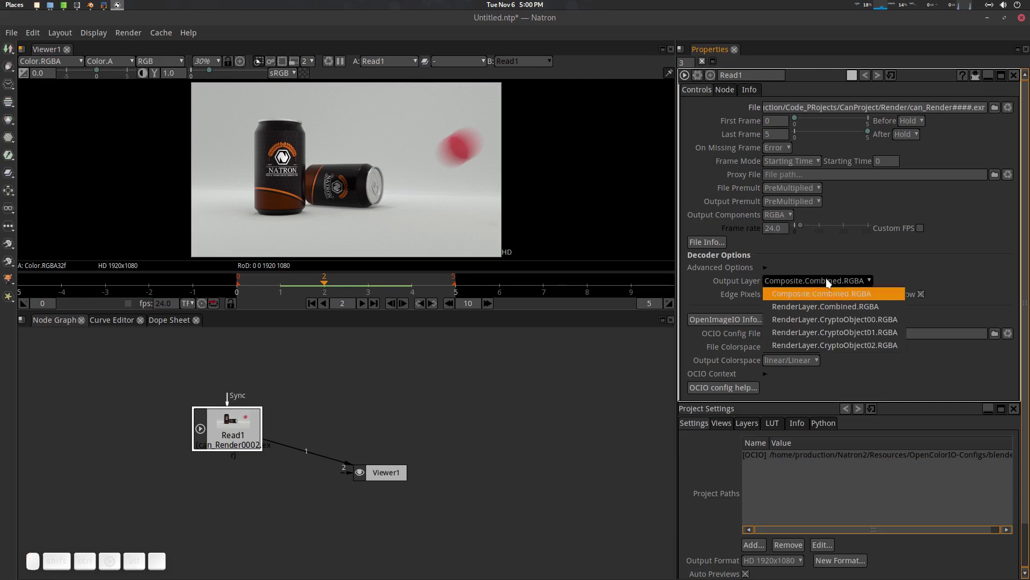
{"action": "left_click", "coordinate": [870, 321]}
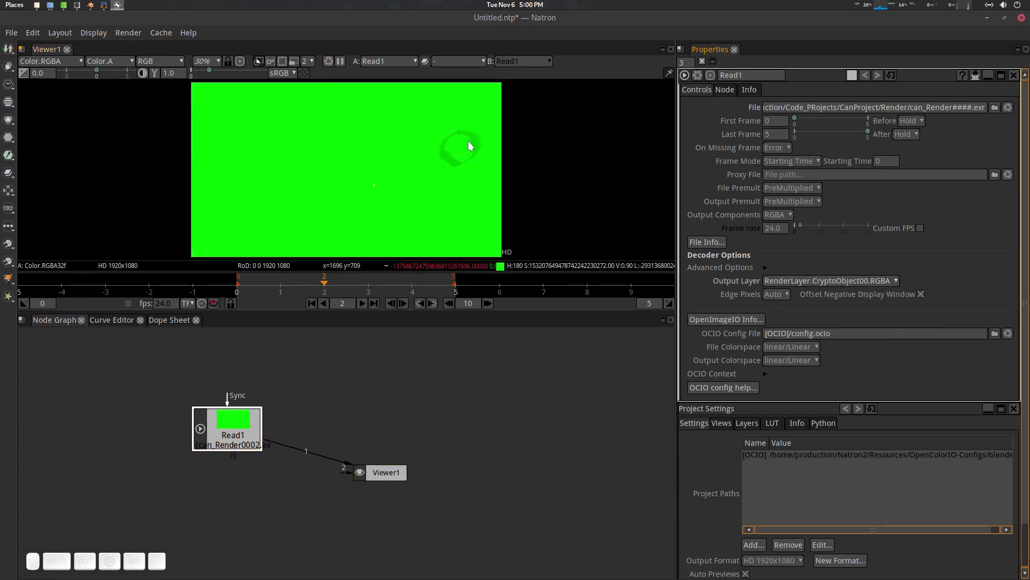
{"action": "scroll", "coordinate": [317, 177], "scroll_direction": "up", "scroll_amount": 5}
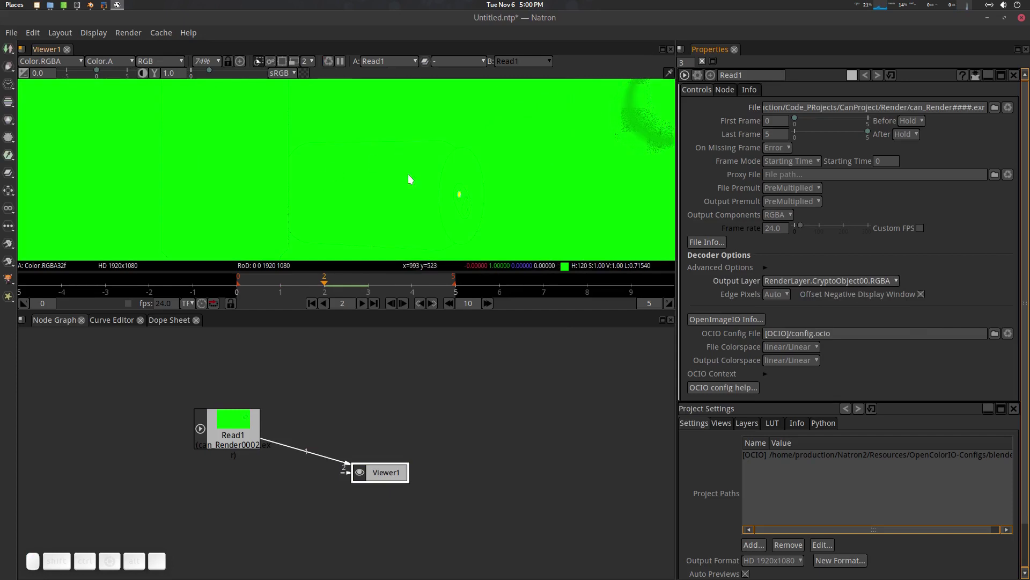
{"action": "scroll", "coordinate": [578, 153], "scroll_direction": "down", "scroll_amount": 5}
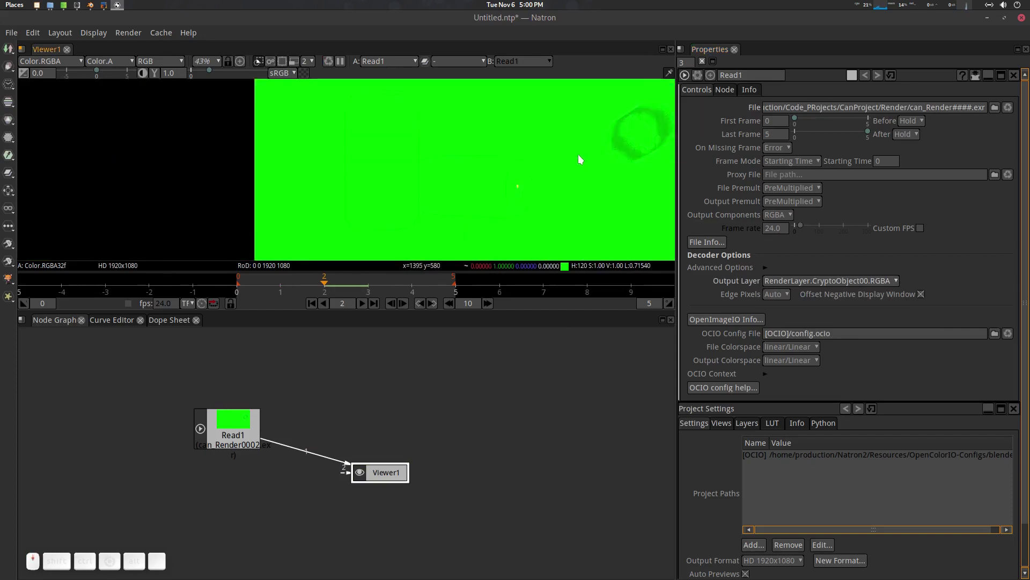
{"action": "left_click", "coordinate": [867, 282]}
{"action": "left_click", "coordinate": [878, 333]}
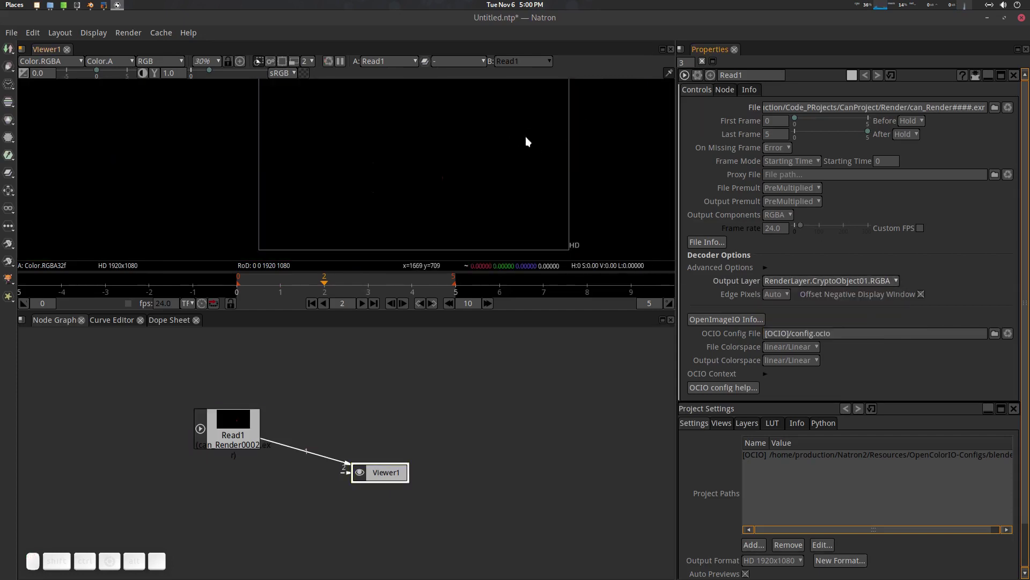
{"action": "left_click_drag", "start_coordinate": [526, 136], "coordinate": [458, 149]}
{"action": "left_click", "coordinate": [881, 281]}
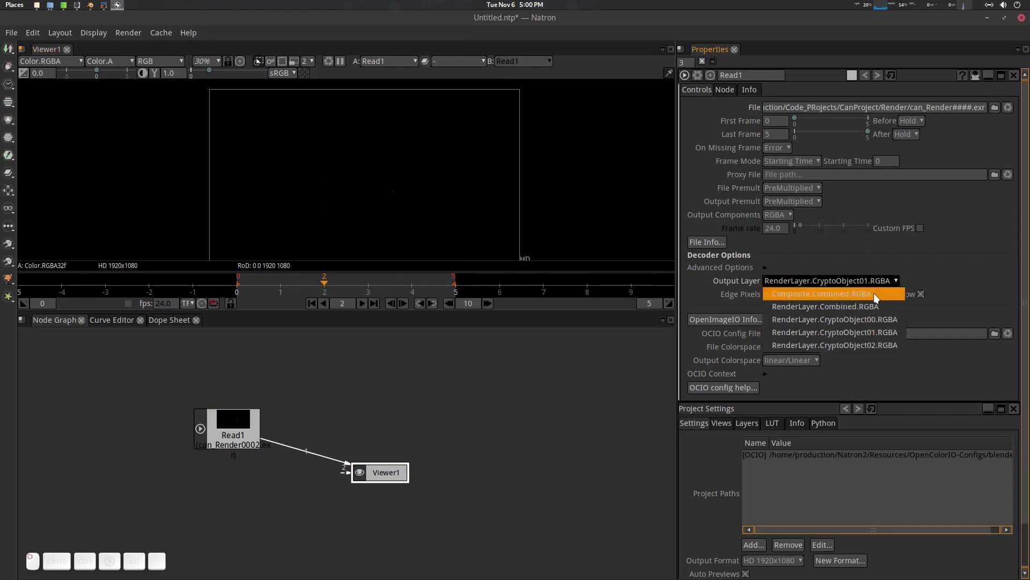
{"action": "left_click", "coordinate": [880, 340]}
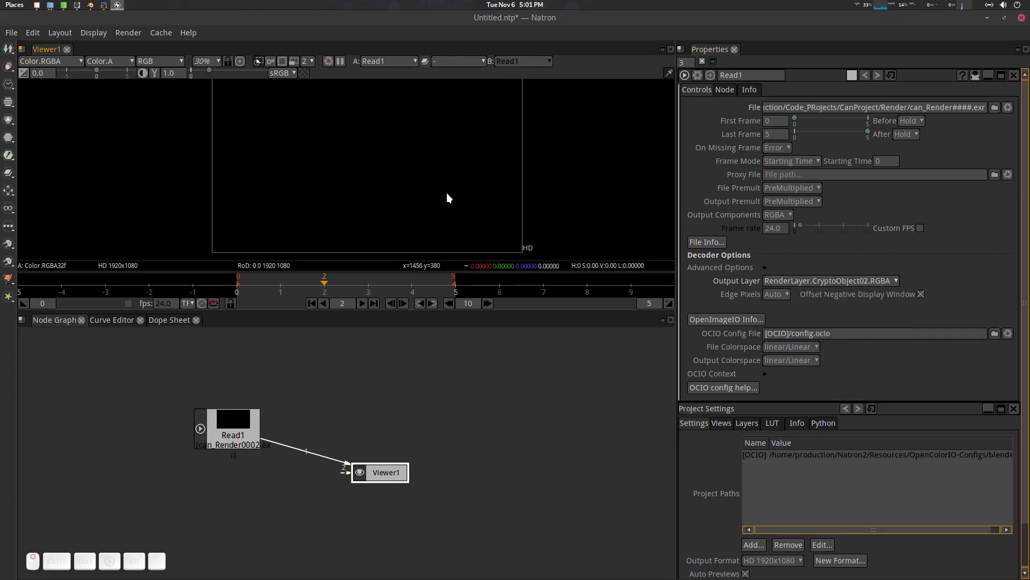
{"action": "left_click", "coordinate": [861, 283]}
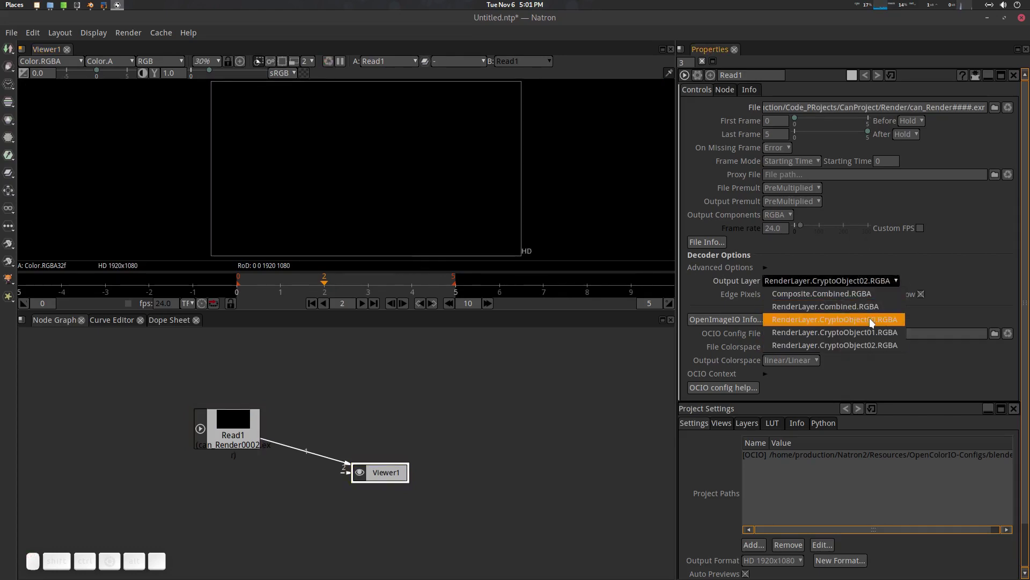
{"action": "left_click", "coordinate": [865, 294]}
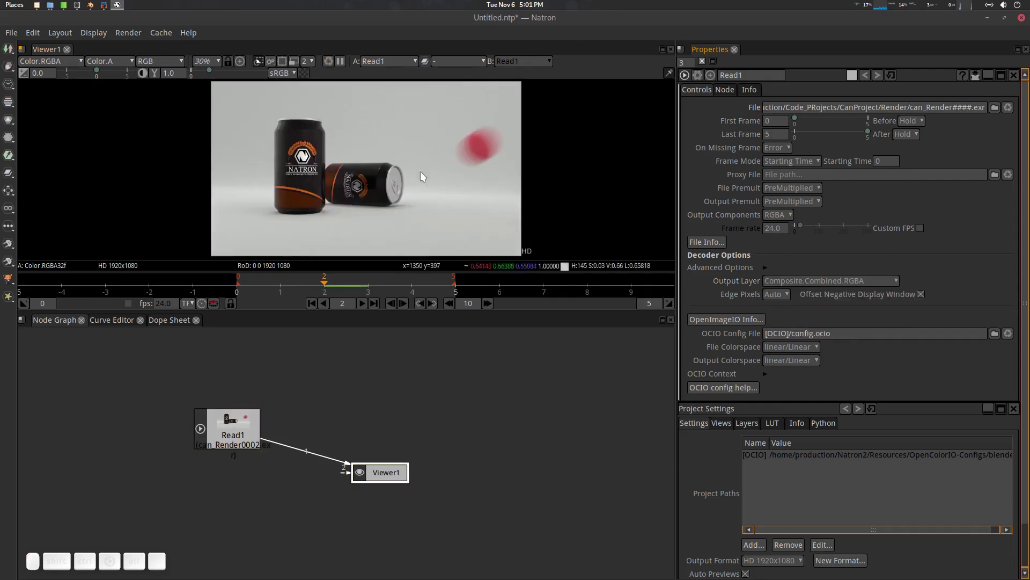
{"action": "left_click_drag", "start_coordinate": [421, 172], "coordinate": [407, 170]}
- Spread the Read1 and Viewer1 nodes apart and insert a Shuffle node between them
{"action": "left_click_drag", "start_coordinate": [387, 476], "coordinate": [479, 492]}
{"action": "left_click_drag", "start_coordinate": [216, 425], "coordinate": [191, 400]}
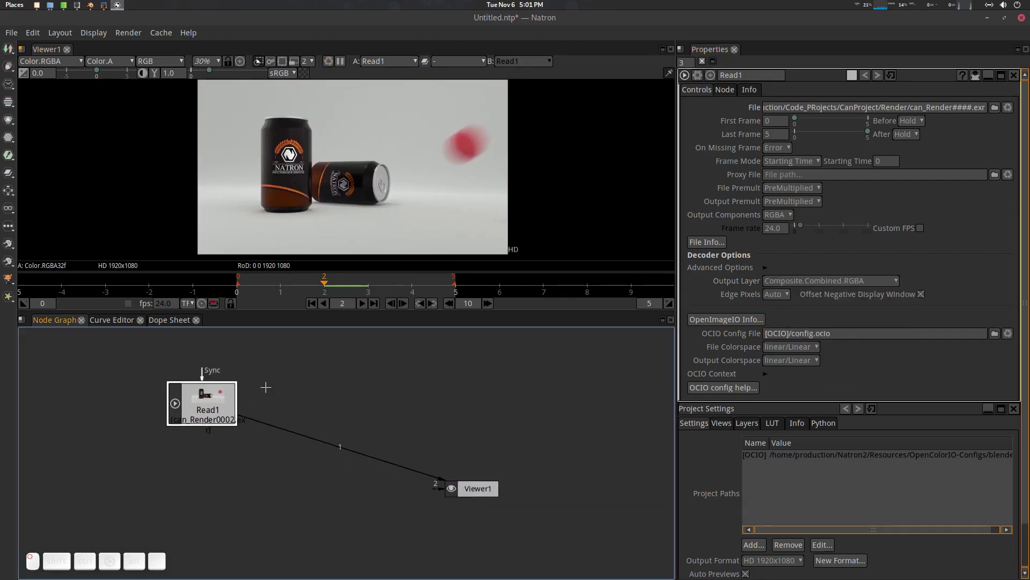
{"action": "left_click", "coordinate": [266, 387]}
{"action": "key", "text": "Tab"}
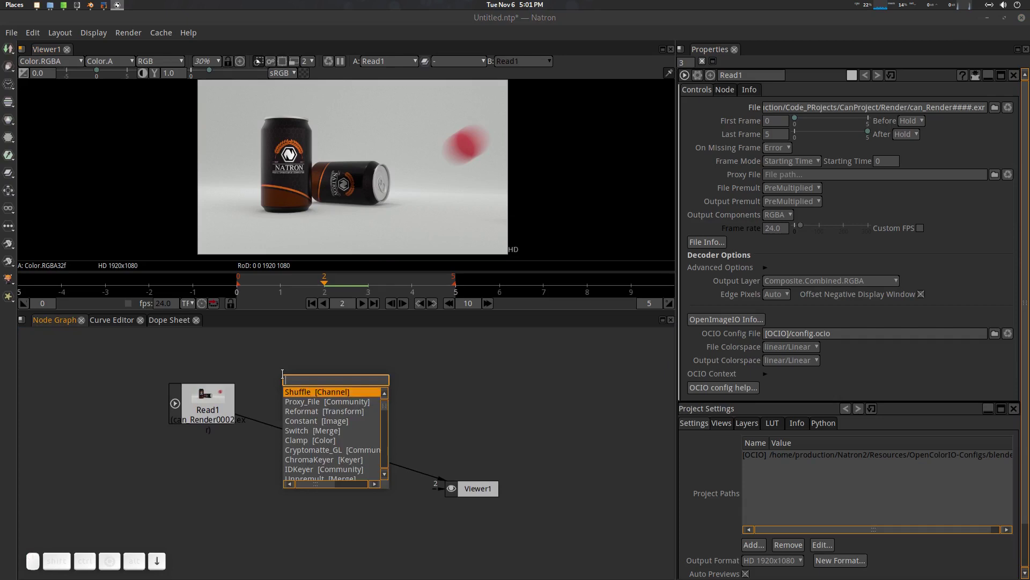
{"action": "key", "text": "Return"}
{"action": "left_click_drag", "start_coordinate": [314, 379], "coordinate": [306, 403]}
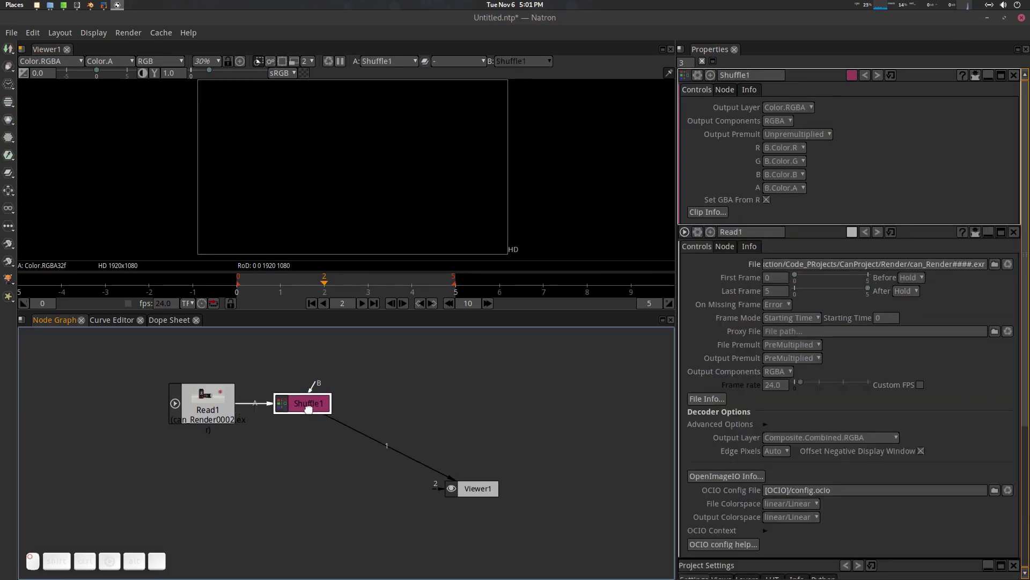
- Map the Shuffle node's RGBA channels from A.RenderLayer.CryptoObject00 by setting R to A.RenderLayer.CryptoObject00.R
{"action": "left_click", "coordinate": [822, 130]}
{"action": "left_click", "coordinate": [822, 131]}
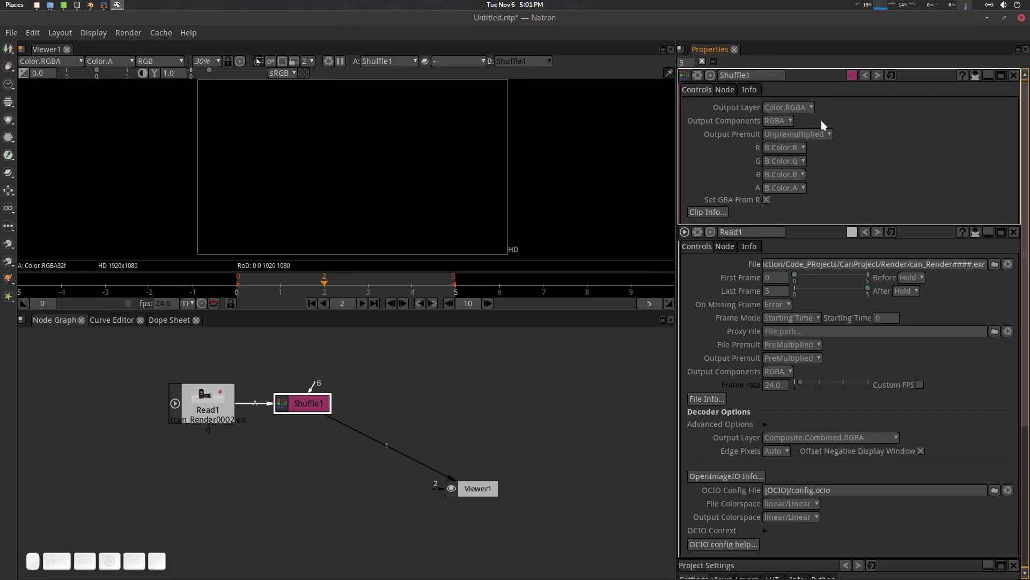
{"action": "left_click", "coordinate": [802, 147]}
{"action": "left_click", "coordinate": [802, 146]}
{"action": "left_click", "coordinate": [802, 147]}
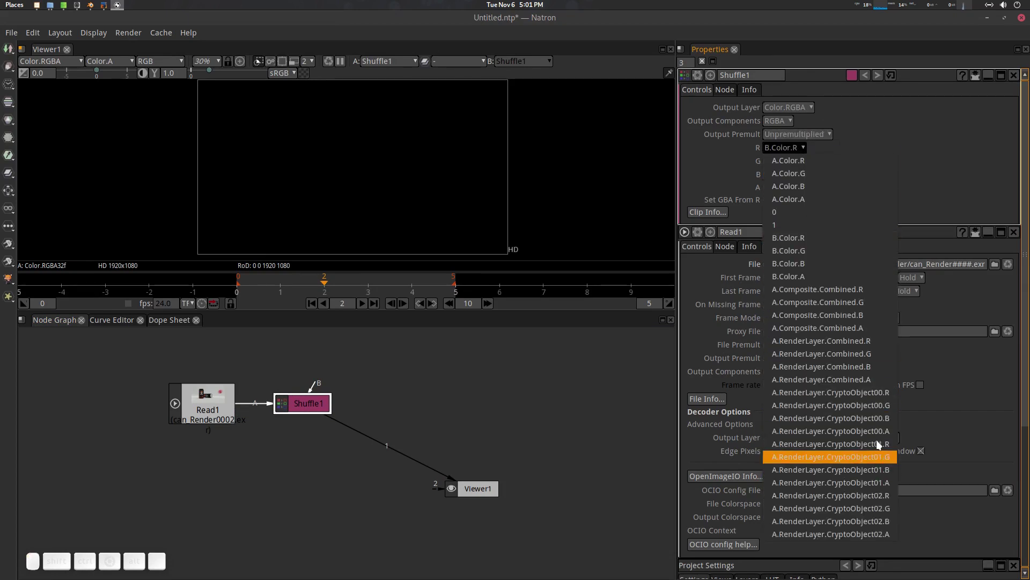
{"action": "left_click", "coordinate": [874, 393]}
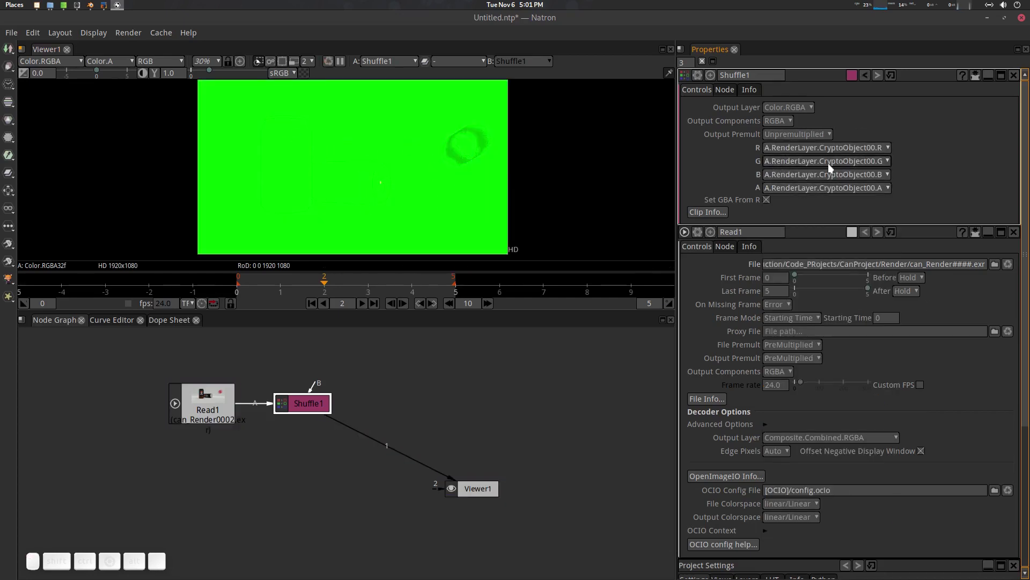
- Move Read1 further away from Shuffle1 and add a Cryptomatte_Keyer community node to the graph
{"action": "left_click_drag", "start_coordinate": [443, 404], "coordinate": [466, 406]}
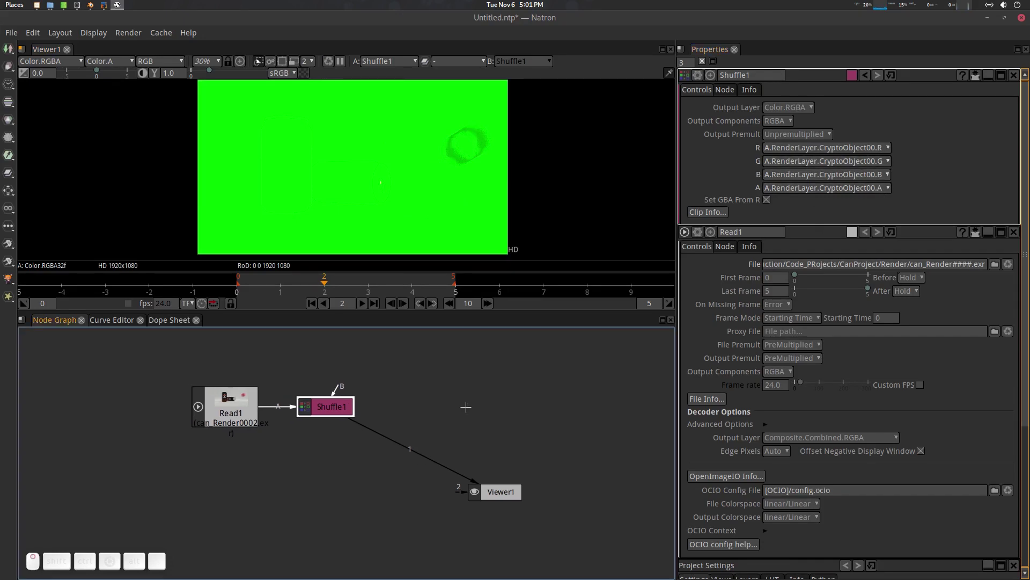
{"action": "left_click_drag", "start_coordinate": [226, 421], "coordinate": [189, 419]}
{"action": "left_click", "coordinate": [370, 393]}
{"action": "left_click_drag", "start_coordinate": [384, 380], "coordinate": [347, 396]}
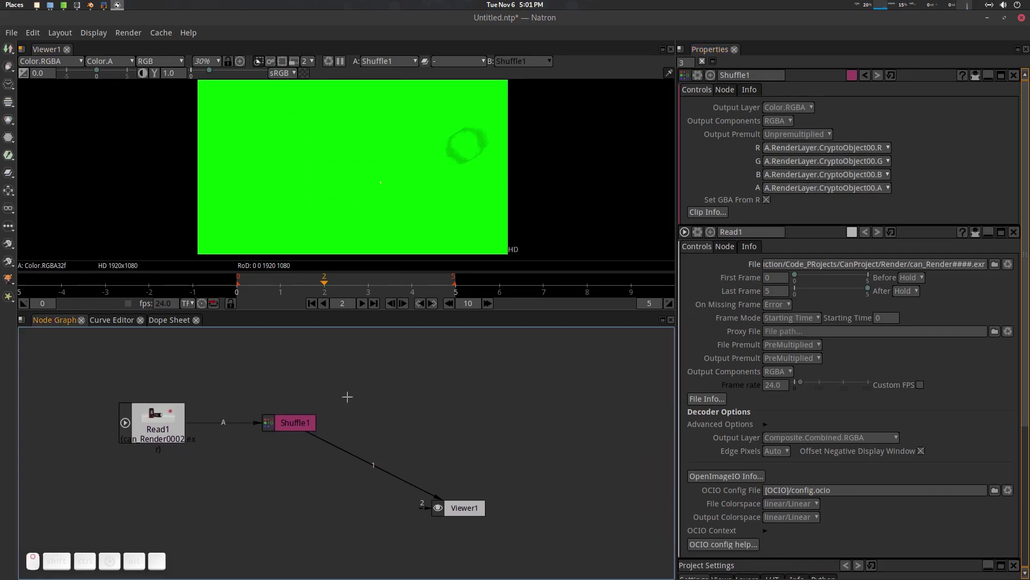
{"action": "key", "text": "Tab"}
{"action": "type", "text": "c"}
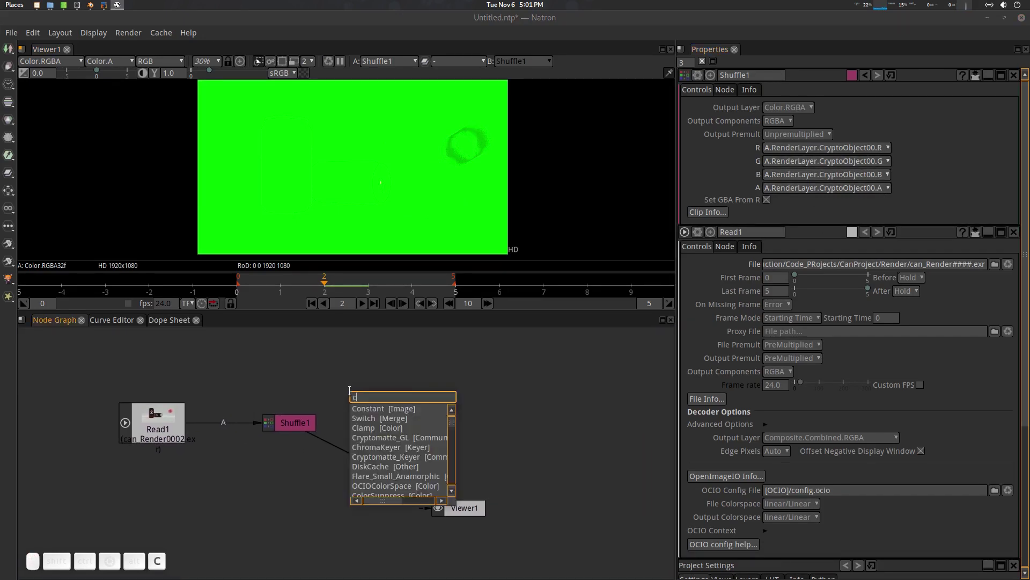
{"action": "type", "text": "ryp"}
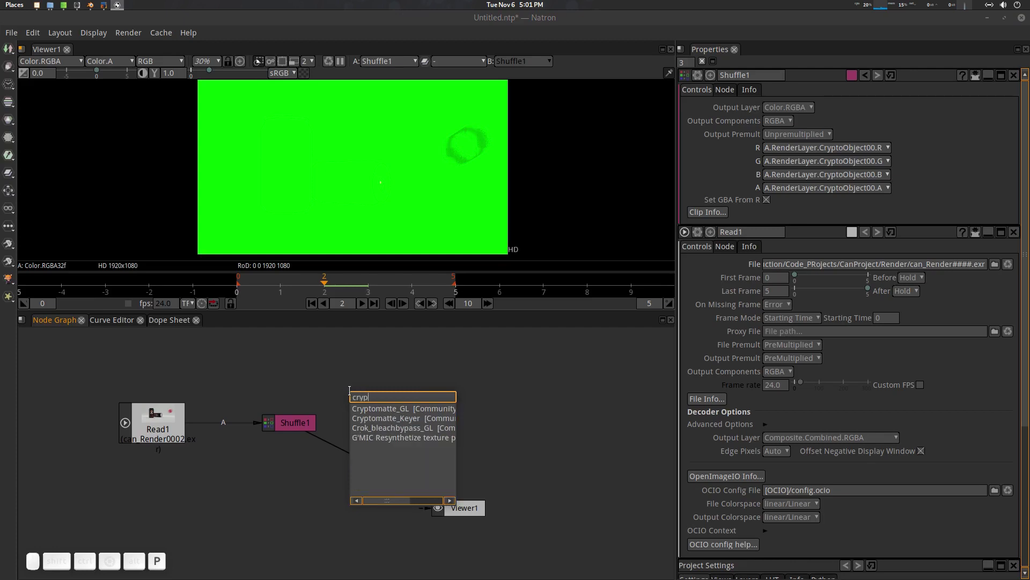
{"action": "key", "text": "Down"}
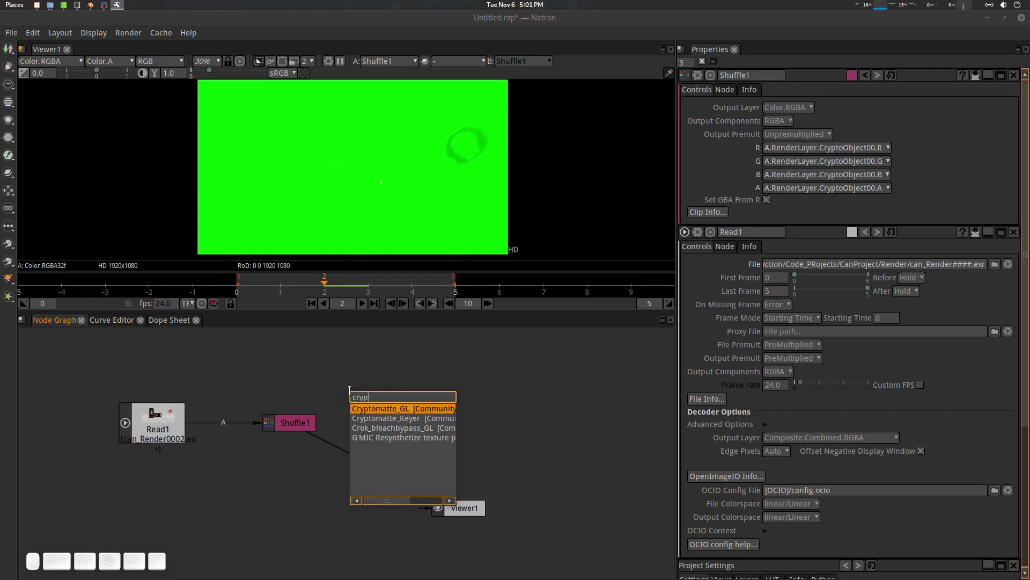
{"action": "key", "text": "Down"}
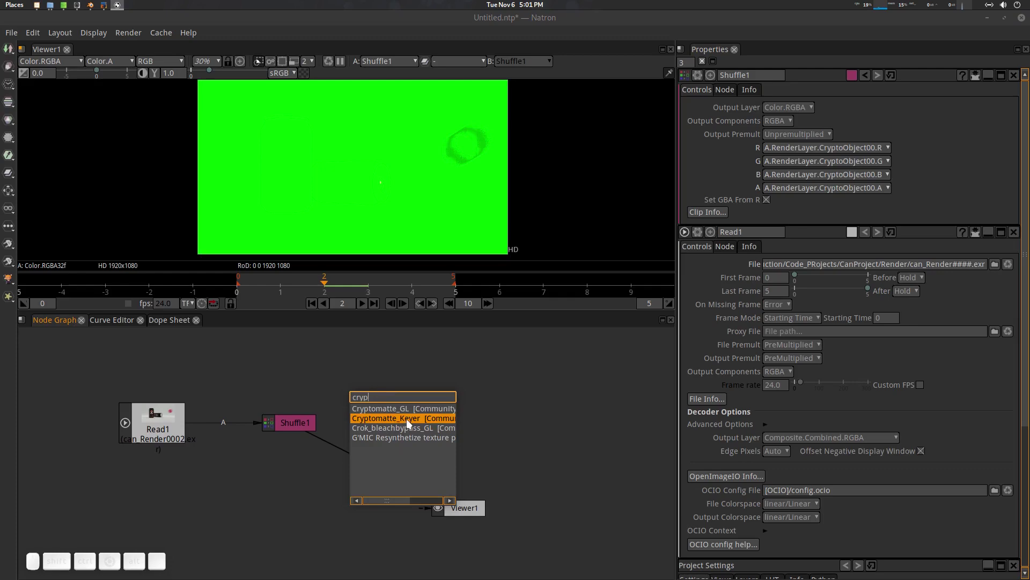
{"action": "key", "text": "Return"}
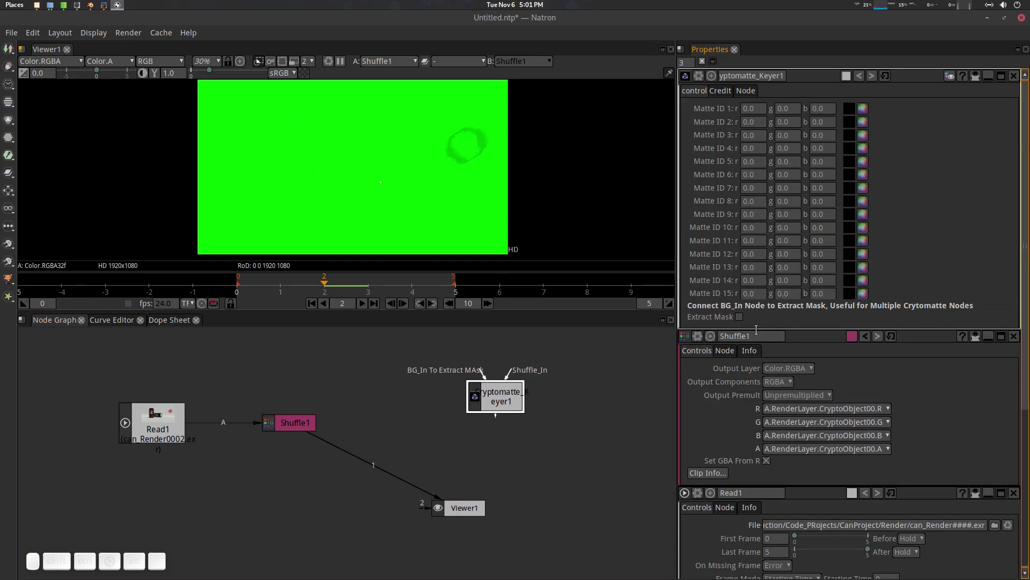
- Place the Cryptomatte keyer between Shuffle1 and Viewer1, connecting Shuffle1 to Shuffle_In and the keyer's output to viewer input 1
{"action": "left_click_drag", "start_coordinate": [517, 426], "coordinate": [479, 428]}
{"action": "key", "text": "1"}
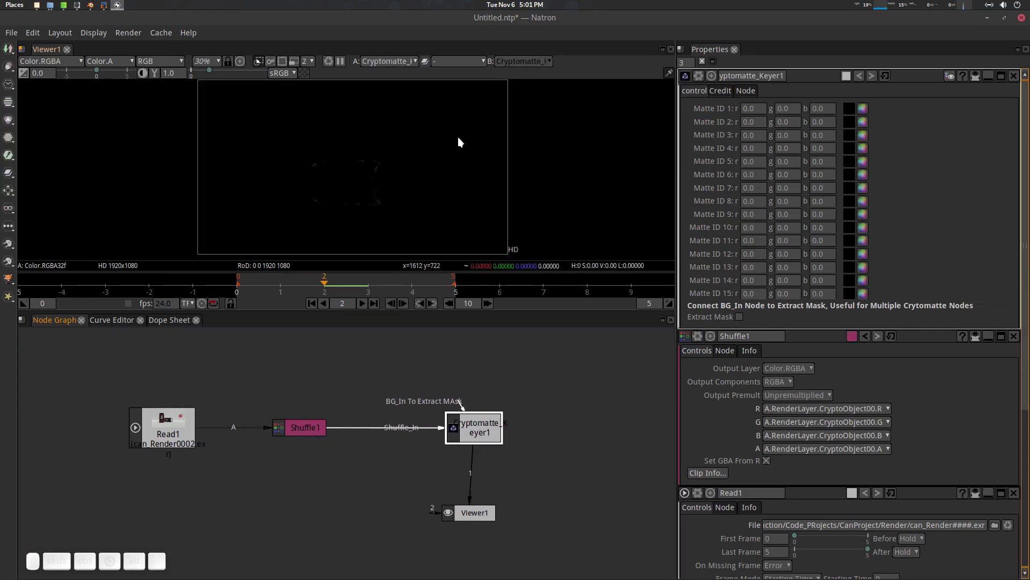
{"action": "left_click_drag", "start_coordinate": [473, 435], "coordinate": [468, 439]}
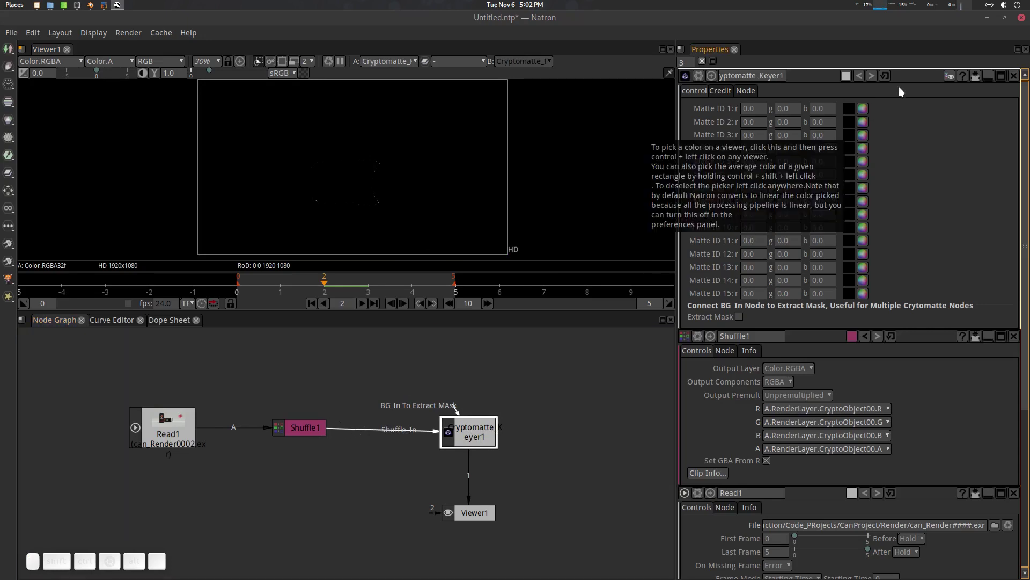
- Display Shuffle1's output in Viewer1 and pick the keyer's Matte ID 1 colour from the blurred oval object
{"action": "left_click", "coordinate": [305, 428]}
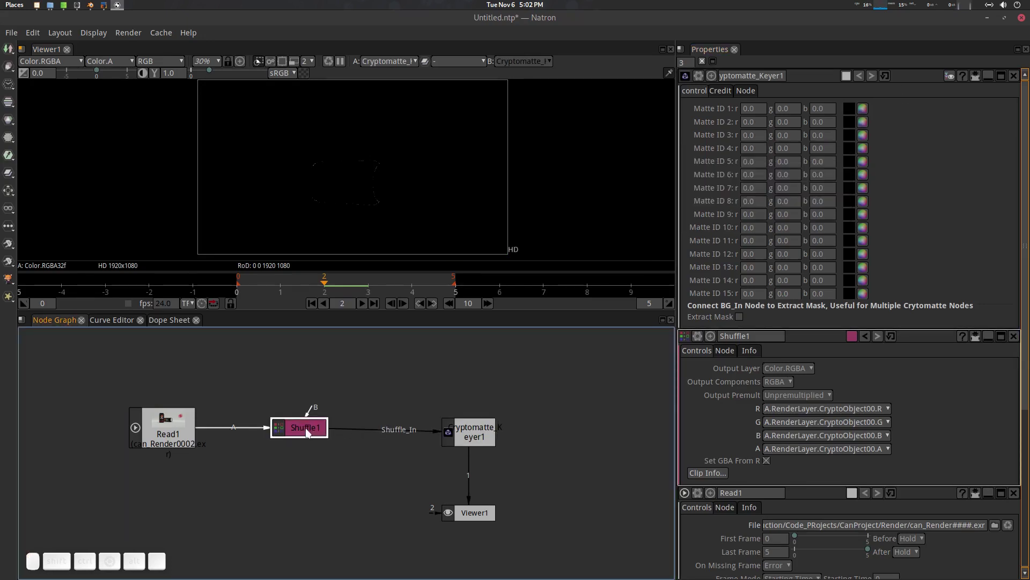
{"action": "key", "text": "1"}
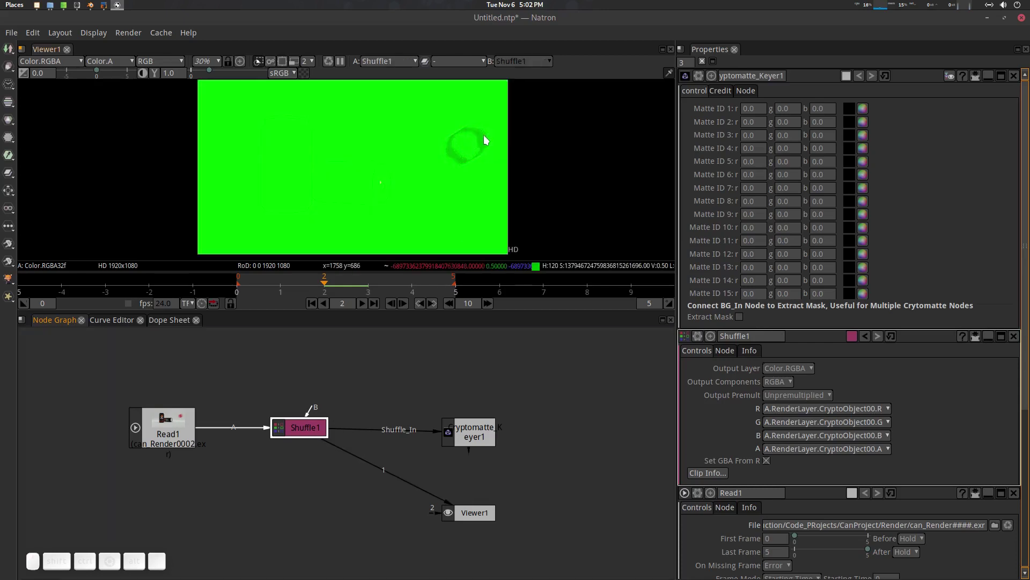
{"action": "scroll", "coordinate": [471, 144], "scroll_direction": "up", "scroll_amount": 2}
{"action": "scroll", "coordinate": [436, 160], "scroll_direction": "down", "scroll_amount": 2}
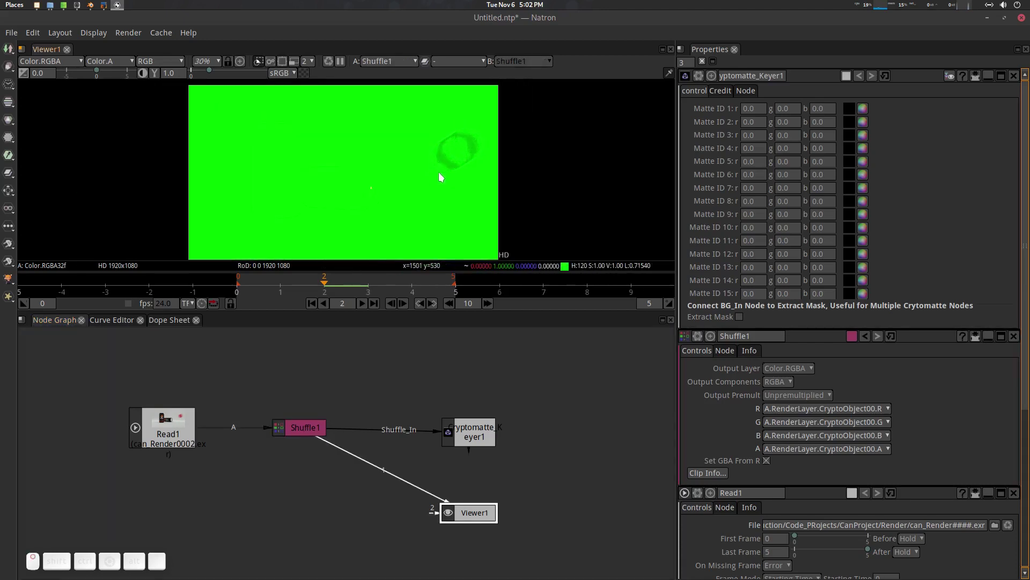
{"action": "left_click", "coordinate": [481, 427]}
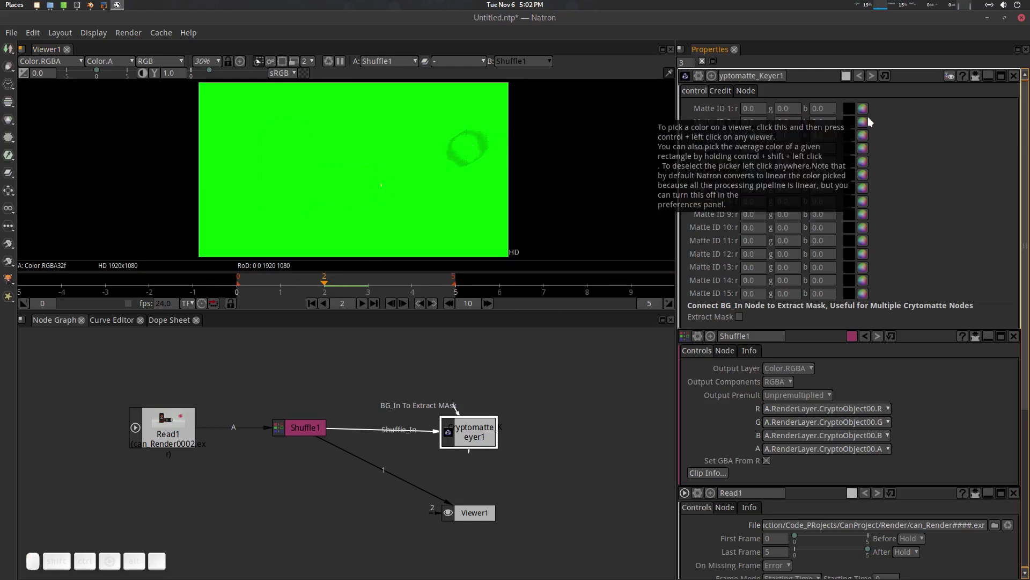
{"action": "key", "text": "ctrl"}
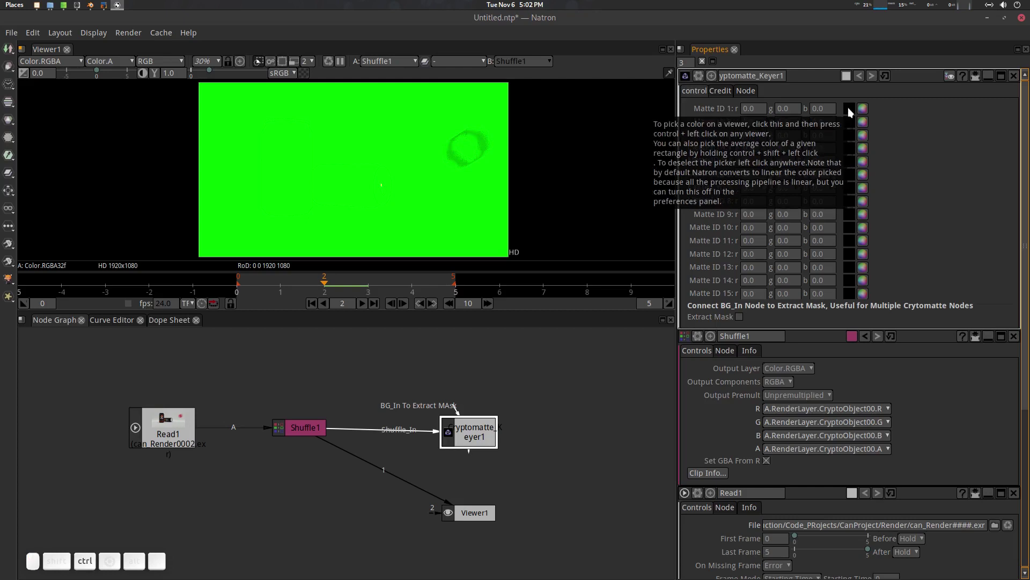
{"action": "left_click", "coordinate": [848, 109]}
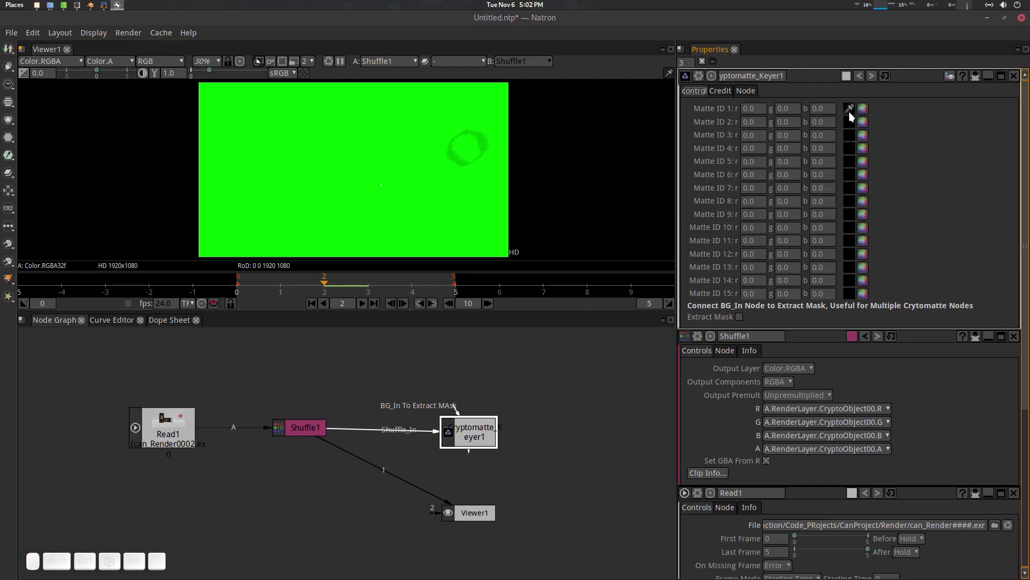
{"action": "left_click", "coordinate": [467, 147], "text": "ctrl"}
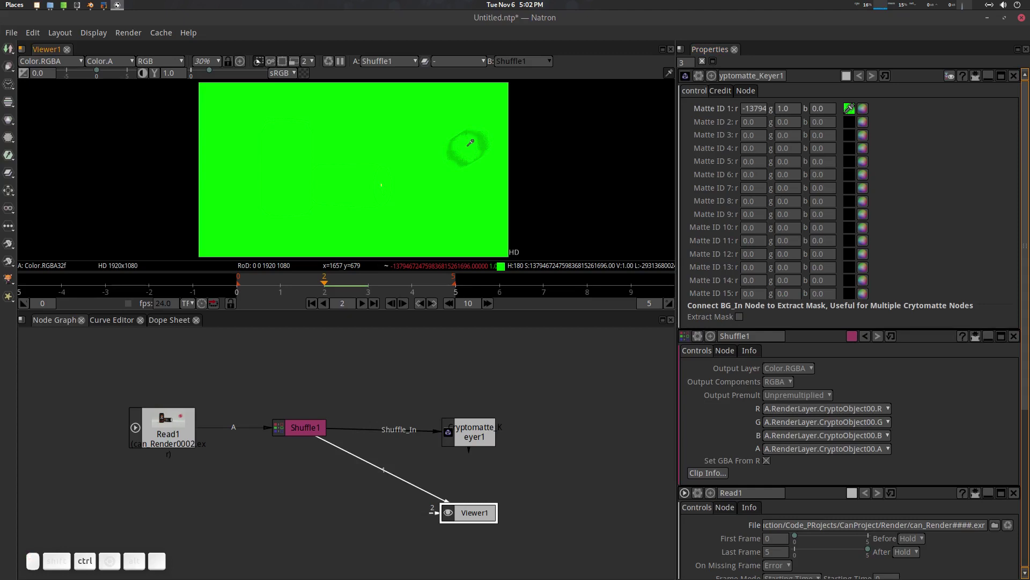
{"action": "left_click", "coordinate": [469, 142], "text": "ctrl"}
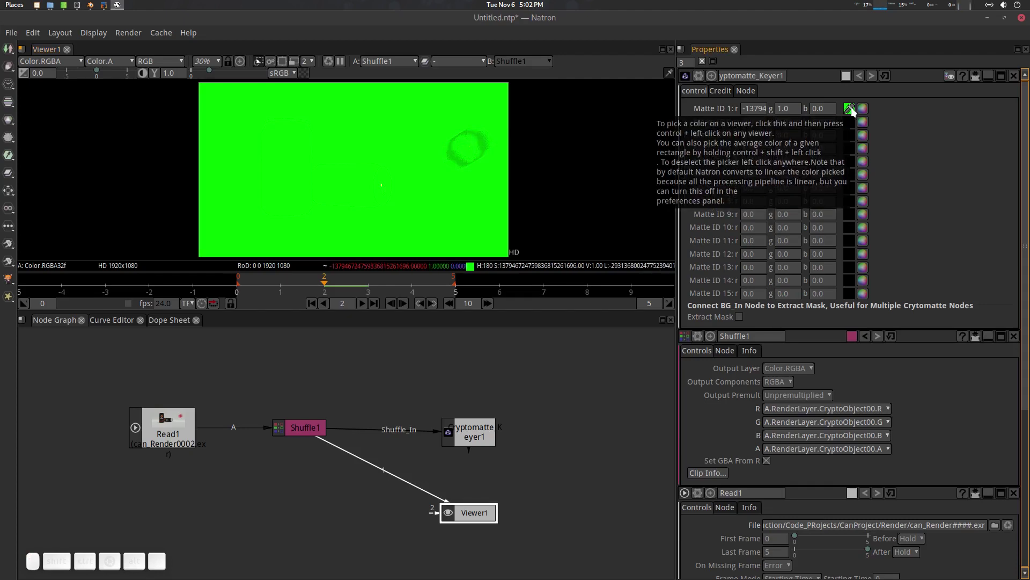
{"action": "left_click", "coordinate": [849, 110]}
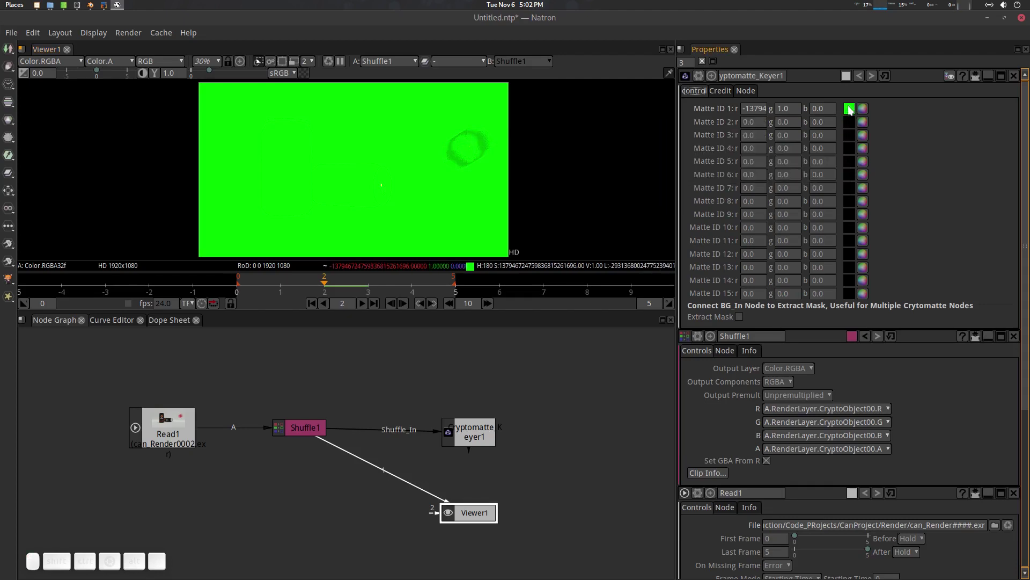
- Show the Cryptomatte keyer's output in Viewer1 and examine the extracted oval matte at several zoom levels
{"action": "left_click", "coordinate": [478, 432]}
{"action": "key", "text": "1"}
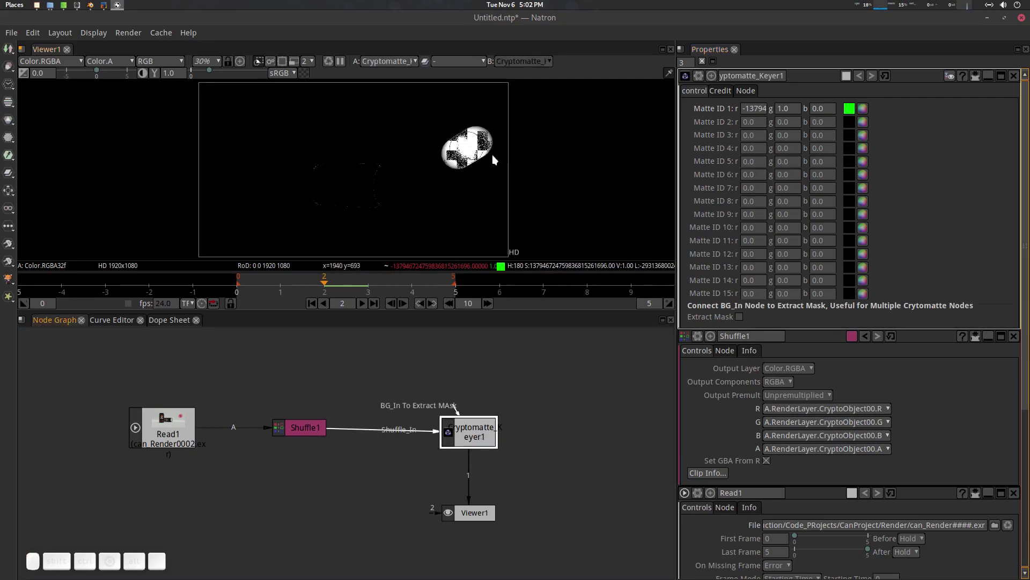
{"action": "scroll", "coordinate": [463, 162], "scroll_direction": "up", "scroll_amount": 4}
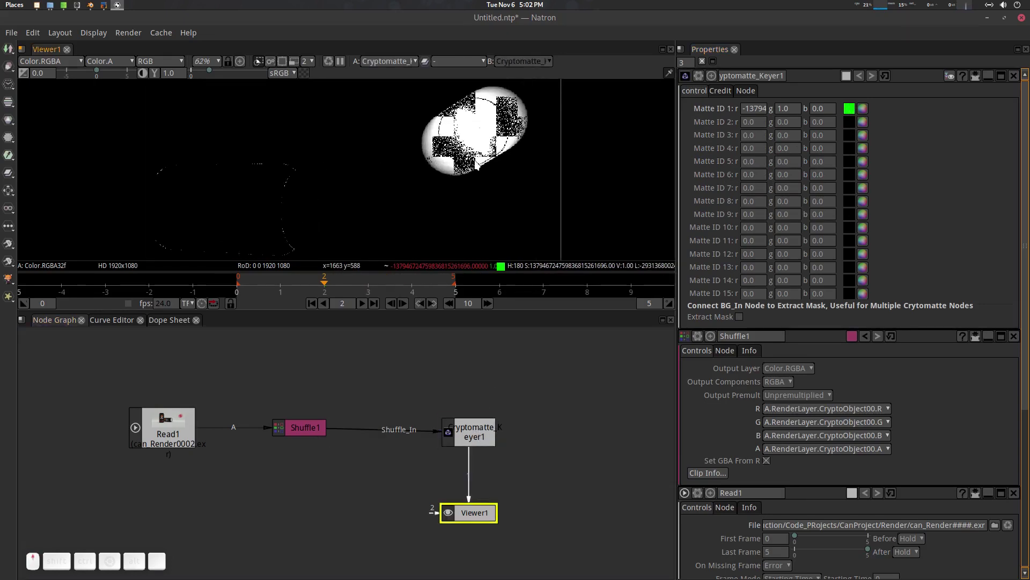
{"action": "scroll", "coordinate": [472, 161], "scroll_direction": "down", "scroll_amount": 4}
{"action": "scroll", "coordinate": [485, 144], "scroll_direction": "up", "scroll_amount": 6}
{"action": "scroll", "coordinate": [485, 158], "scroll_direction": "down", "scroll_amount": 6}
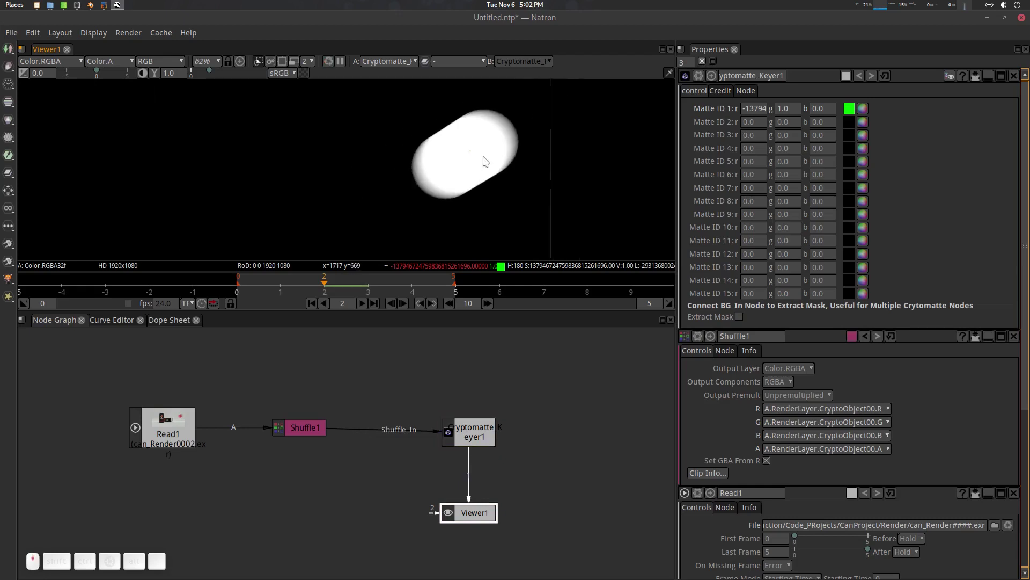
{"action": "scroll", "coordinate": [487, 165], "scroll_direction": "up", "scroll_amount": 1}
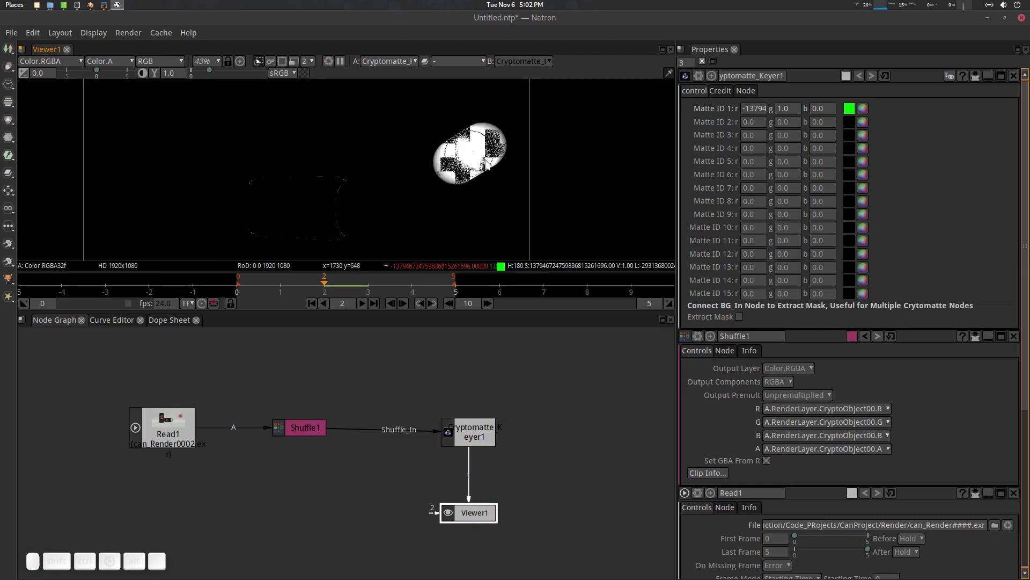
{"action": "scroll", "coordinate": [482, 170], "scroll_direction": "down", "scroll_amount": 2}
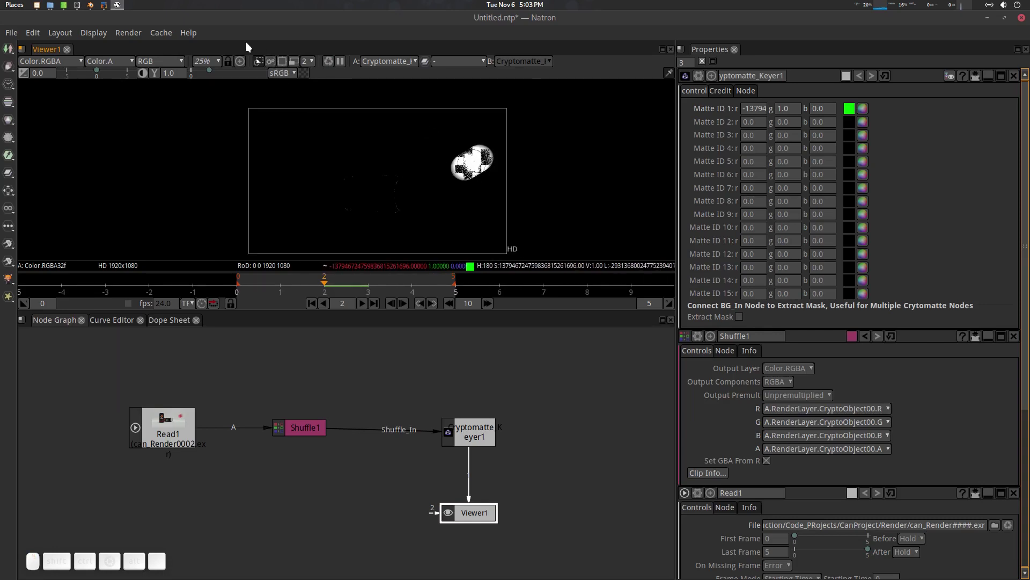
- Compare the extracted oval matte with the viewer's full-frame processing switched on and off again
{"action": "left_click", "coordinate": [271, 60]}
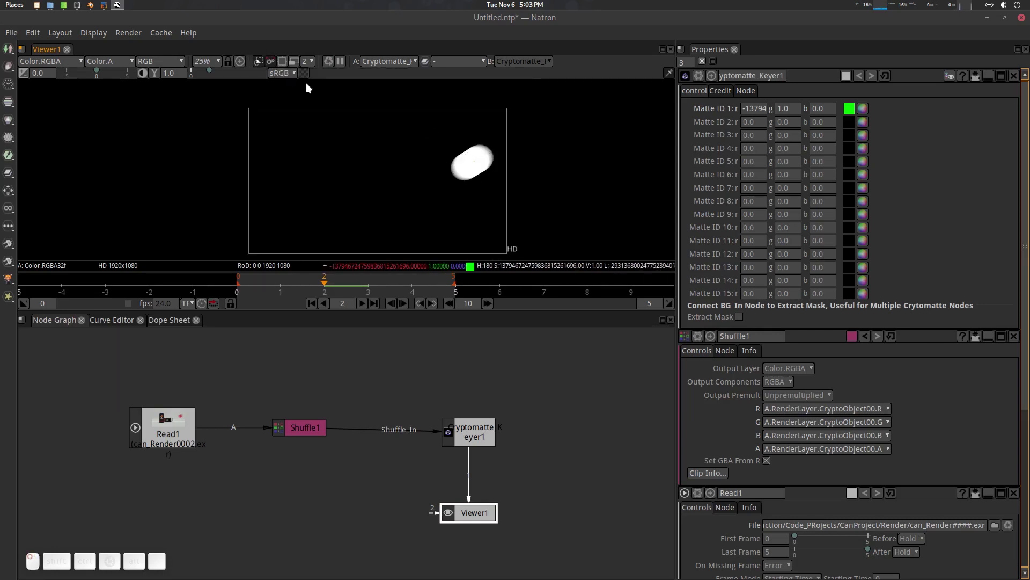
{"action": "scroll", "coordinate": [485, 159], "scroll_direction": "up", "scroll_amount": 3}
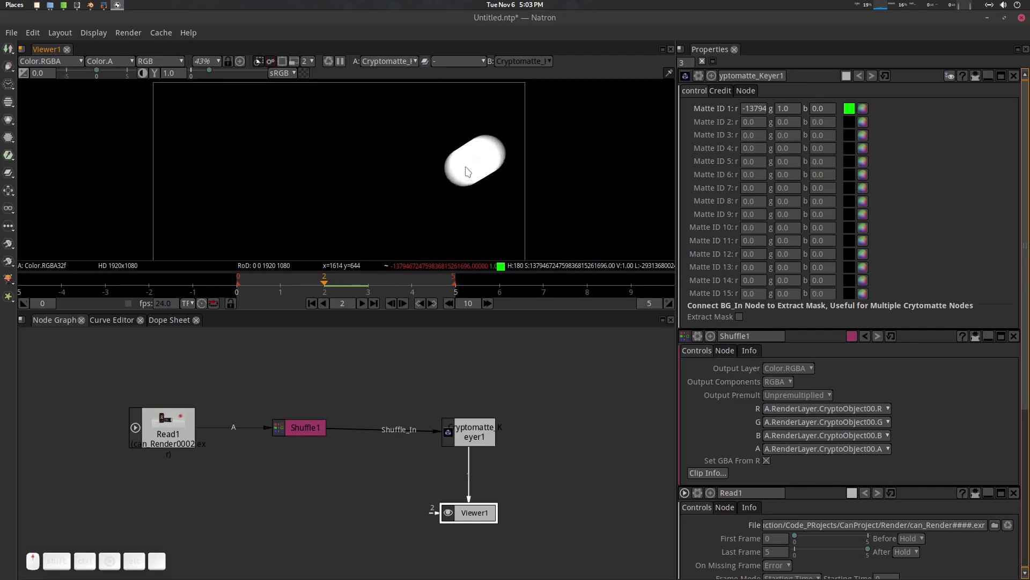
{"action": "scroll", "coordinate": [502, 161], "scroll_direction": "down", "scroll_amount": 1}
{"action": "scroll", "coordinate": [465, 177], "scroll_direction": "down", "scroll_amount": 1}
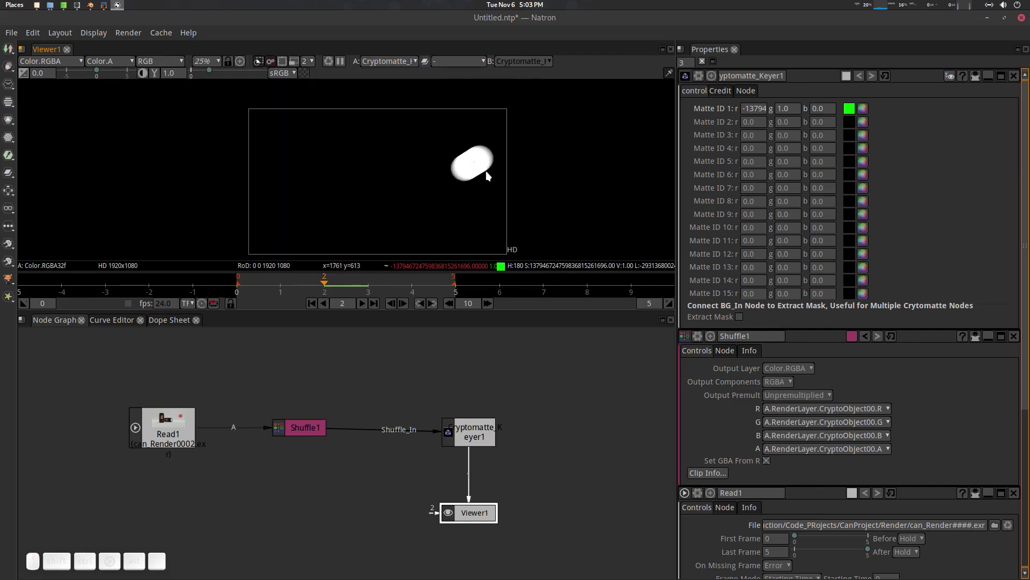
{"action": "scroll", "coordinate": [482, 164], "scroll_direction": "up", "scroll_amount": 2}
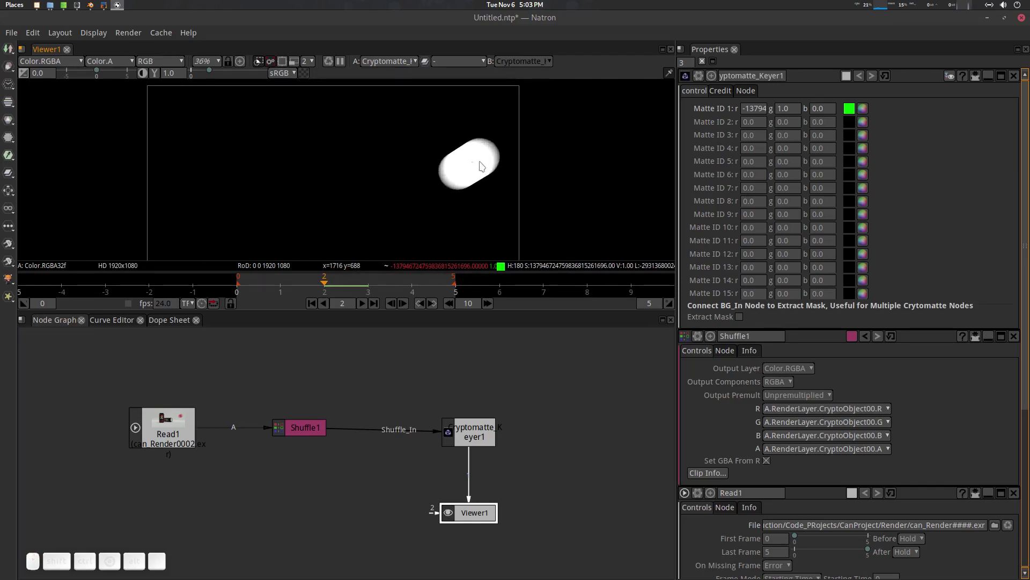
{"action": "scroll", "coordinate": [472, 161], "scroll_direction": "down", "scroll_amount": 1}
{"action": "left_click", "coordinate": [271, 62]}
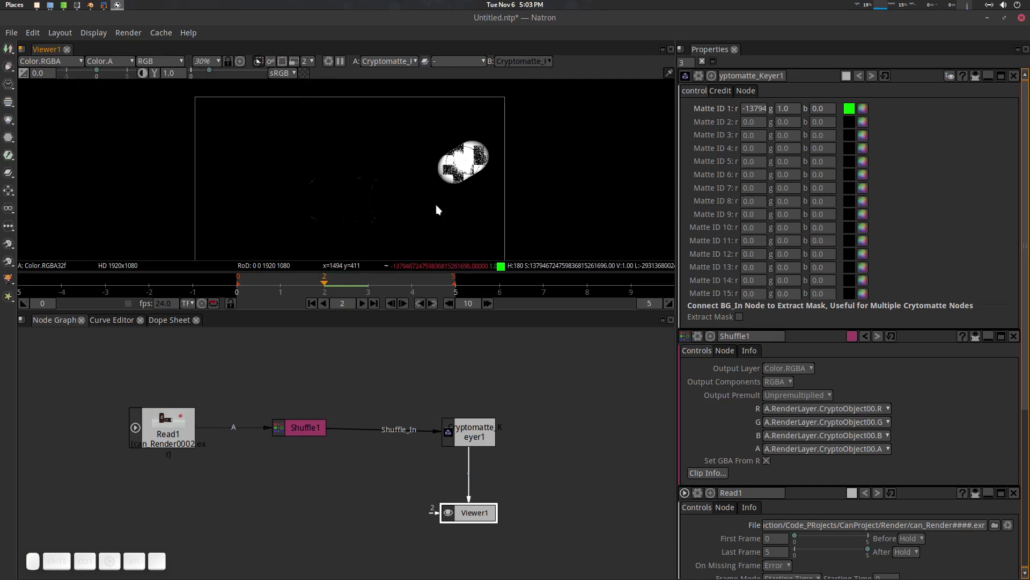
{"action": "left_click_drag", "start_coordinate": [436, 206], "coordinate": [436, 202]}
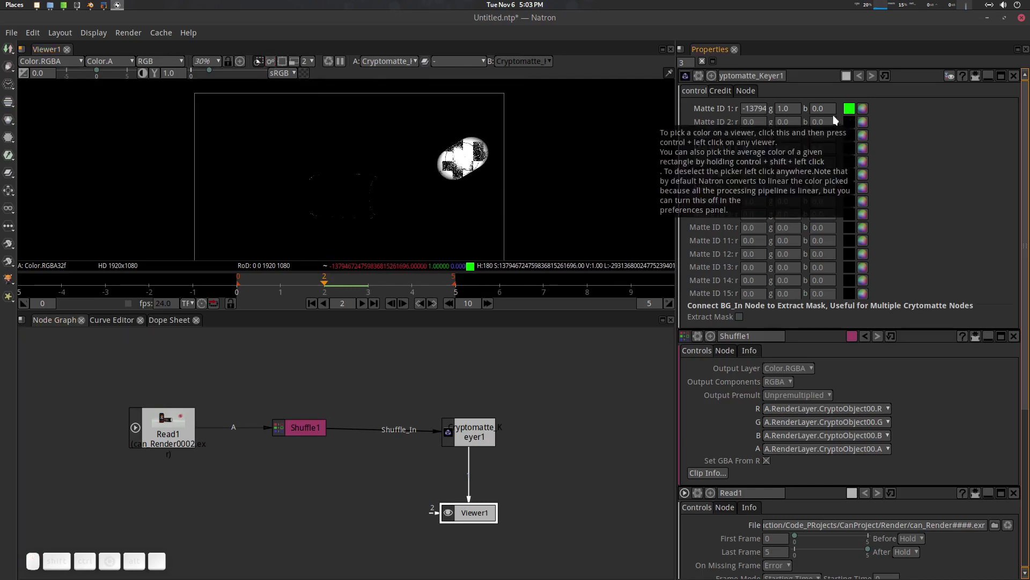
- Reset the keyer's Matte ID 1 colour to black and display Shuffle1's output in Viewer1 again
{"action": "left_click", "coordinate": [850, 112]}
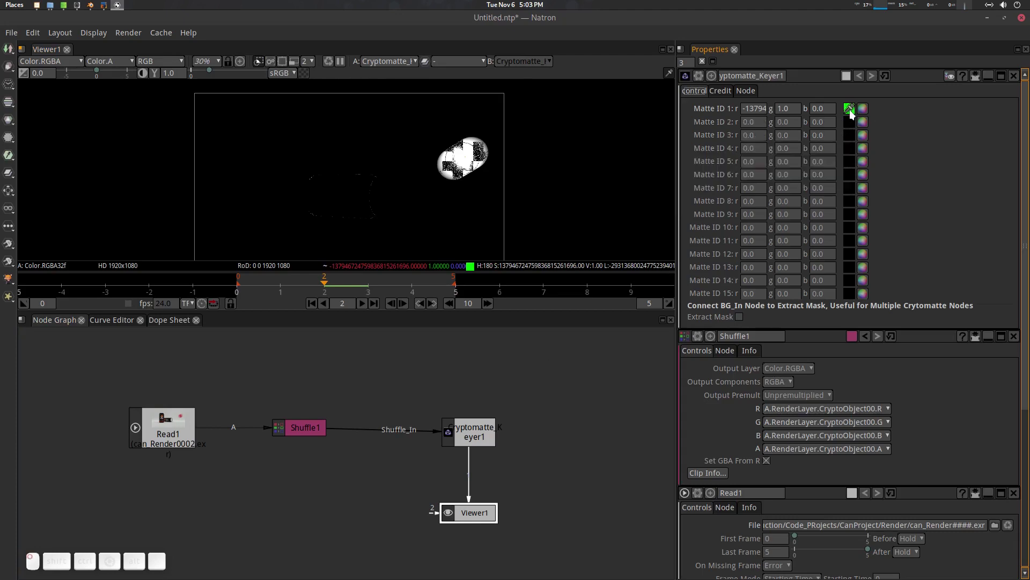
{"action": "left_click", "coordinate": [852, 108]}
{"action": "left_click", "coordinate": [862, 109]}
{"action": "left_click_drag", "start_coordinate": [646, 177], "coordinate": [646, 257]}
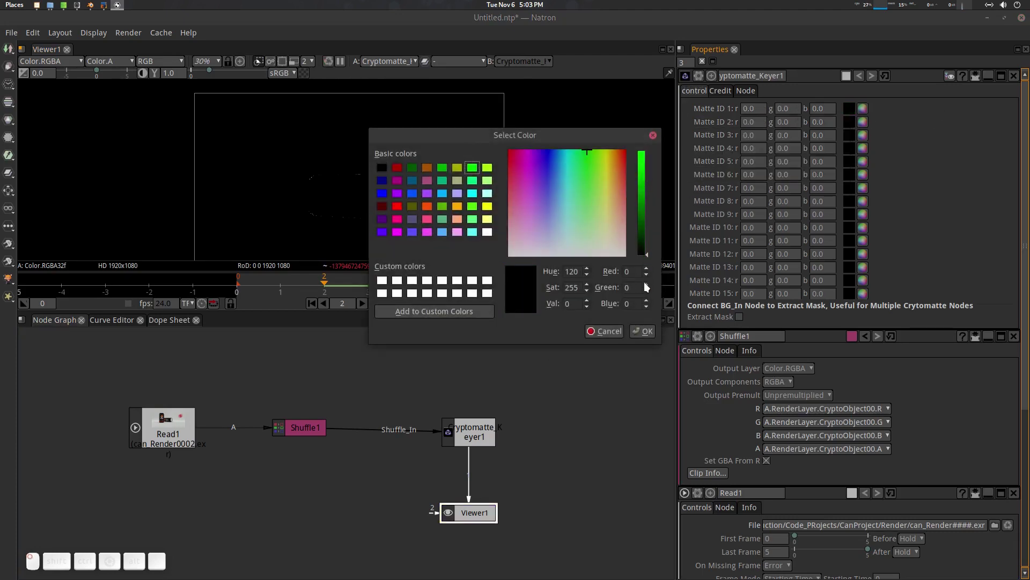
{"action": "left_click", "coordinate": [643, 331]}
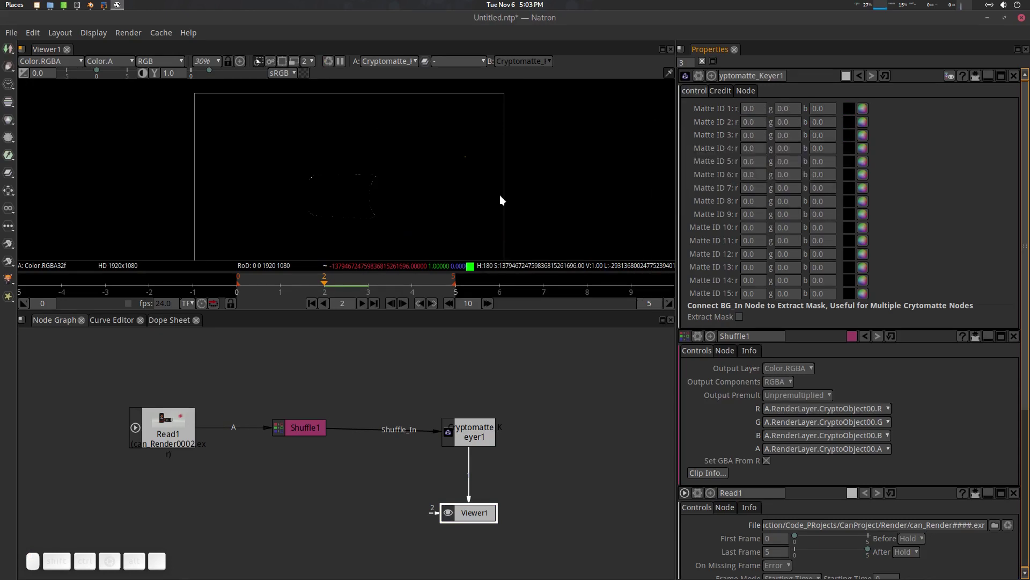
{"action": "left_click", "coordinate": [310, 427]}
{"action": "key", "text": "1"}
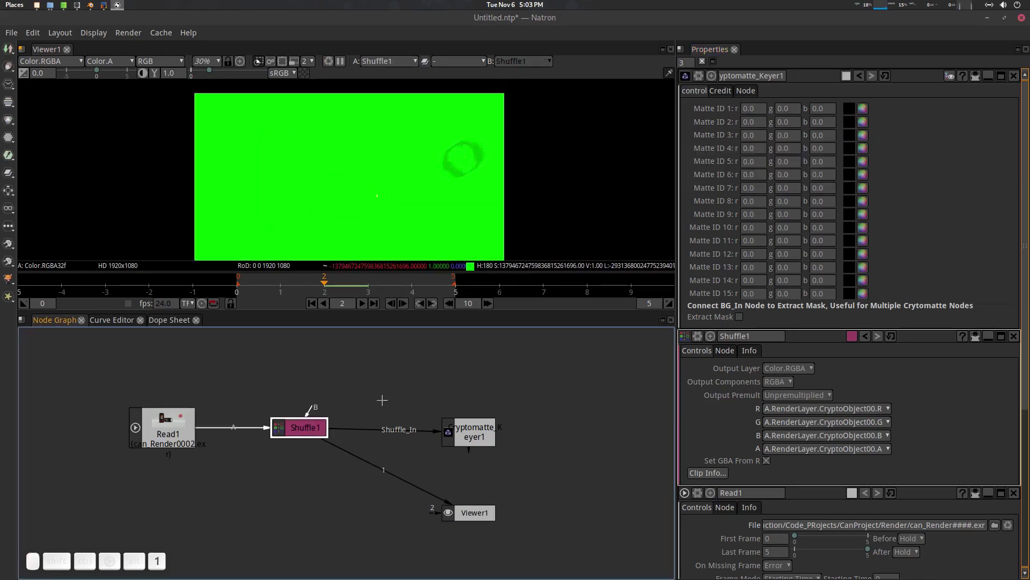
- Pick the keyer's Matte ID 1 colour from the fallen can's body in Shuffle1's output
{"action": "scroll", "coordinate": [371, 200], "scroll_direction": "up", "scroll_amount": 5}
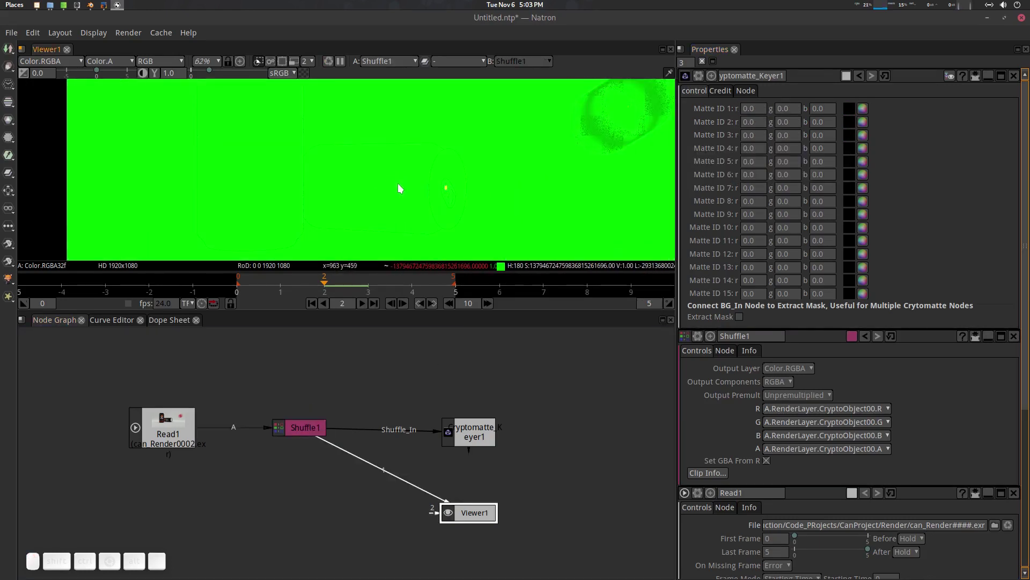
{"action": "left_click", "coordinate": [849, 108]}
{"action": "left_click", "coordinate": [388, 163], "text": "ctrl"}
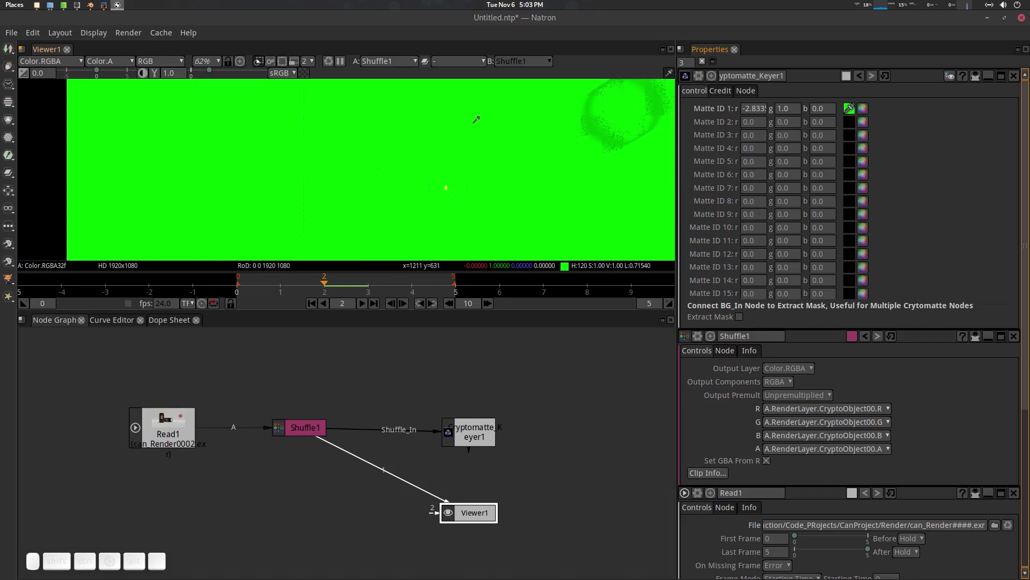
{"action": "scroll", "coordinate": [481, 146], "scroll_direction": "down", "scroll_amount": 7}
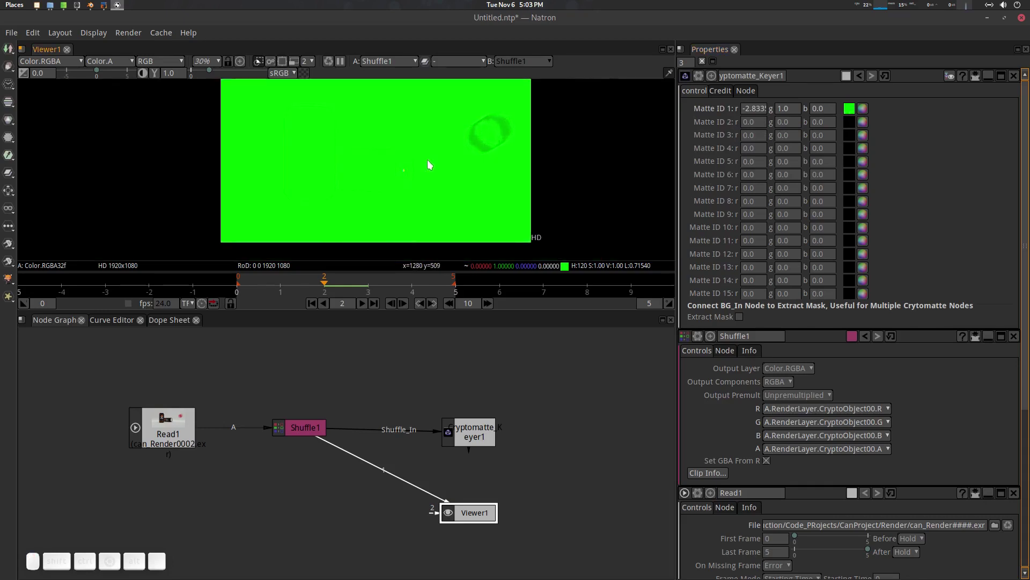
{"action": "scroll", "coordinate": [427, 160], "scroll_direction": "up", "scroll_amount": 1}
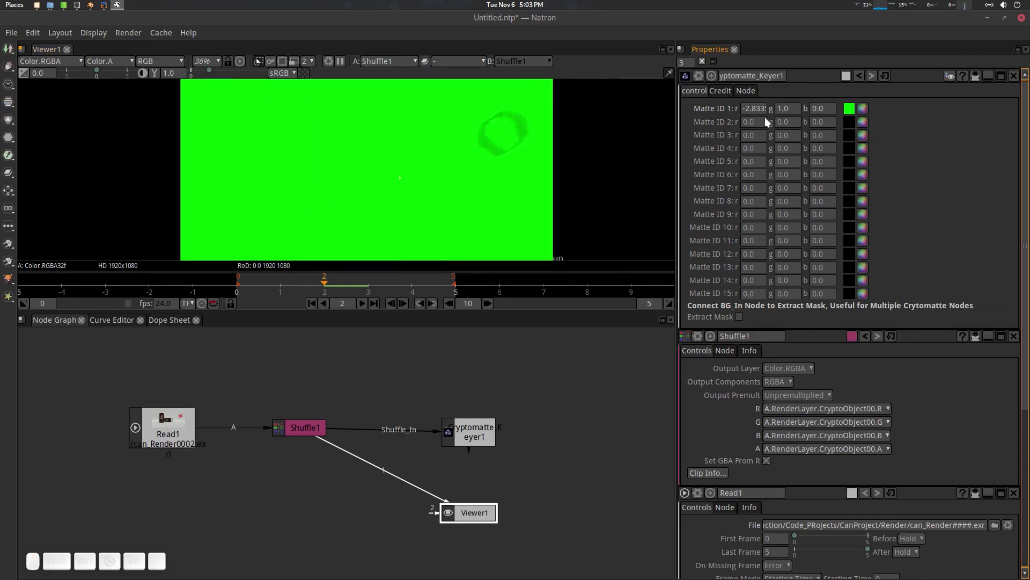
- Show the Cryptomatte keyer's output in Viewer1 and examine the extracted can body matte up close
{"action": "left_click", "coordinate": [491, 427]}
{"action": "key", "text": "1"}
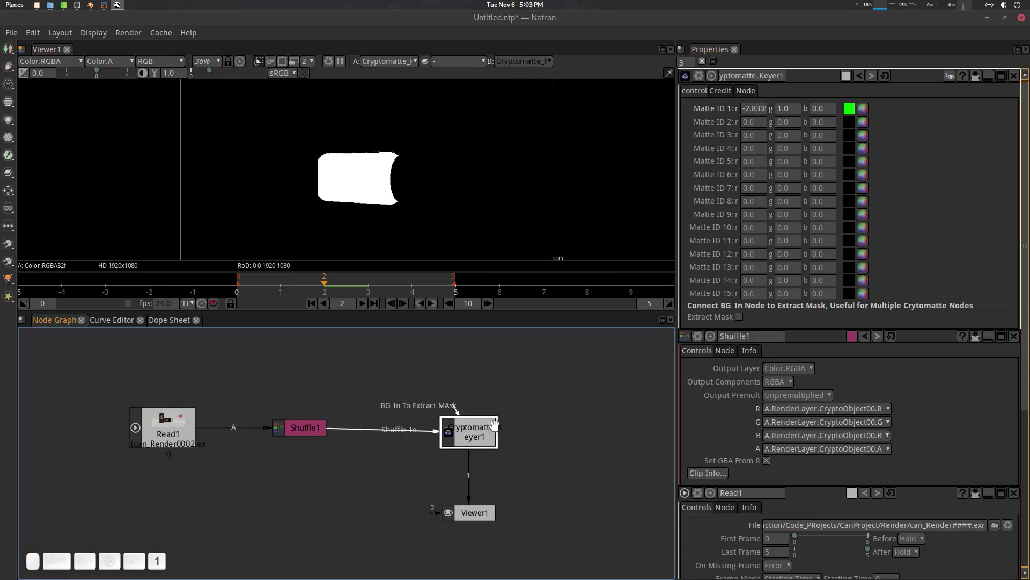
{"action": "scroll", "coordinate": [378, 178], "scroll_direction": "up", "scroll_amount": 4}
{"action": "scroll", "coordinate": [421, 188], "scroll_direction": "down", "scroll_amount": 3}
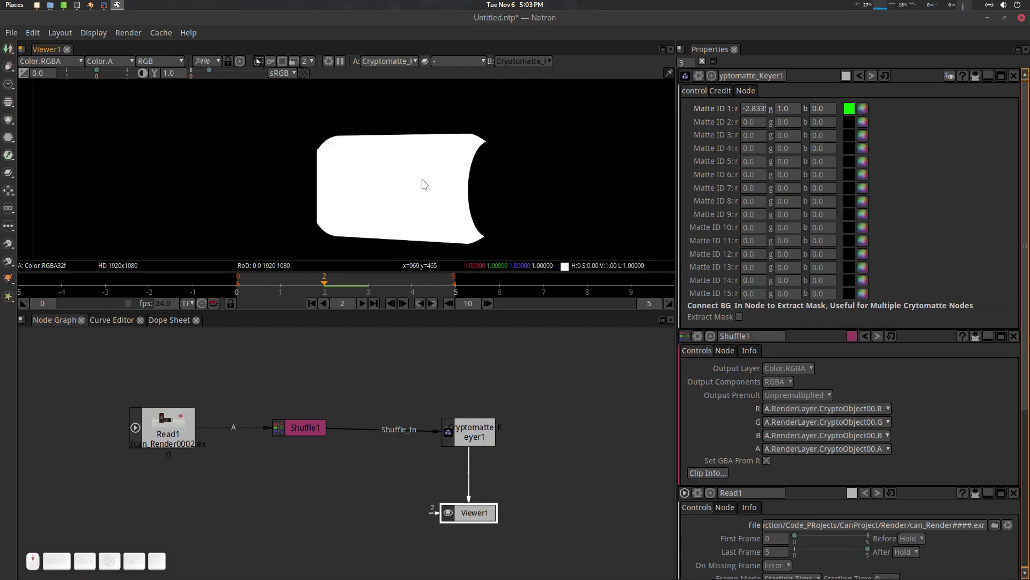
{"action": "scroll", "coordinate": [460, 172], "scroll_direction": "up", "scroll_amount": 3}
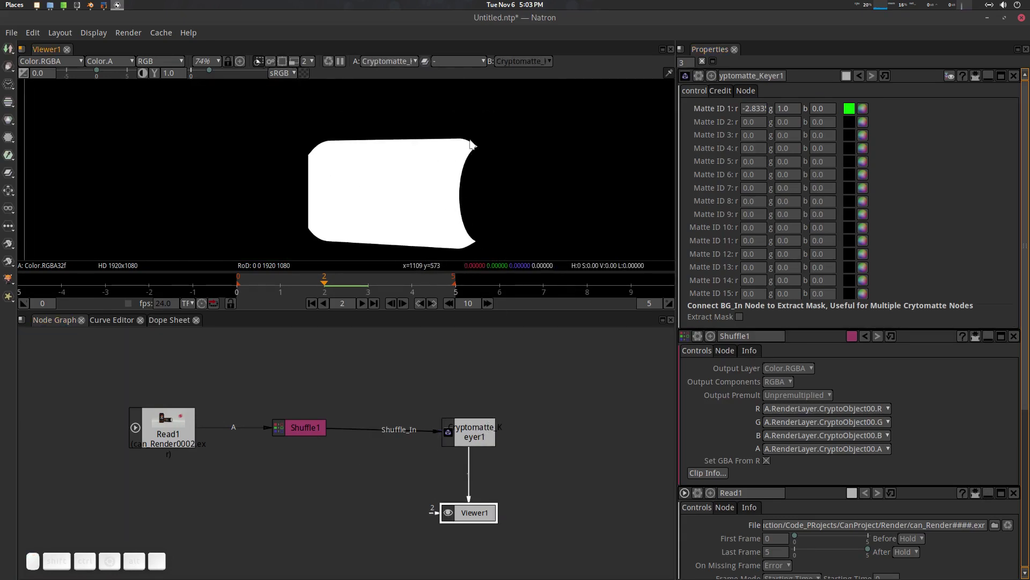
- Compare Shuffle1's output with the keyer's can body matte in Viewer1, checking the blurred oval object's area
{"action": "left_click", "coordinate": [309, 427]}
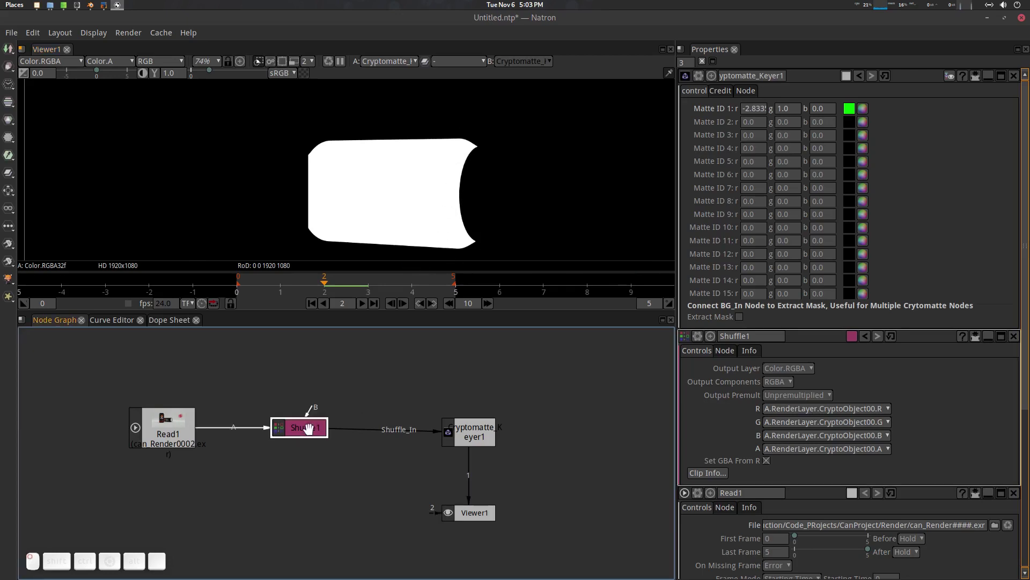
{"action": "key", "text": "1"}
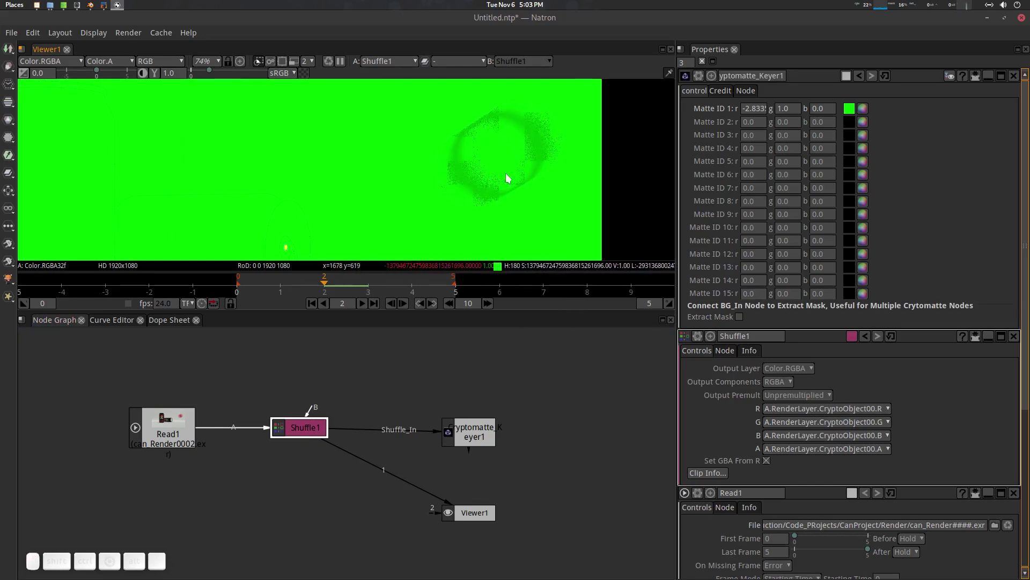
{"action": "left_click", "coordinate": [468, 432]}
{"action": "key", "text": "1"}
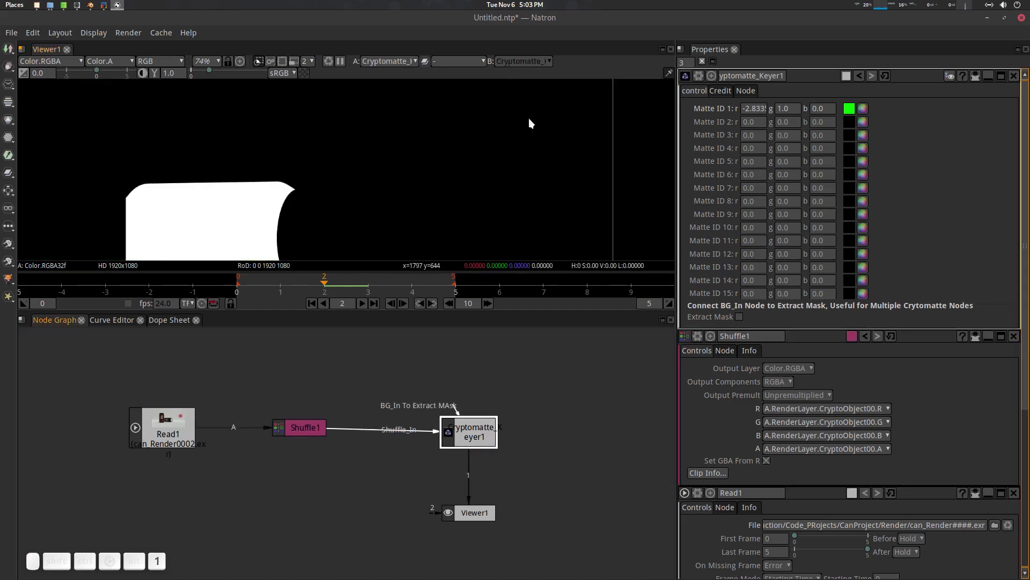
{"action": "scroll", "coordinate": [426, 181], "scroll_direction": "down", "scroll_amount": 1}
{"action": "left_click_drag", "start_coordinate": [426, 183], "coordinate": [466, 159]}
{"action": "scroll", "coordinate": [443, 171], "scroll_direction": "down", "scroll_amount": 1}
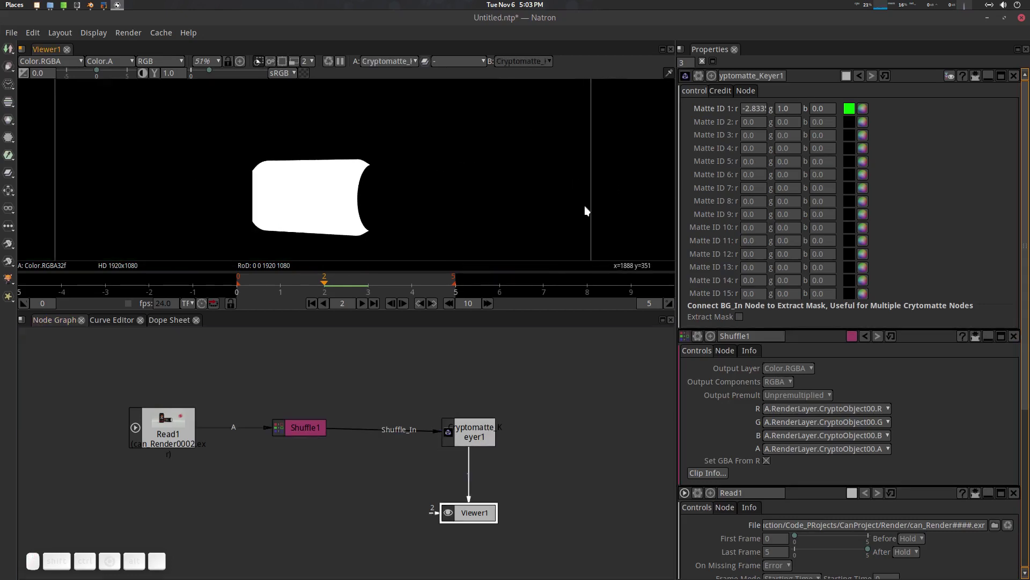
- Display Shuffle1's output in Viewer1 and reset the keyer's Matte ID 1 colour to black
{"action": "left_click", "coordinate": [303, 428]}
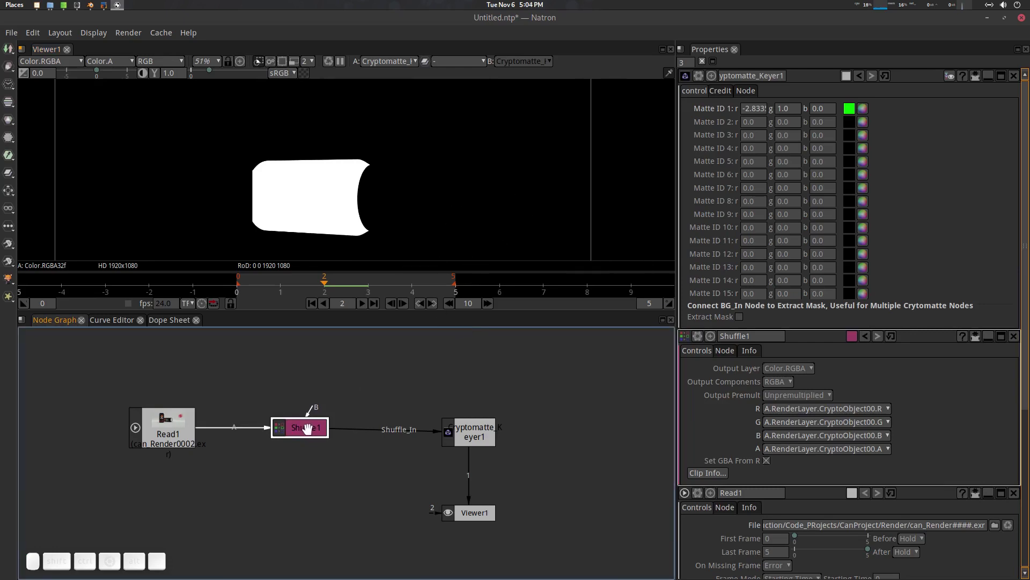
{"action": "key", "text": "1"}
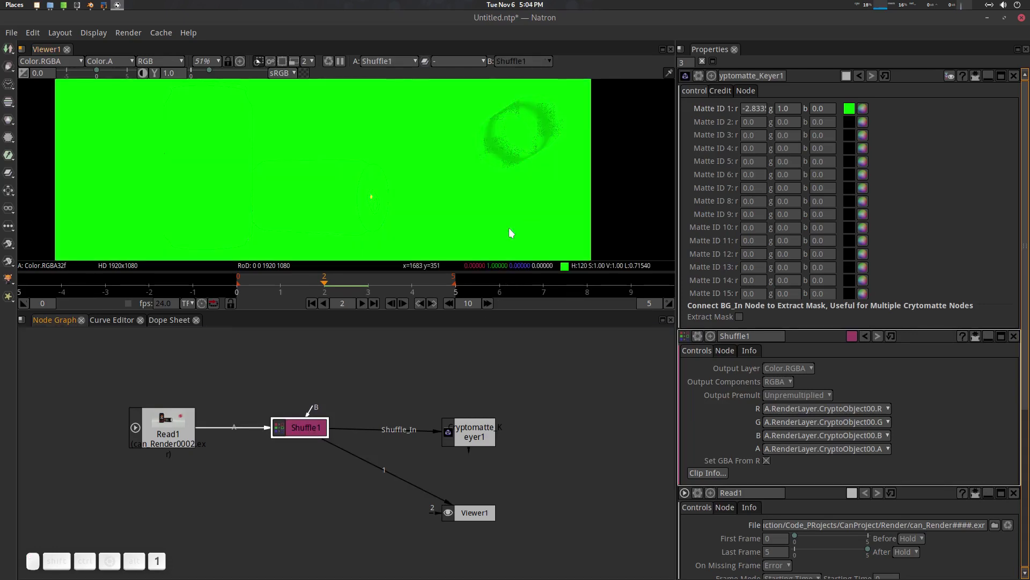
{"action": "left_click", "coordinate": [862, 109]}
{"action": "left_click_drag", "start_coordinate": [639, 187], "coordinate": [640, 254]}
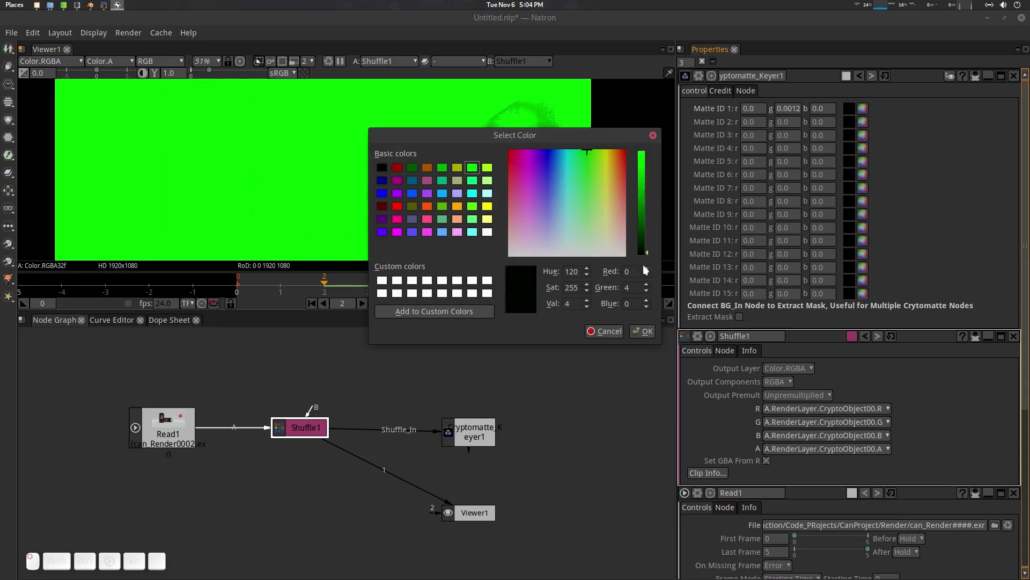
{"action": "left_click", "coordinate": [642, 331]}
- Pick the keyer's Matte ID 1 colour from the blurred oval object in Viewer1
{"action": "left_click", "coordinate": [853, 112]}
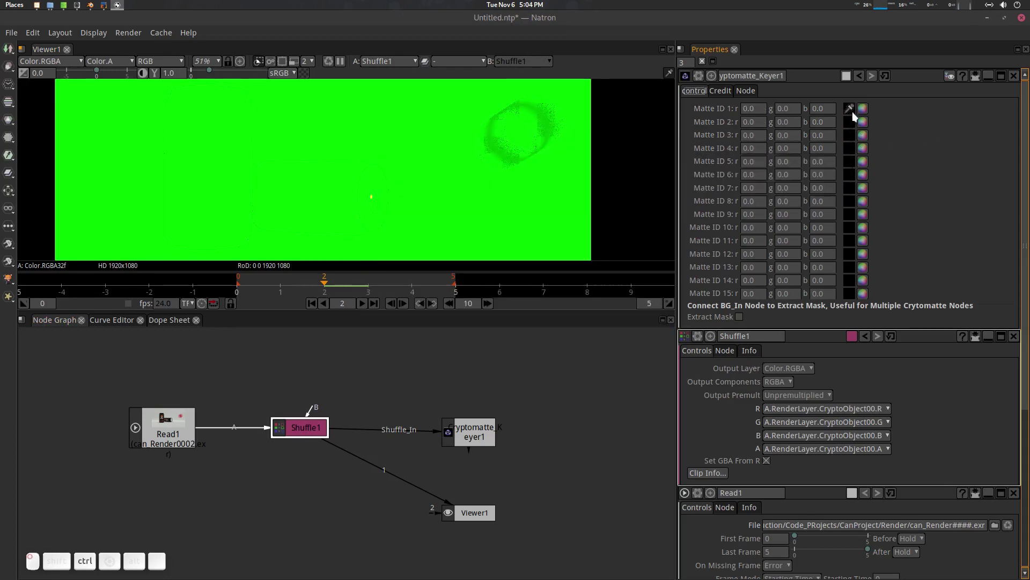
{"action": "left_click", "coordinate": [530, 124]}
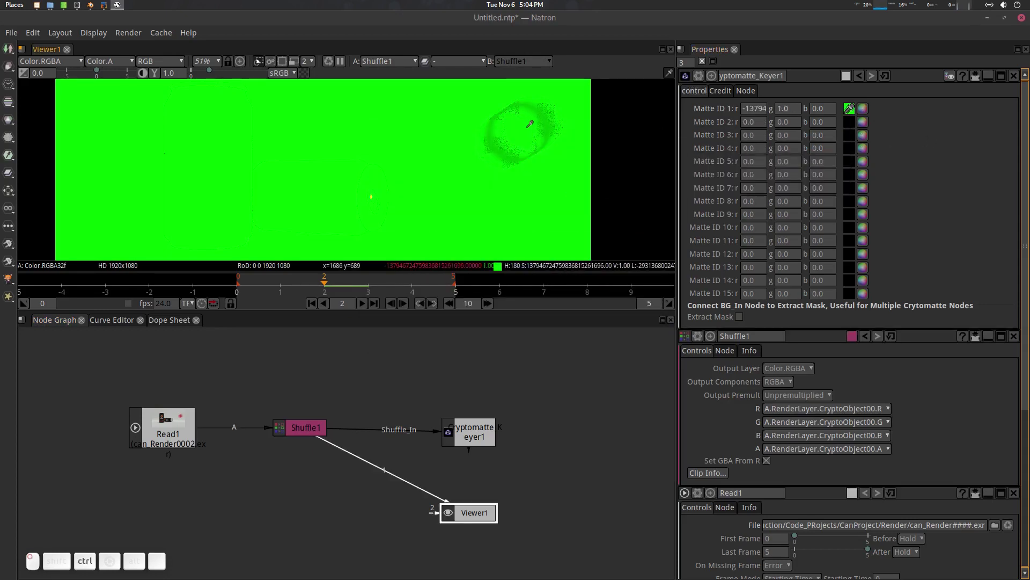
{"action": "left_click", "coordinate": [852, 109]}
- Show the Cryptomatte keyer's output in Viewer1 and switch on the viewer's full-frame processing
{"action": "left_click", "coordinate": [468, 426]}
{"action": "key", "text": "1"}
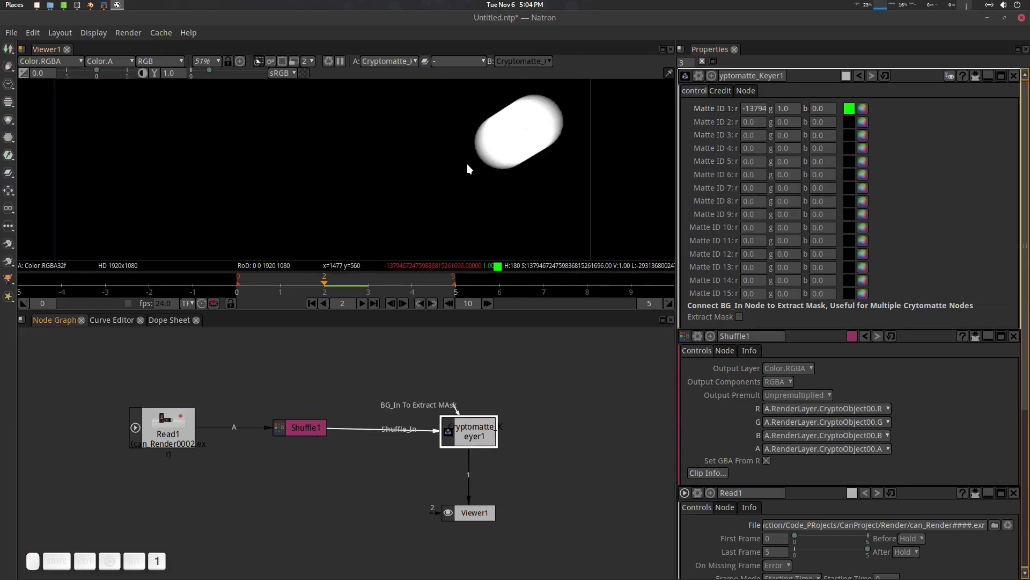
{"action": "scroll", "coordinate": [470, 170], "scroll_direction": "down", "scroll_amount": 4}
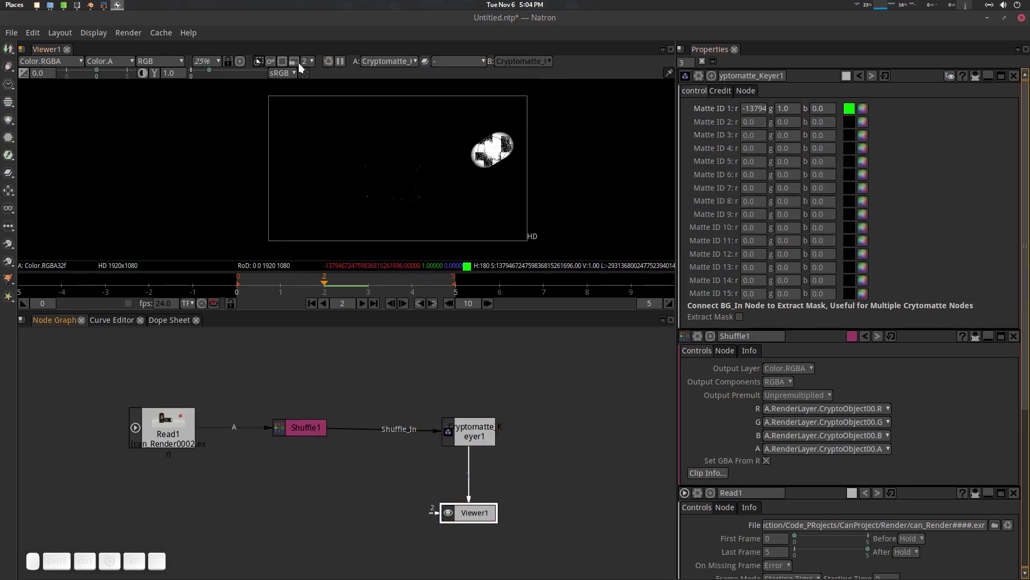
{"action": "left_click", "coordinate": [271, 63]}
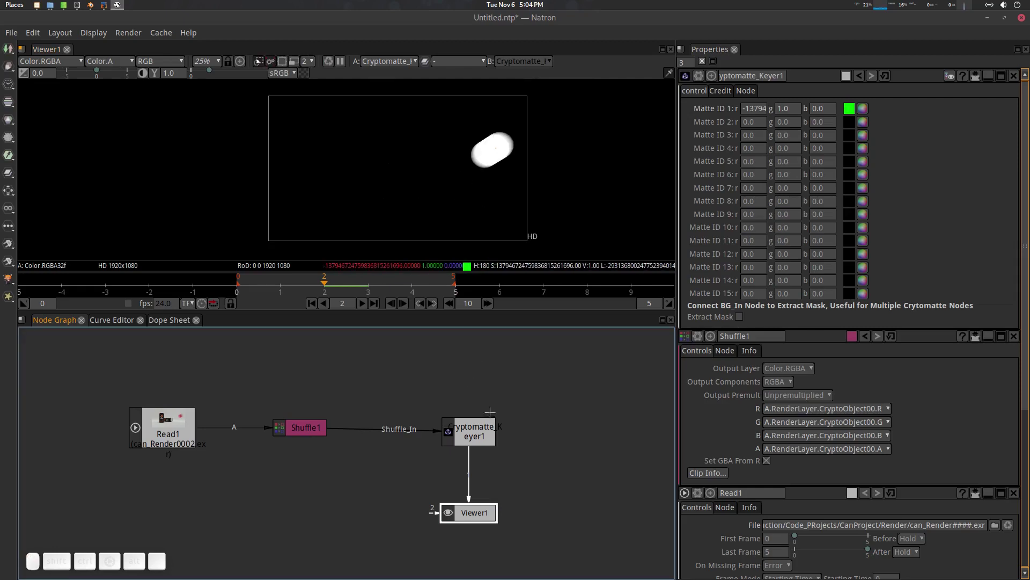
- Move Viewer1 lower in the node graph to make room and display Read1's output in it
{"action": "left_click_drag", "start_coordinate": [497, 472], "coordinate": [508, 423]}
{"action": "left_click_drag", "start_coordinate": [493, 467], "coordinate": [492, 541]}
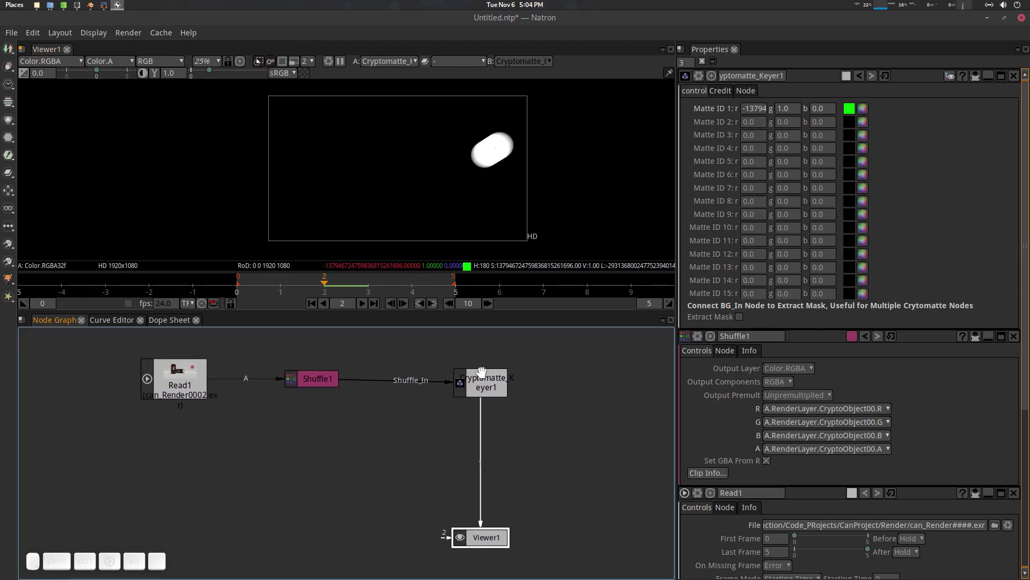
{"action": "left_click", "coordinate": [311, 431]}
{"action": "left_click_drag", "start_coordinate": [310, 430], "coordinate": [310, 433]}
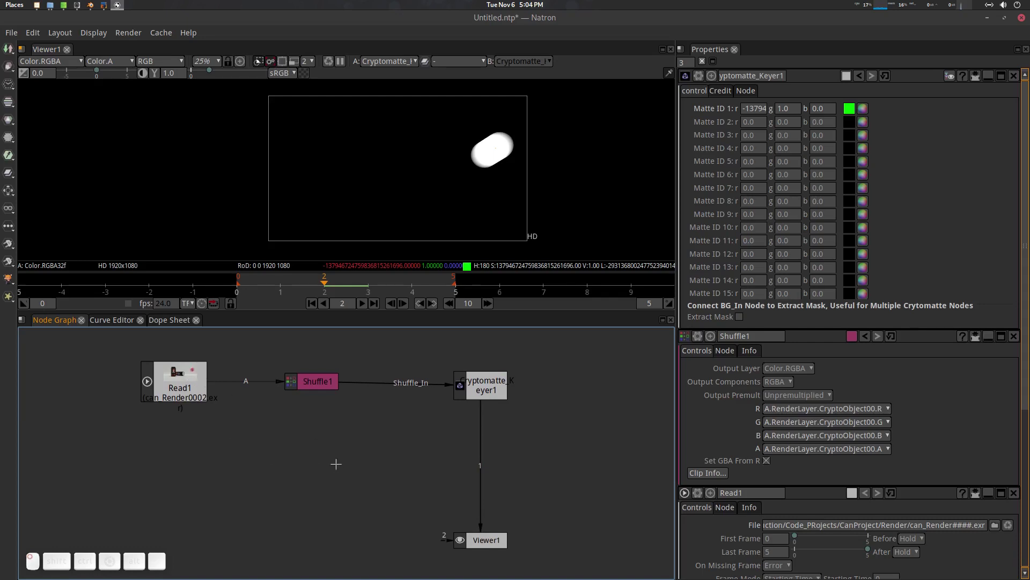
{"action": "left_click", "coordinate": [197, 388]}
{"action": "key", "text": "1"}
- Add a ColorCorrect node and insert it into the connection between Read1 and Viewer1
{"action": "left_click", "coordinate": [384, 425]}
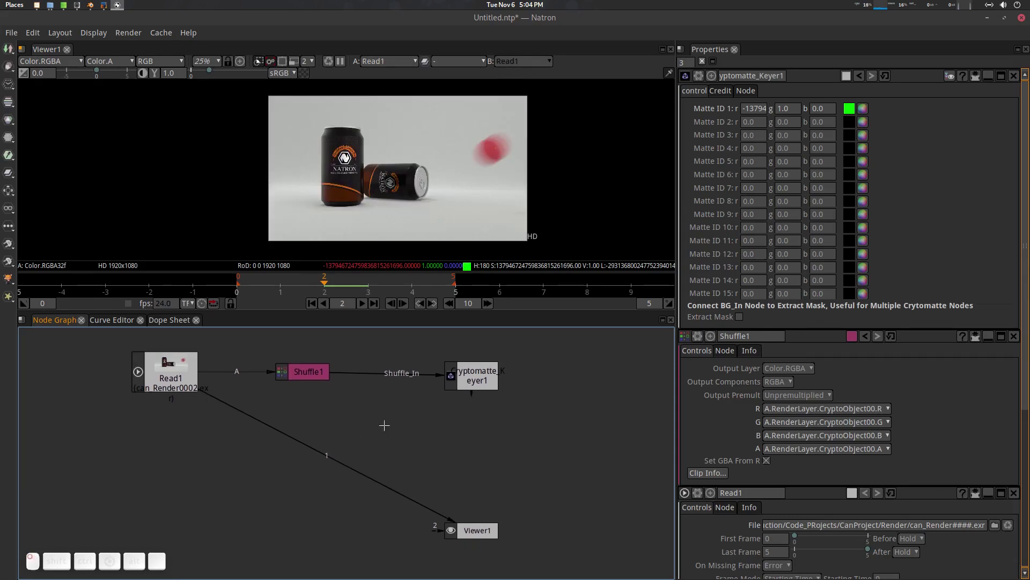
{"action": "key", "text": "c"}
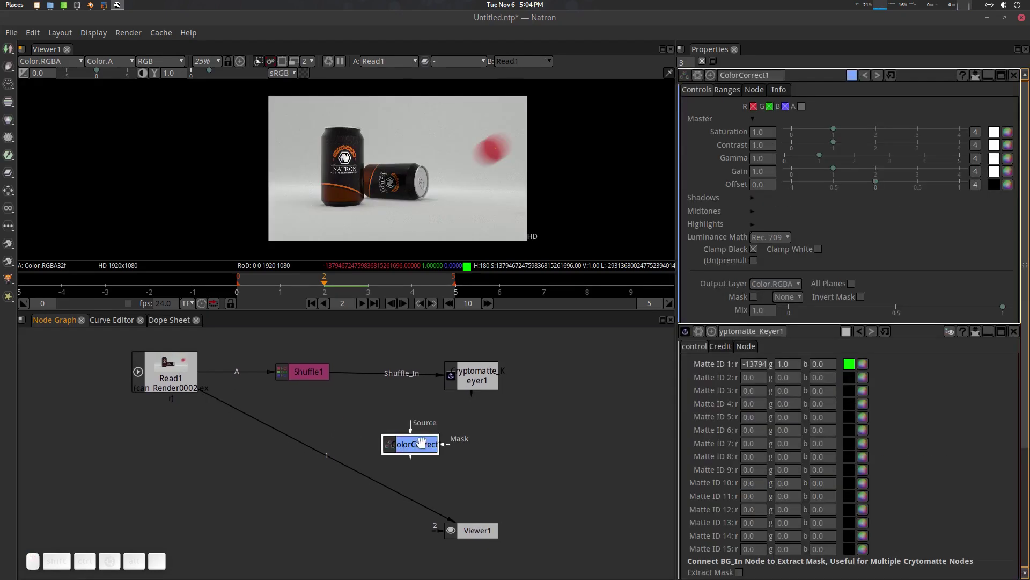
{"action": "mouse_move", "coordinate": [401, 449]}
{"action": "left_mouse_down"}
{"action": "mouse_move", "coordinate": [350, 460]}
{"action": "mouse_move", "coordinate": [415, 442]}
{"action": "left_mouse_up"}
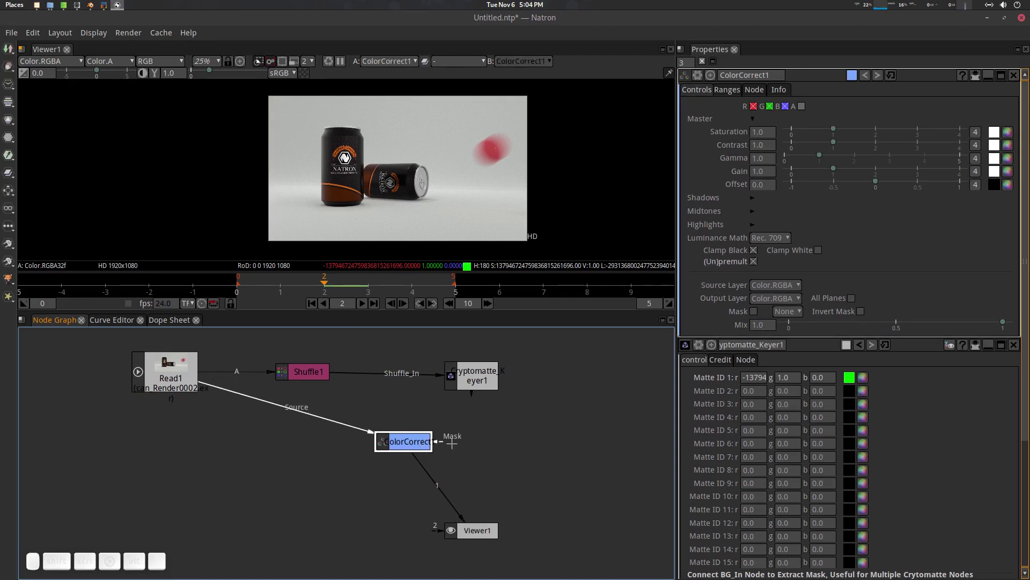
{"action": "left_click", "coordinate": [414, 449]}
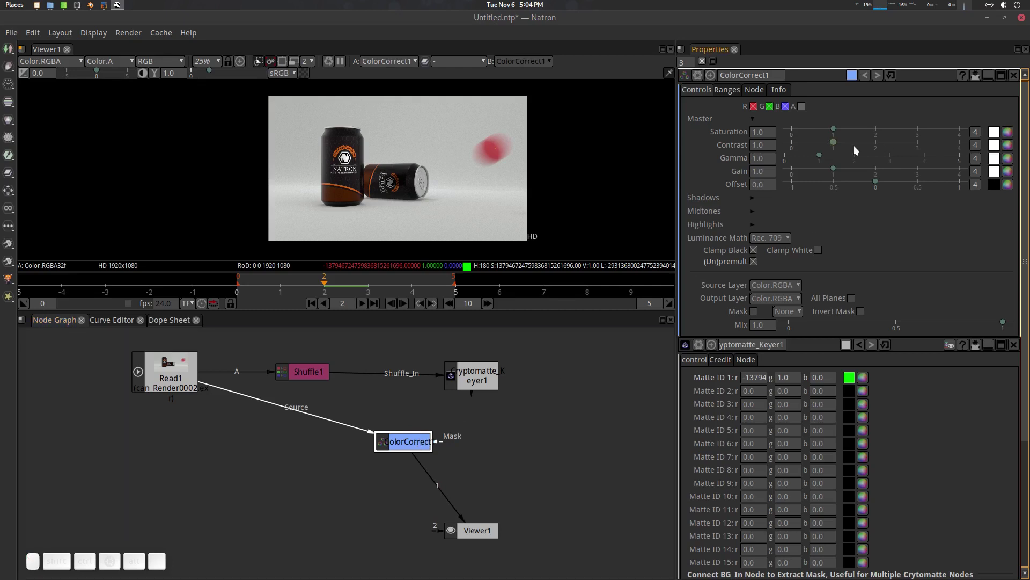
- Set ColorCorrect1's master saturation to 0.0 and connect its Mask input to the Cryptomatte keyer
{"action": "left_click_drag", "start_coordinate": [831, 132], "coordinate": [790, 133]}
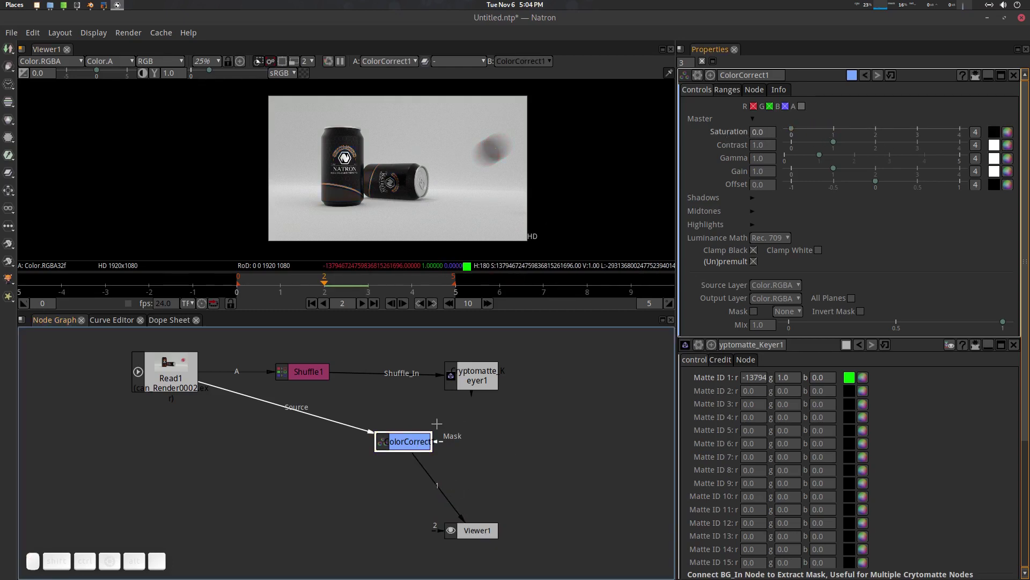
{"action": "left_click_drag", "start_coordinate": [442, 441], "coordinate": [477, 379]}
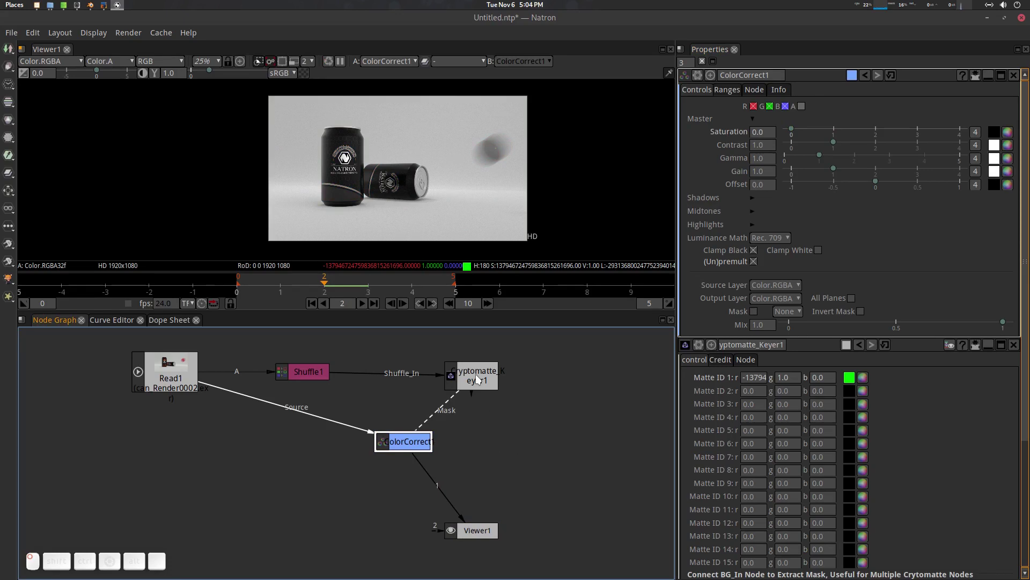
{"action": "scroll", "coordinate": [507, 135], "scroll_direction": "up", "scroll_amount": 6}
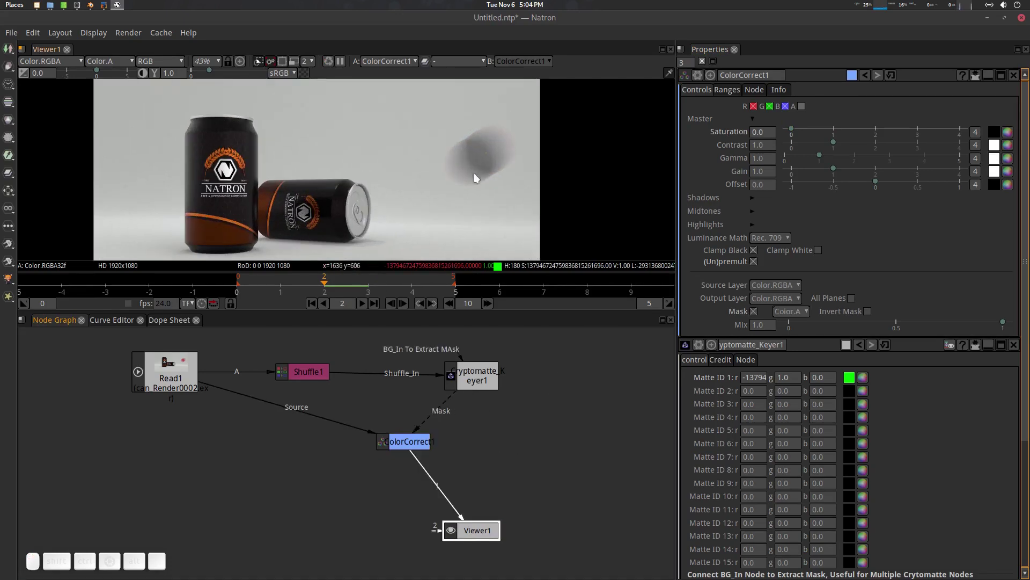
{"action": "left_click_drag", "start_coordinate": [790, 128], "coordinate": [762, 138]}
- Scrub the timeline and examine how the masked desaturation follows the blurred ball
{"action": "scroll", "coordinate": [454, 208], "scroll_direction": "down", "scroll_amount": 4}
{"action": "mouse_move", "coordinate": [324, 282]}
{"action": "left_mouse_down"}
{"action": "mouse_move", "coordinate": [404, 280]}
{"action": "mouse_move", "coordinate": [288, 279]}
{"action": "mouse_move", "coordinate": [345, 273]}
{"action": "mouse_move", "coordinate": [331, 279]}
{"action": "left_mouse_up"}
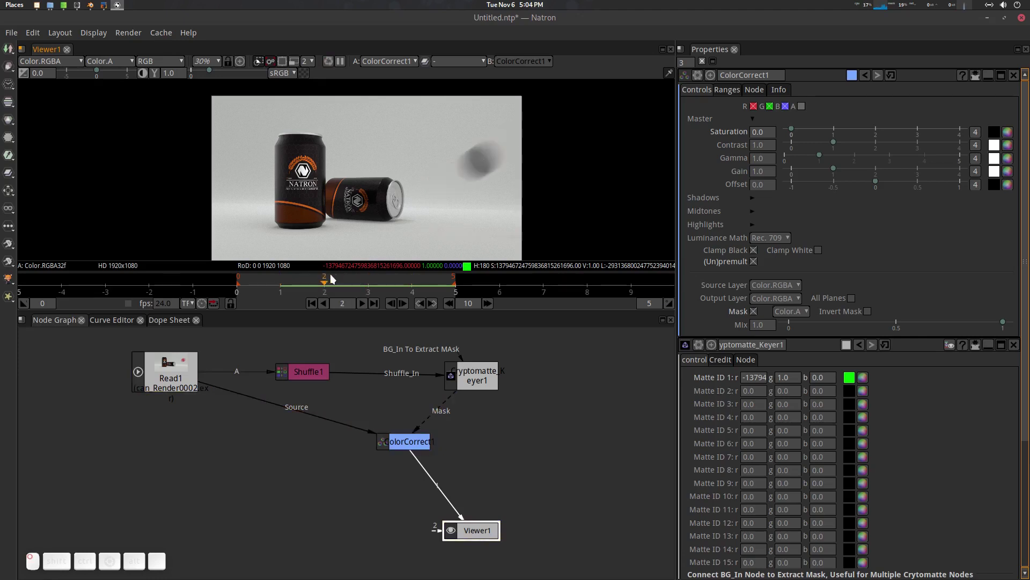
{"action": "scroll", "coordinate": [494, 165], "scroll_direction": "up", "scroll_amount": 4}
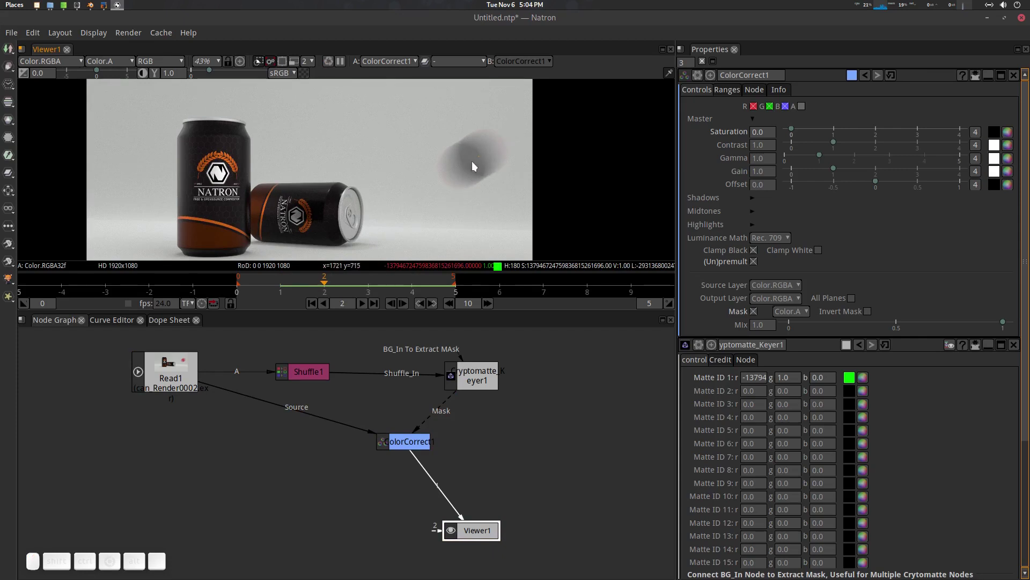
{"action": "scroll", "coordinate": [483, 169], "scroll_direction": "down", "scroll_amount": 4}
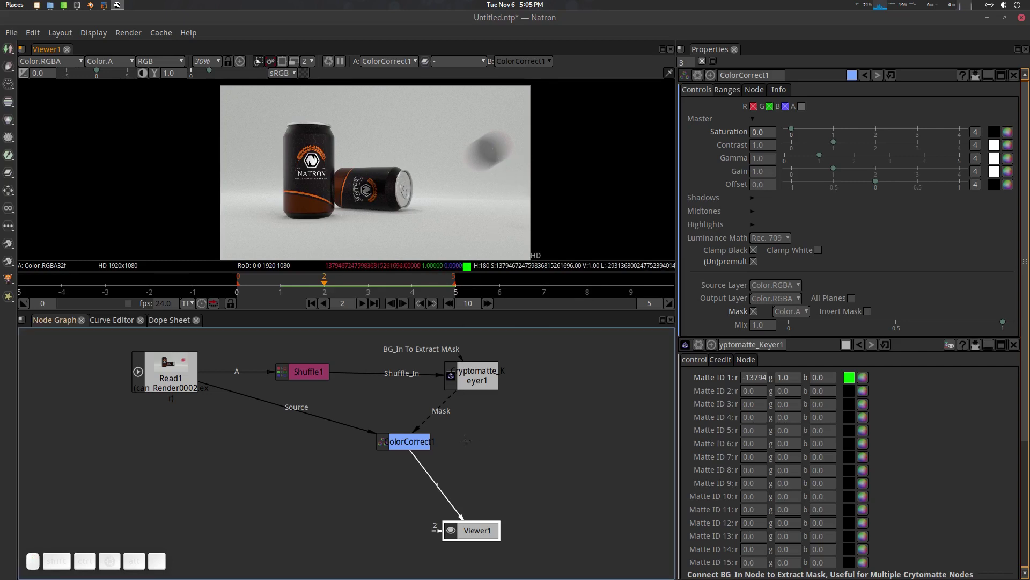
- Move ColorCorrect1 lower in the node graph and show the Cryptomatte keyer's output in Viewer1
{"action": "left_click_drag", "start_coordinate": [423, 443], "coordinate": [408, 489]}
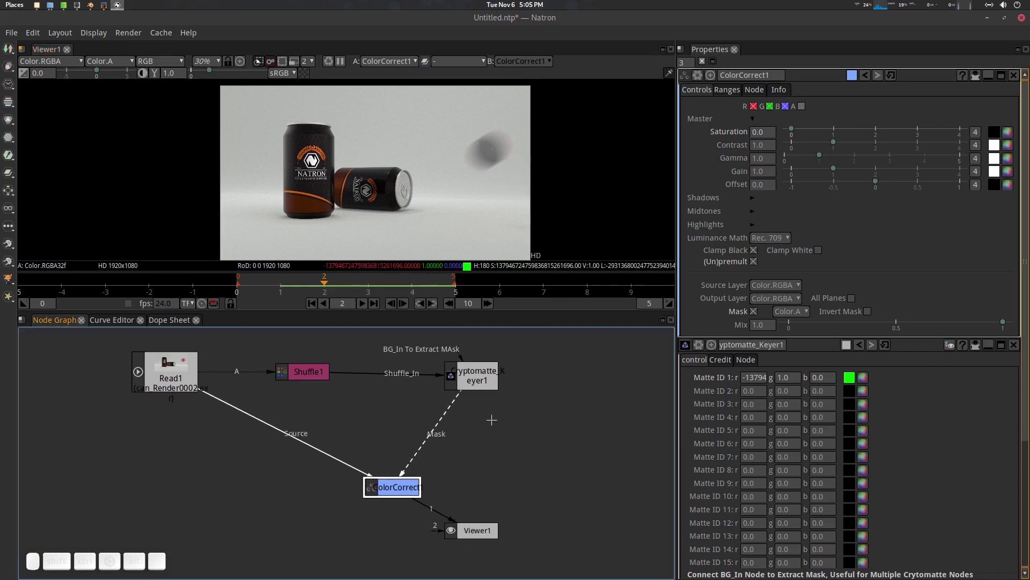
{"action": "left_click", "coordinate": [481, 381]}
{"action": "key", "text": "1"}
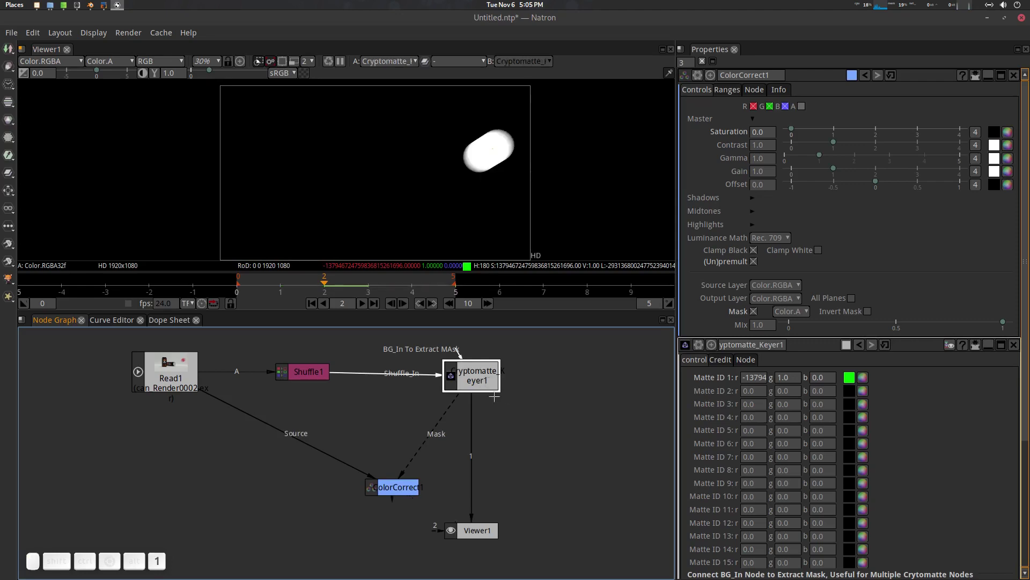
- Show Shuffle1 in Viewer1 and sample the upright can's ID colour into Matte ID 2 of the Cryptomatte keyer
{"action": "left_click", "coordinate": [309, 371]}
{"action": "key", "text": "2"}
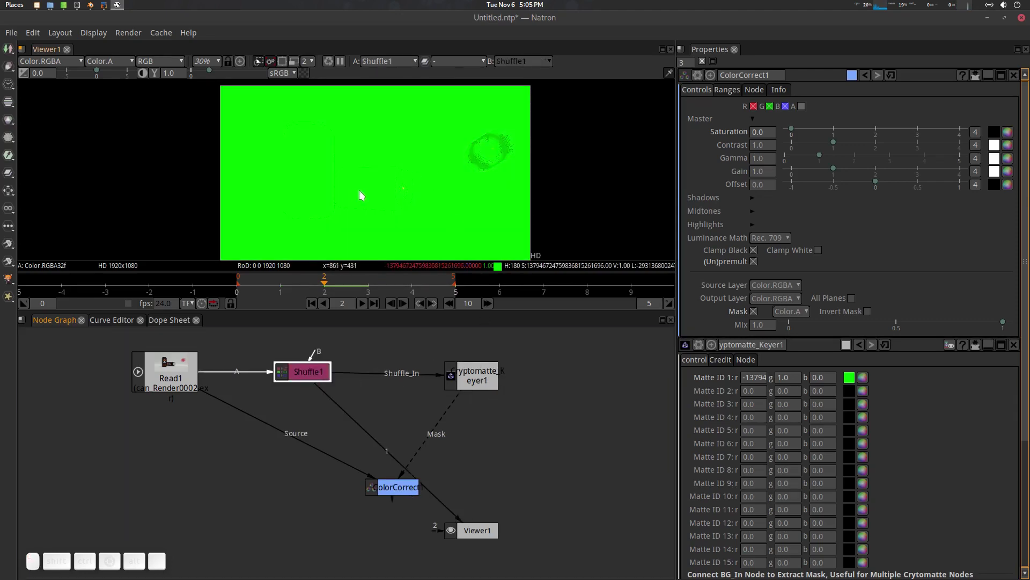
{"action": "scroll", "coordinate": [392, 207], "scroll_direction": "up", "scroll_amount": 1}
{"action": "scroll", "coordinate": [393, 206], "scroll_direction": "up", "scroll_amount": 1}
{"action": "left_click", "coordinate": [468, 376]}
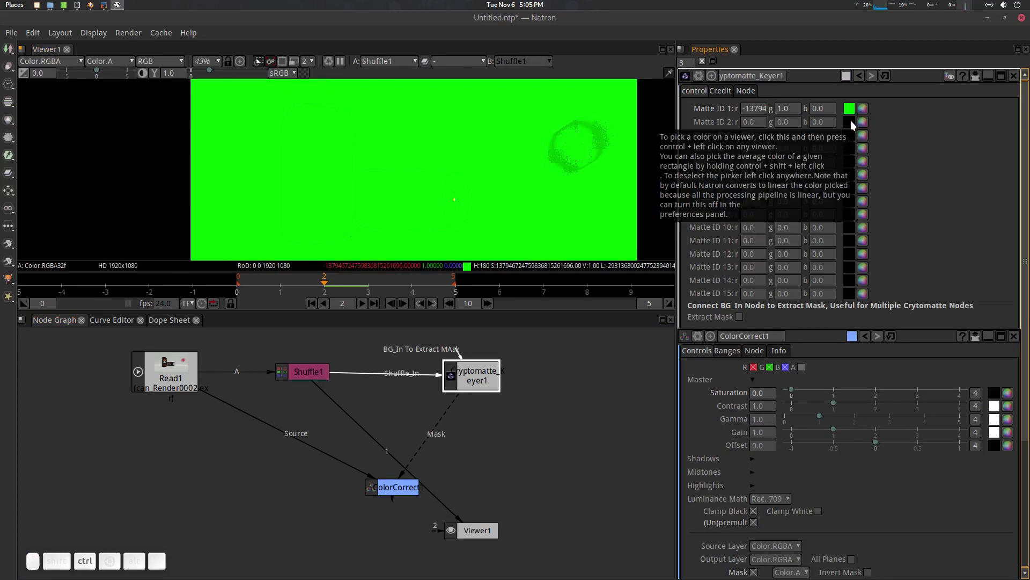
{"action": "left_click", "coordinate": [850, 122]}
{"action": "left_click", "coordinate": [329, 154], "text": "ctrl"}
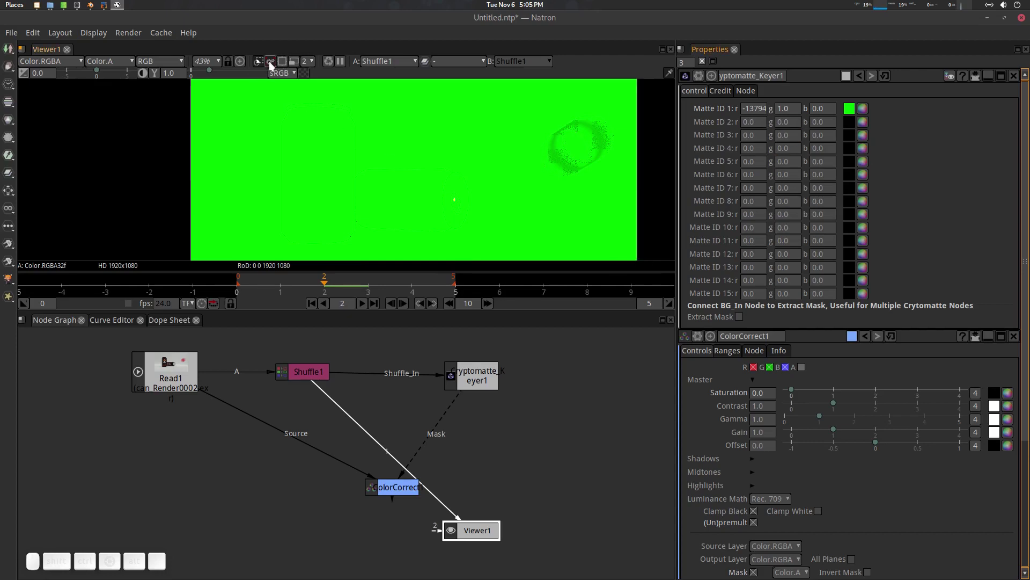
{"action": "left_click", "coordinate": [849, 122]}
{"action": "key", "text": "ctrl"}
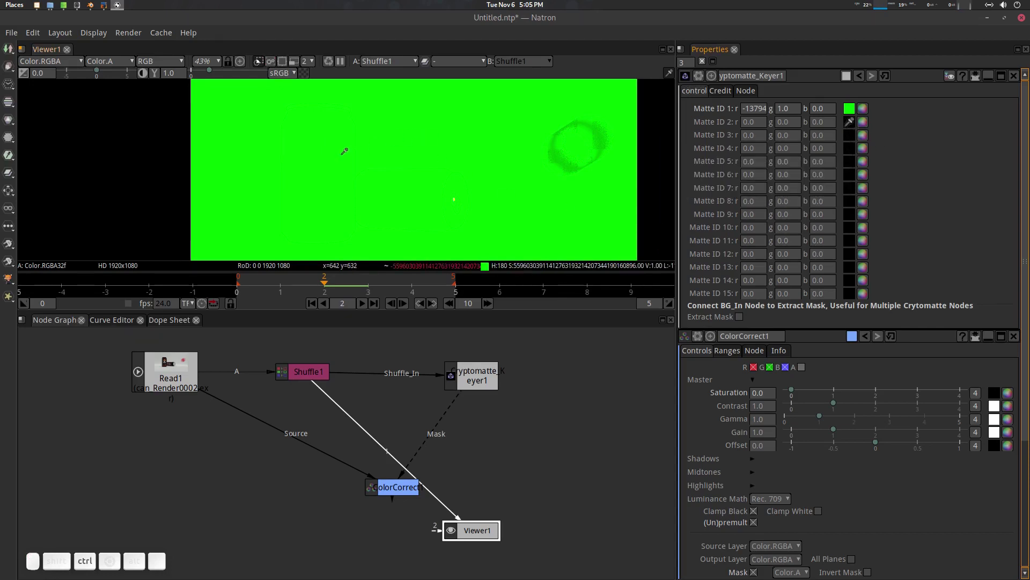
{"action": "left_click", "coordinate": [345, 152], "text": "ctrl"}
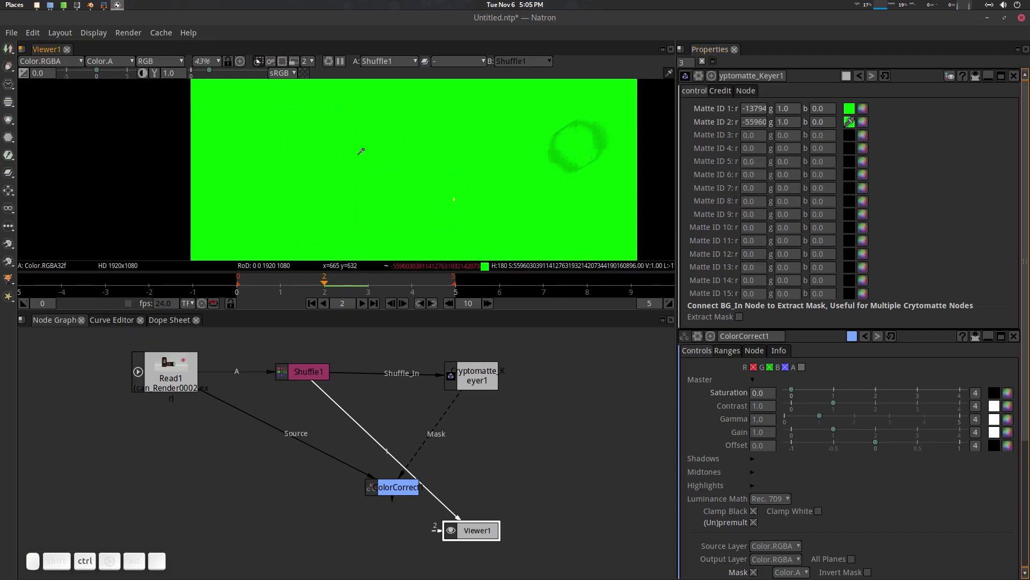
{"action": "scroll", "coordinate": [375, 152], "scroll_direction": "down", "scroll_amount": 2}
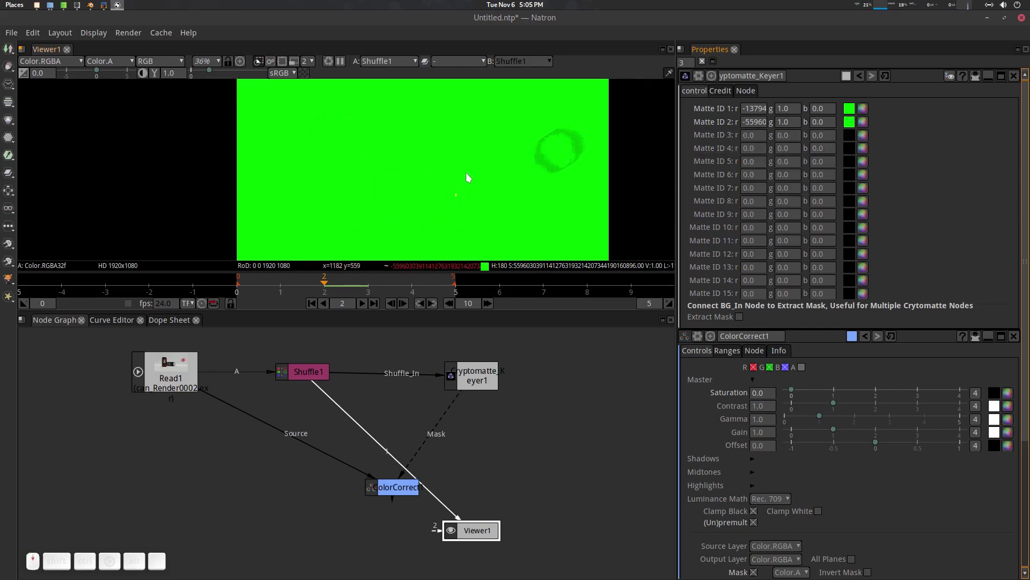
- Check the Cryptomatte keyer's combined matte, and show ColorCorrect1's output in Viewer1
{"action": "left_click", "coordinate": [477, 380]}
{"action": "key", "text": "1"}
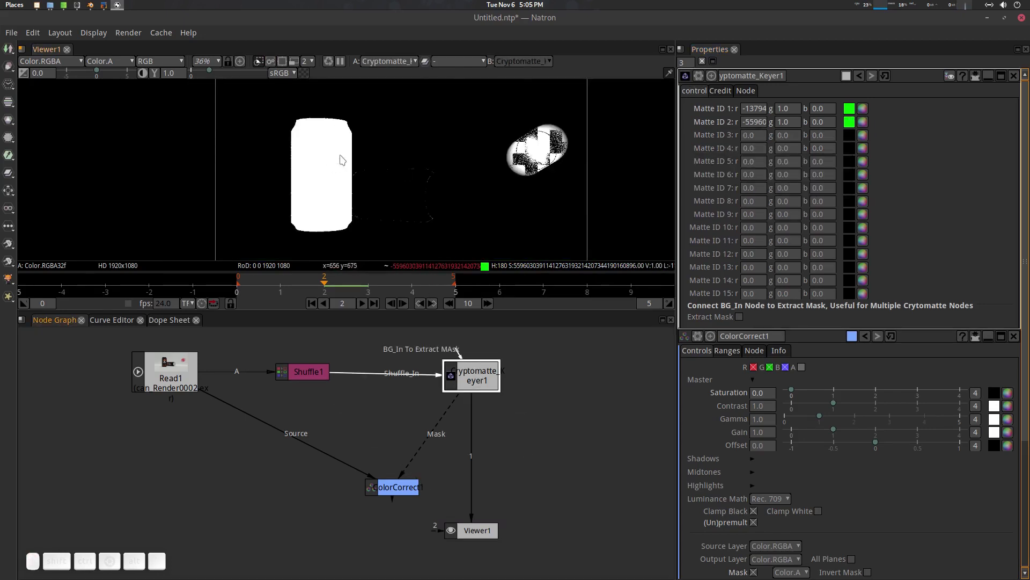
{"action": "left_click", "coordinate": [400, 486]}
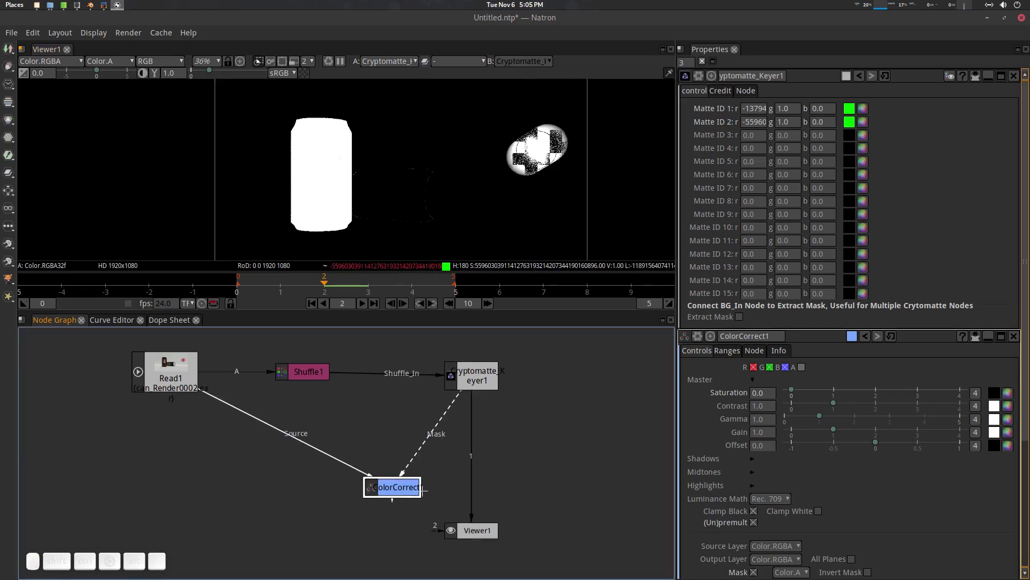
{"action": "key", "text": "1"}
- Inspect the desaturated can and blurred ball up close, and switch Viewer1 to full-frame rendering
{"action": "scroll", "coordinate": [444, 199], "scroll_direction": "down", "scroll_amount": 2}
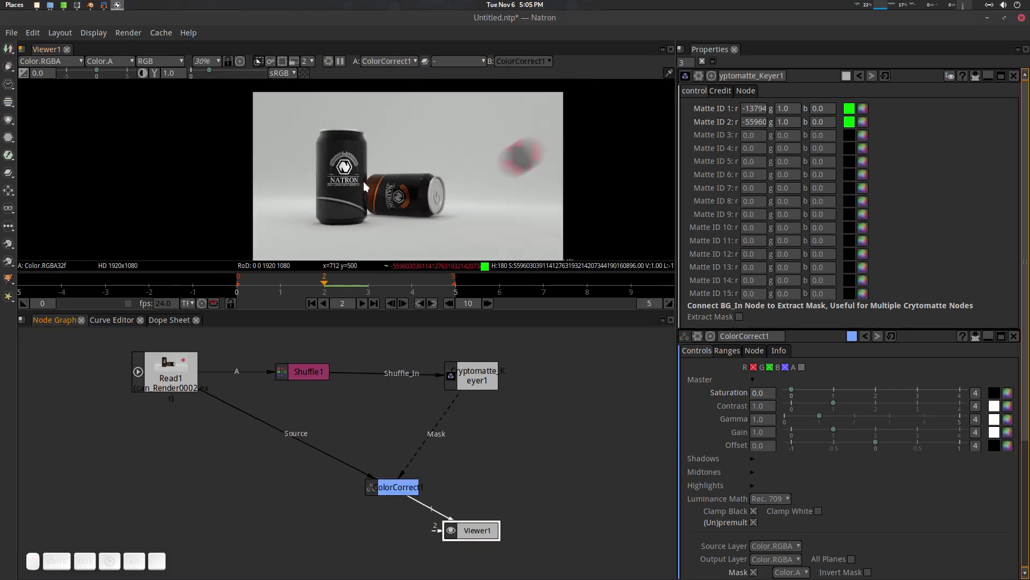
{"action": "scroll", "coordinate": [542, 151], "scroll_direction": "up", "scroll_amount": 7}
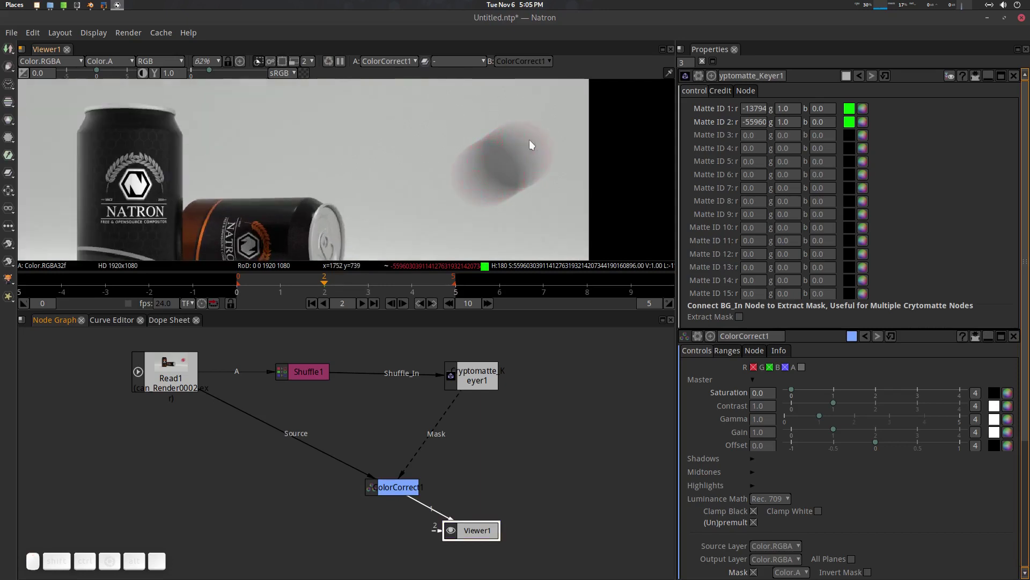
{"action": "scroll", "coordinate": [533, 161], "scroll_direction": "down", "scroll_amount": 2}
{"action": "scroll", "coordinate": [513, 188], "scroll_direction": "up", "scroll_amount": 2}
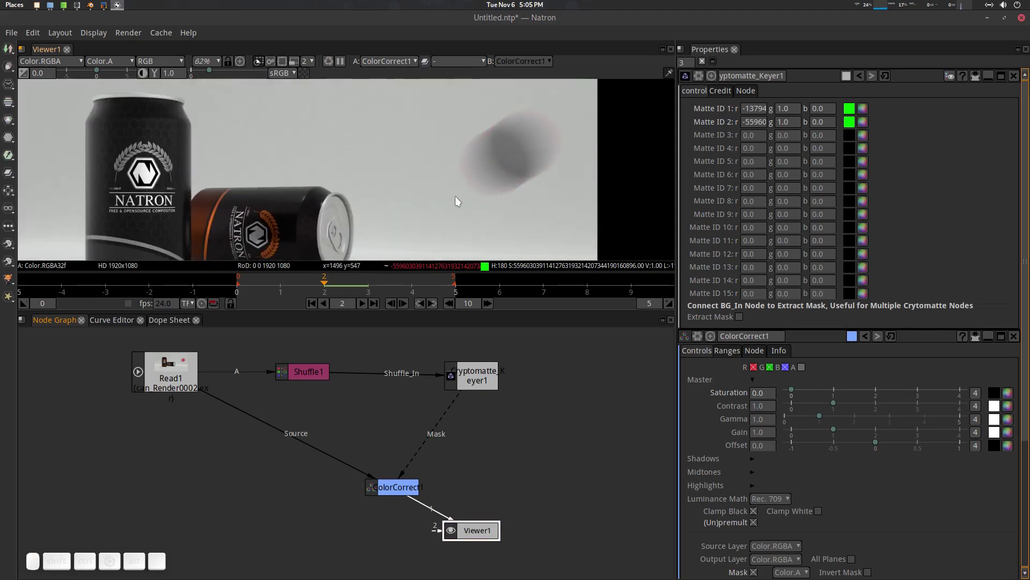
{"action": "left_click_drag", "start_coordinate": [455, 196], "coordinate": [516, 169]}
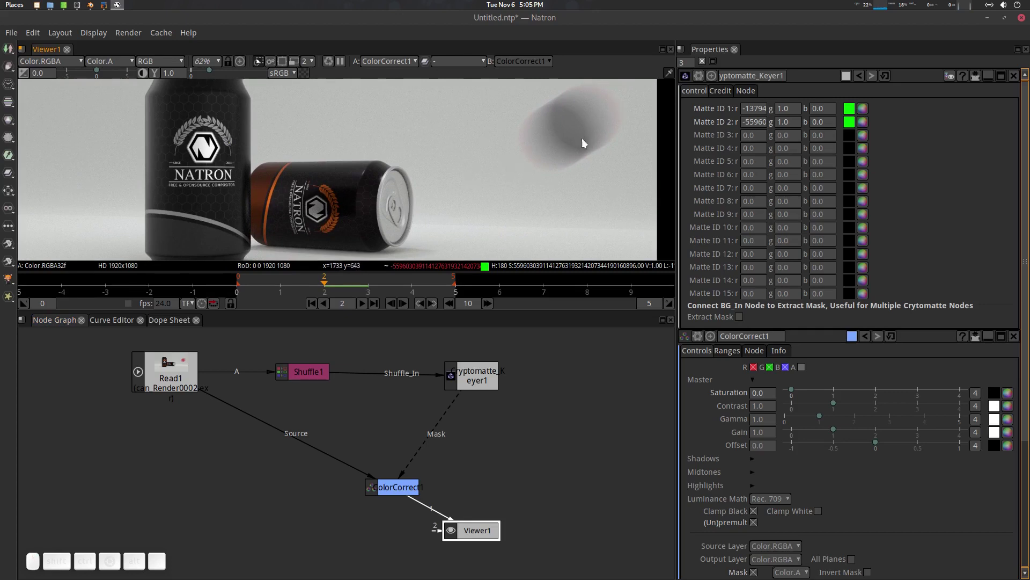
{"action": "scroll", "coordinate": [539, 156], "scroll_direction": "down", "scroll_amount": 7}
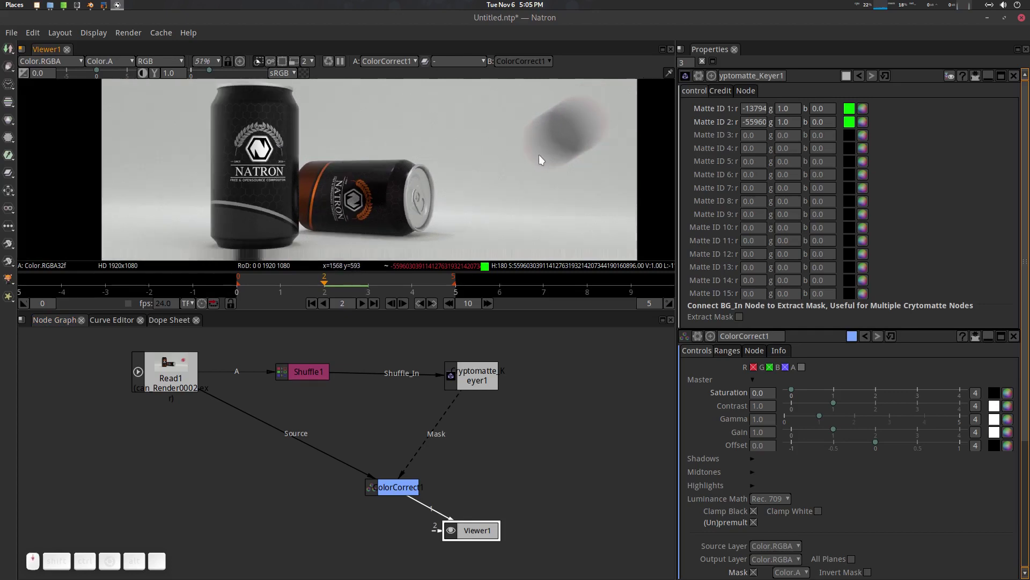
{"action": "left_click_drag", "start_coordinate": [492, 182], "coordinate": [489, 185]}
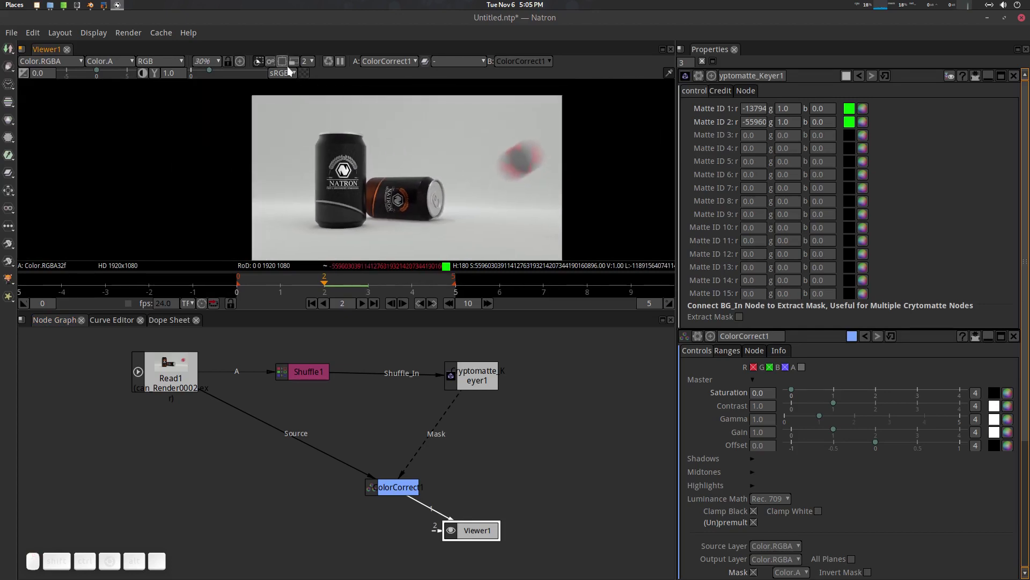
{"action": "left_click", "coordinate": [270, 61]}
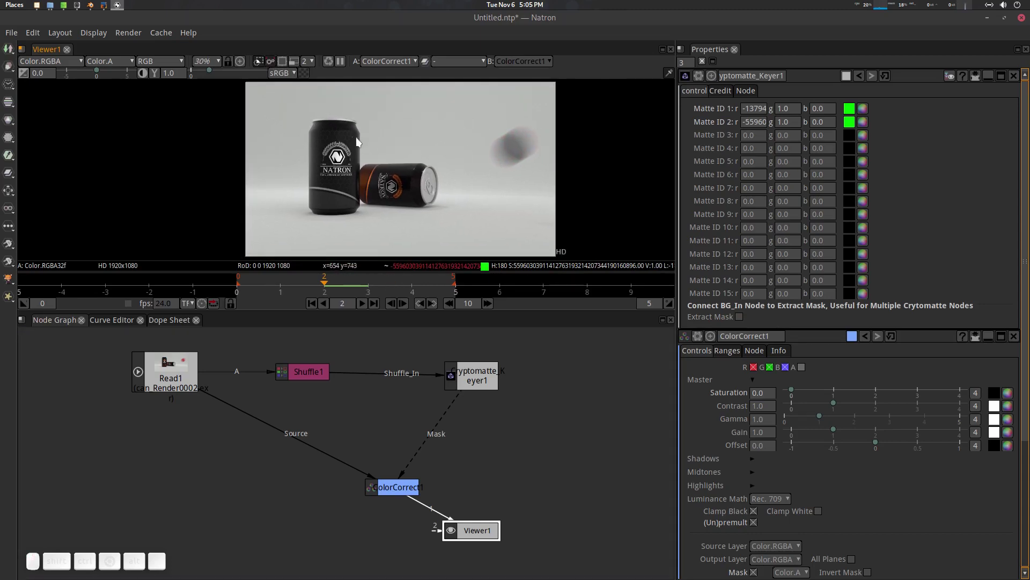
- Set ColorCorrect1's master contrast to 1 and its saturation to 0.580
{"action": "left_click", "coordinate": [409, 487]}
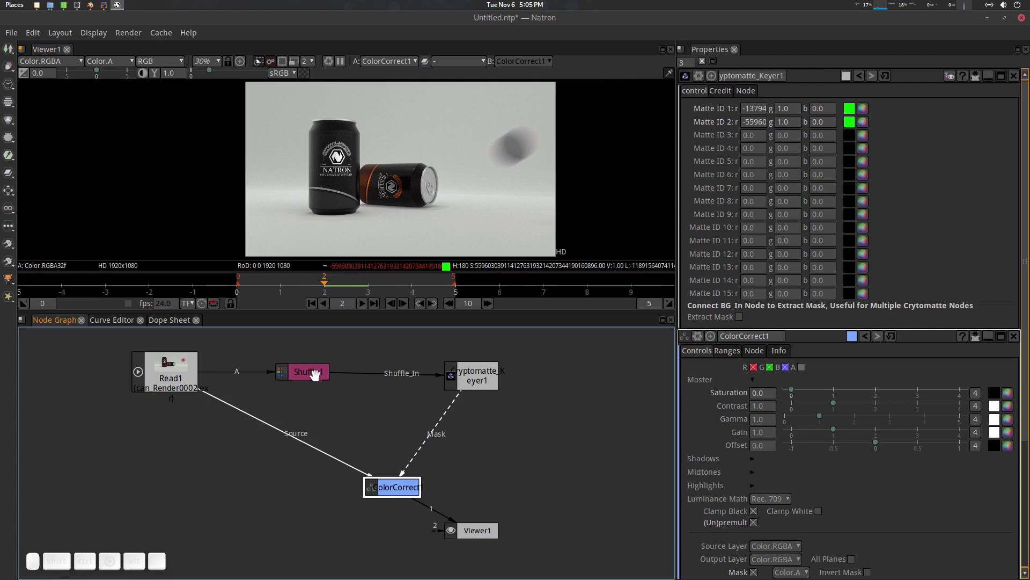
{"action": "double_click", "coordinate": [410, 488]}
{"action": "left_click_drag", "start_coordinate": [803, 127], "coordinate": [858, 144]}
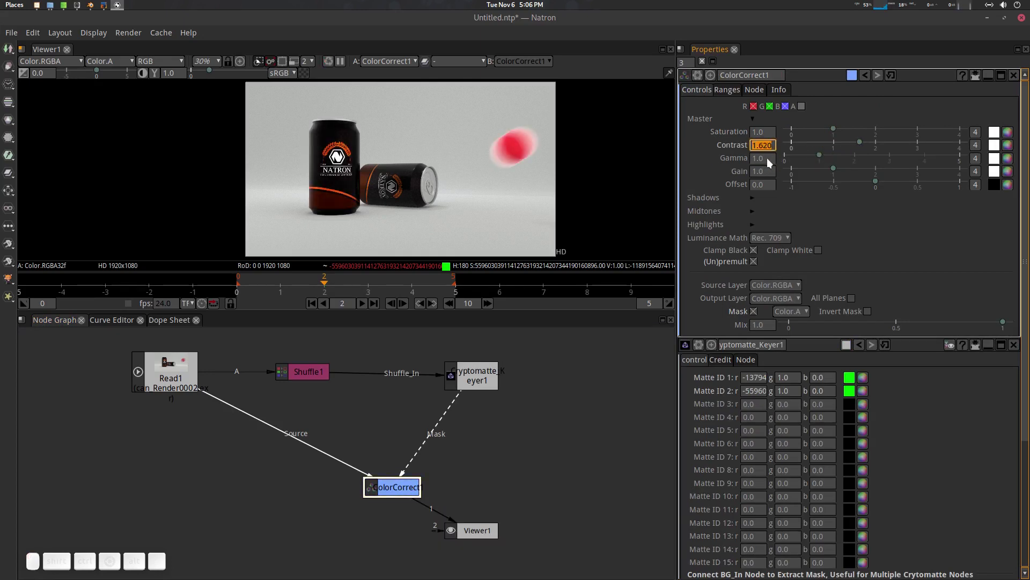
{"action": "type", "text": "1"}
{"action": "key", "text": "Return"}
{"action": "mouse_move", "coordinate": [831, 132]}
{"action": "left_mouse_down"}
{"action": "mouse_move", "coordinate": [789, 134]}
{"action": "mouse_move", "coordinate": [813, 133]}
{"action": "left_mouse_up"}
{"action": "left_click", "coordinate": [454, 438]}
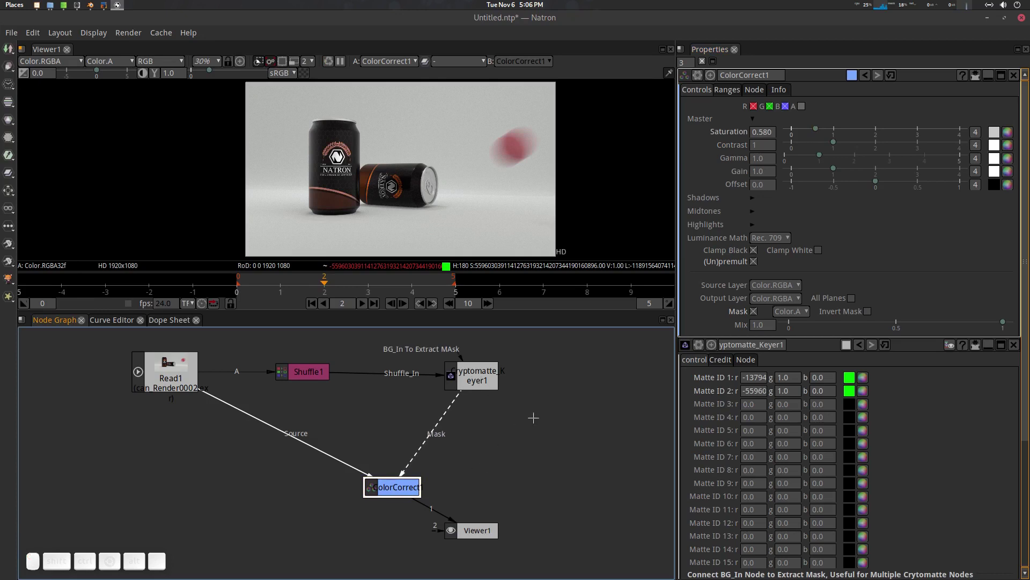
- Disconnect the Mask and Source inputs of ColorCorrect1 and show the Cryptomatte keyer's output in Viewer1
{"action": "left_click_drag", "start_coordinate": [527, 415], "coordinate": [520, 417]}
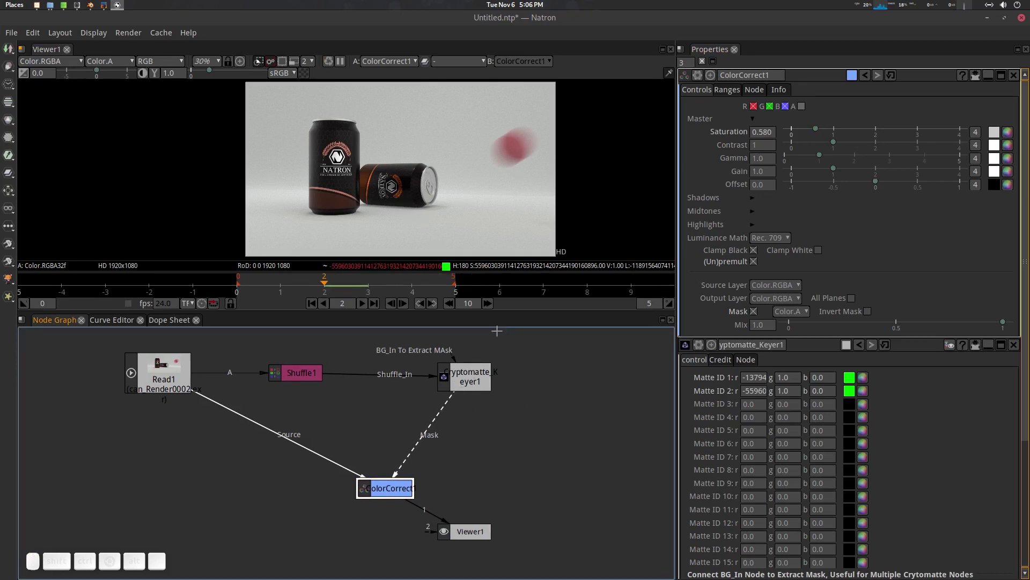
{"action": "left_click", "coordinate": [471, 377]}
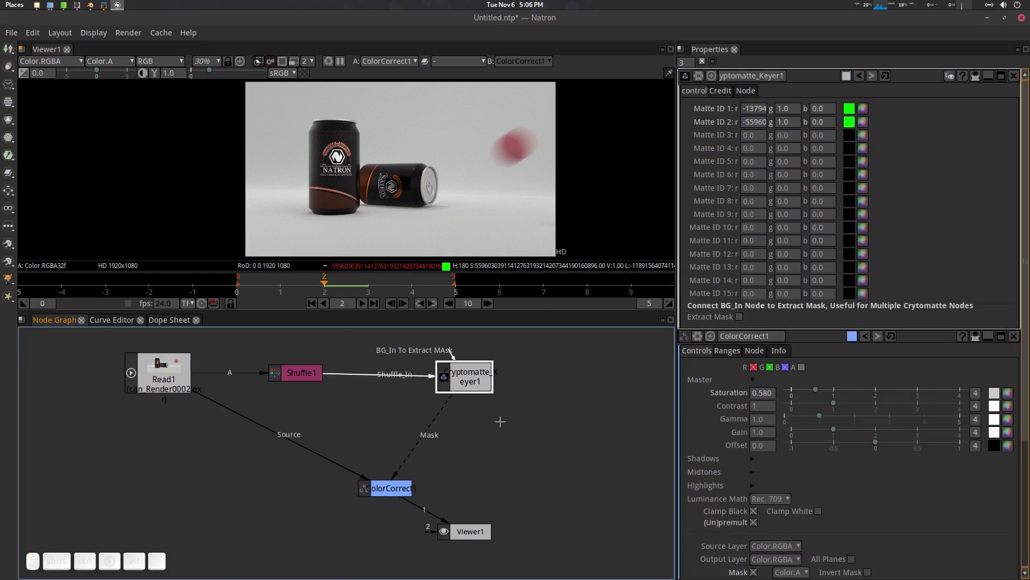
{"action": "left_click_drag", "start_coordinate": [499, 421], "coordinate": [459, 451]}
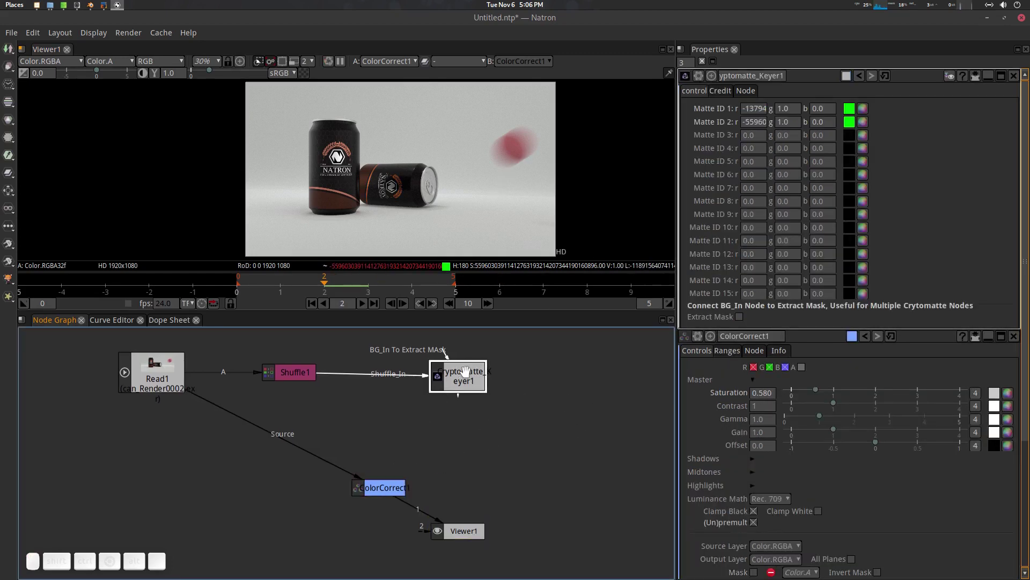
{"action": "left_click", "coordinate": [390, 486]}
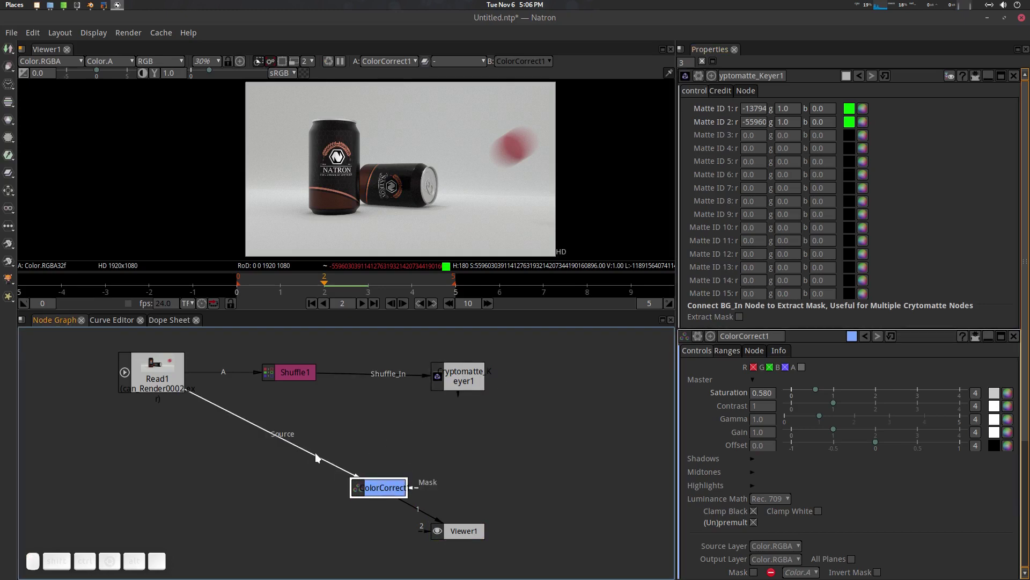
{"action": "left_click_drag", "start_coordinate": [314, 455], "coordinate": [255, 445]}
{"action": "left_click", "coordinate": [460, 376]}
{"action": "key", "text": "1"}
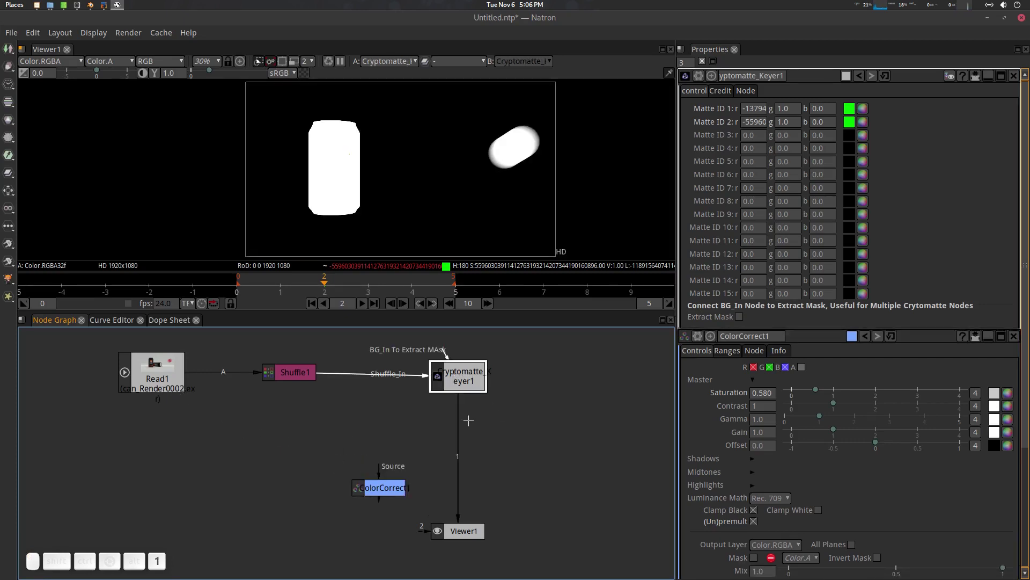
- Connect the Cryptomatte keyer's BG_In To Extract Mask input to Read1
{"action": "left_click_drag", "start_coordinate": [479, 415], "coordinate": [486, 443]}
{"action": "scroll", "coordinate": [463, 407], "scroll_direction": "up", "scroll_amount": 3}
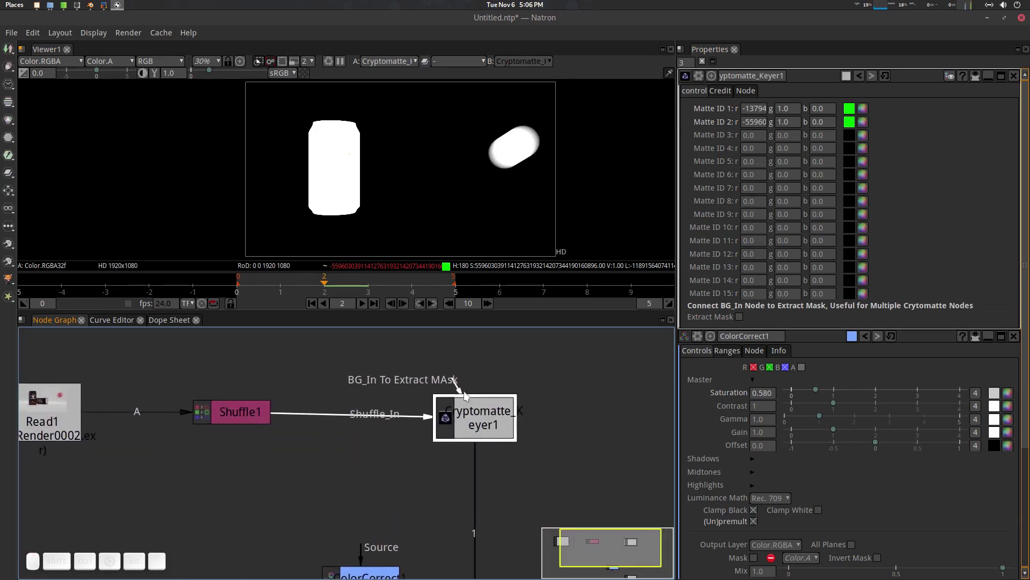
{"action": "left_click_drag", "start_coordinate": [455, 381], "coordinate": [598, 346]}
{"action": "mouse_move", "coordinate": [555, 367]}
{"action": "left_mouse_down"}
{"action": "mouse_move", "coordinate": [555, 356]}
{"action": "mouse_move", "coordinate": [545, 362]}
{"action": "mouse_move", "coordinate": [583, 368]}
{"action": "mouse_move", "coordinate": [556, 385]}
{"action": "left_mouse_up"}
{"action": "left_click_drag", "start_coordinate": [455, 384], "coordinate": [63, 395]}
- Route the BG_In connection through a dot above the Cryptomatte keyer and line Shuffle1 up between Read1 and the keyer
{"action": "left_click_drag", "start_coordinate": [247, 413], "coordinate": [238, 459]}
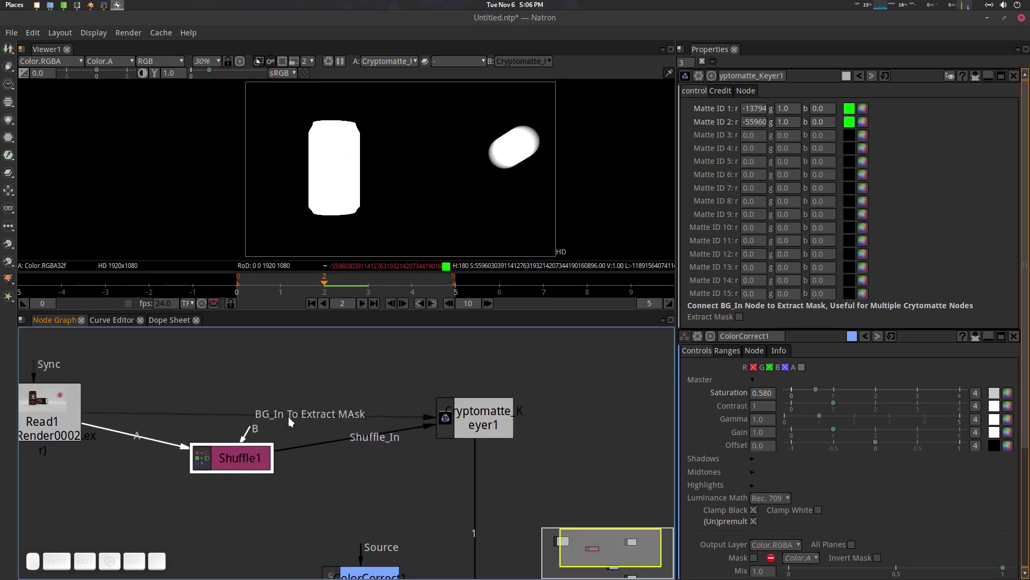
{"action": "left_click_drag", "start_coordinate": [260, 414], "coordinate": [470, 359]}
{"action": "left_click_drag", "start_coordinate": [232, 457], "coordinate": [260, 416]}
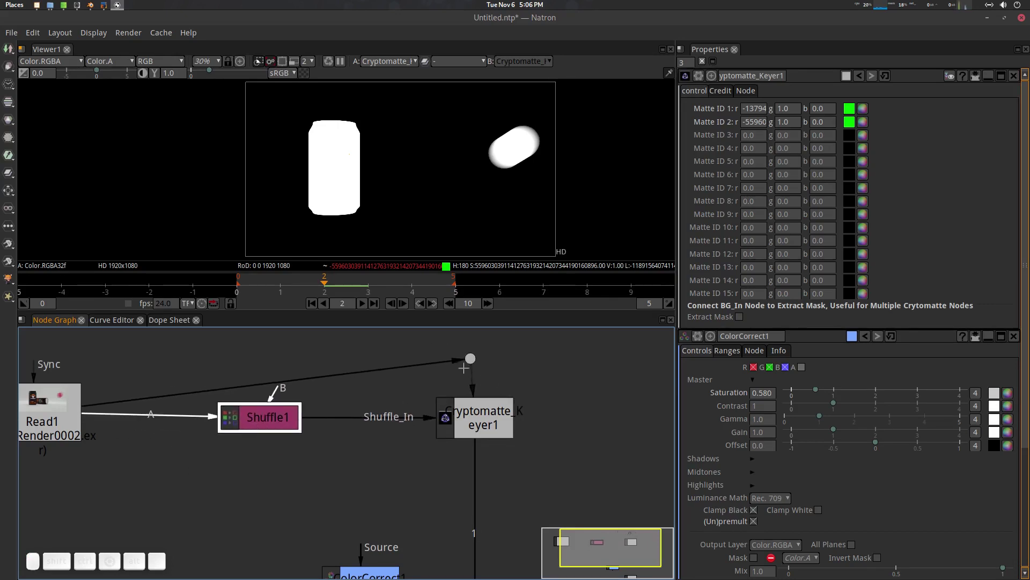
- Enable Extract Mask on the Cryptomatte keyer
{"action": "left_click_drag", "start_coordinate": [521, 394], "coordinate": [526, 390]}
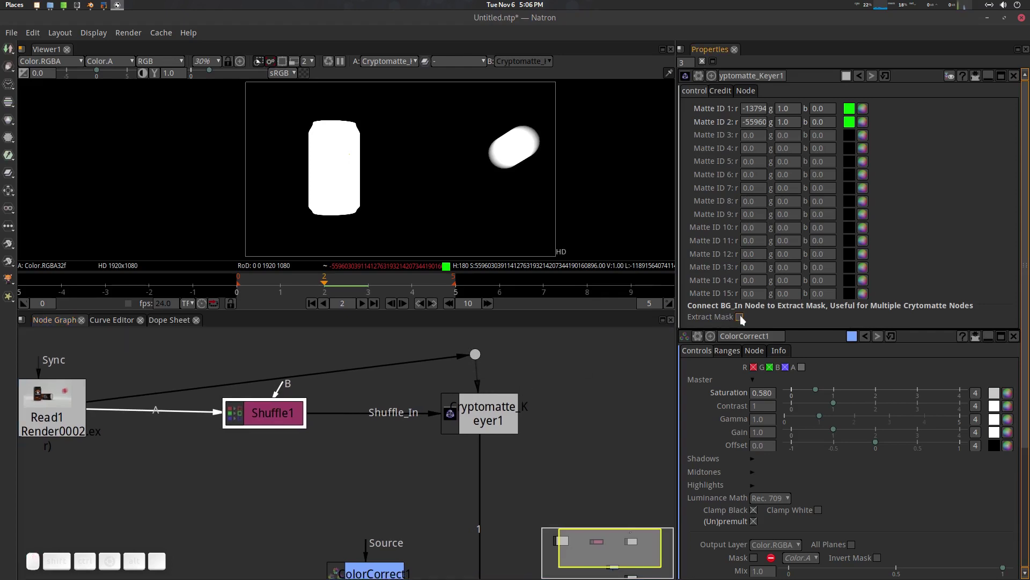
{"action": "left_click", "coordinate": [740, 317]}
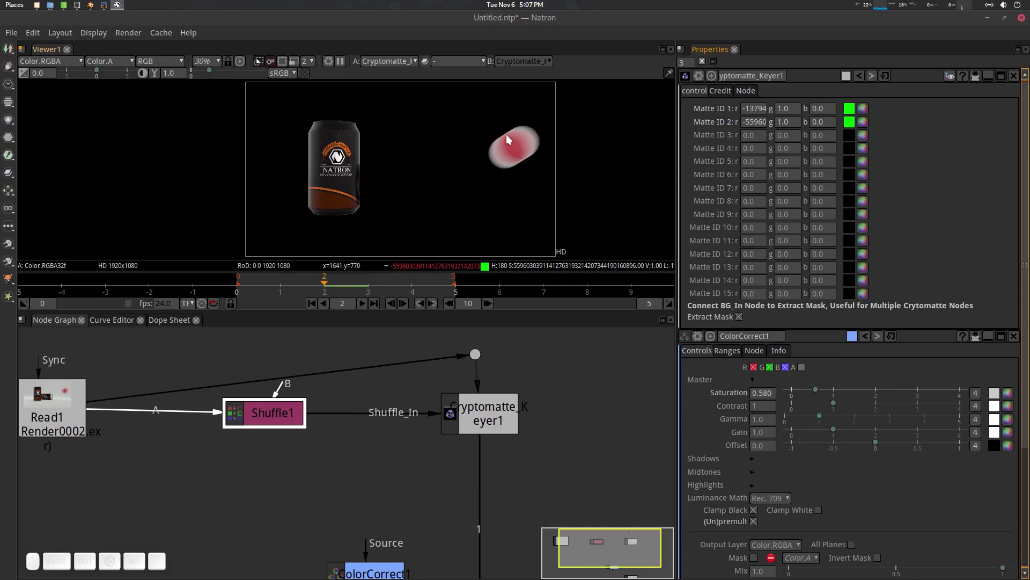
{"action": "scroll", "coordinate": [448, 174], "scroll_direction": "down", "scroll_amount": 1}
{"action": "scroll", "coordinate": [497, 416], "scroll_direction": "down", "scroll_amount": 5}
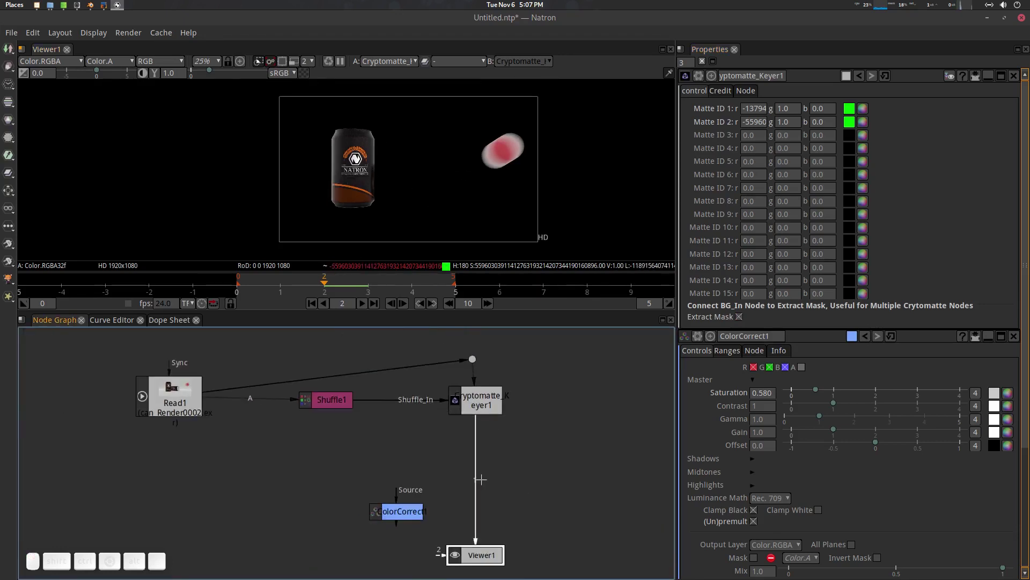
- Insert ColorCorrect1 into the connection between the Cryptomatte keyer and Viewer1, and move Viewer1 farther from it
{"action": "left_click_drag", "start_coordinate": [386, 510], "coordinate": [495, 451]}
{"action": "left_click_drag", "start_coordinate": [490, 514], "coordinate": [525, 546]}
{"action": "left_click", "coordinate": [365, 487]}
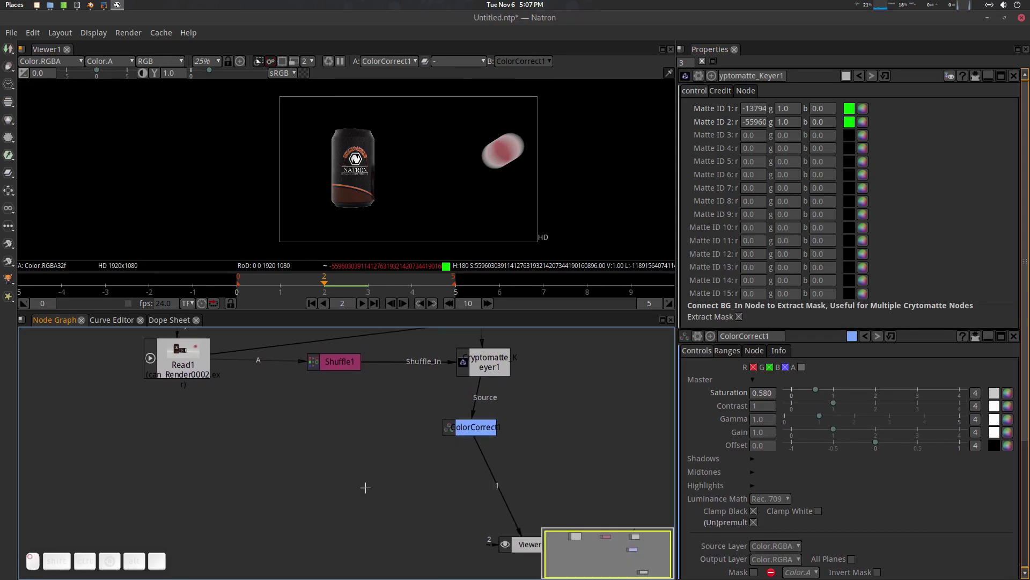
- Add a Merge node with Read1 as input B and ColorCorrect1 as input A, and show it in Viewer1
{"action": "left_click_drag", "start_coordinate": [362, 491], "coordinate": [341, 496]}
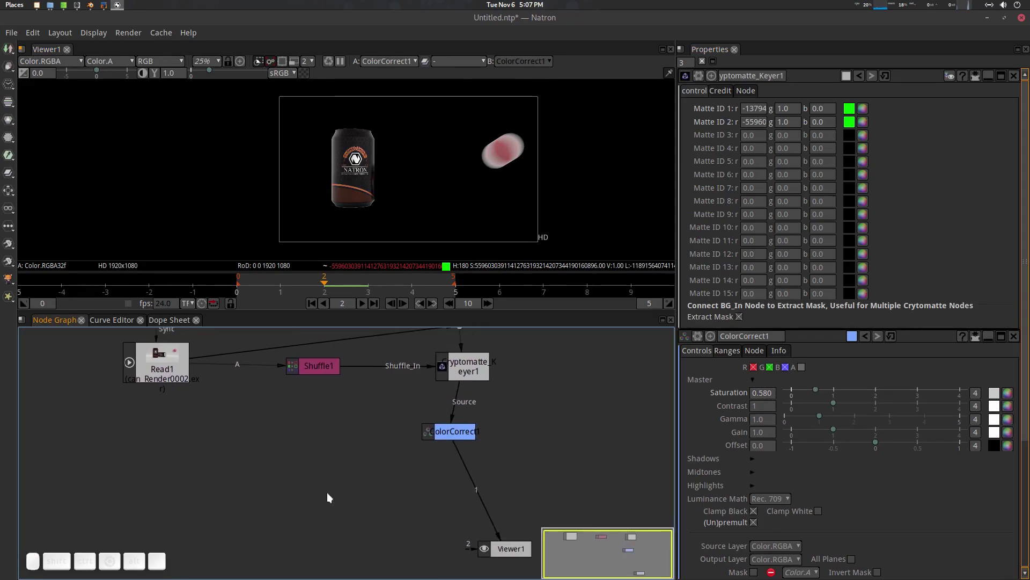
{"action": "key", "text": "m"}
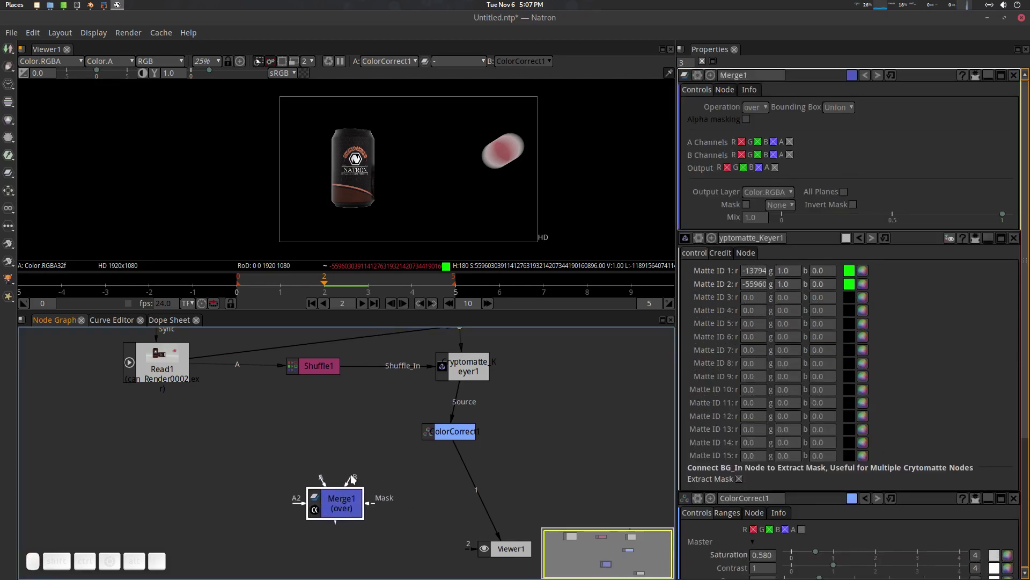
{"action": "left_click_drag", "start_coordinate": [353, 479], "coordinate": [168, 379]}
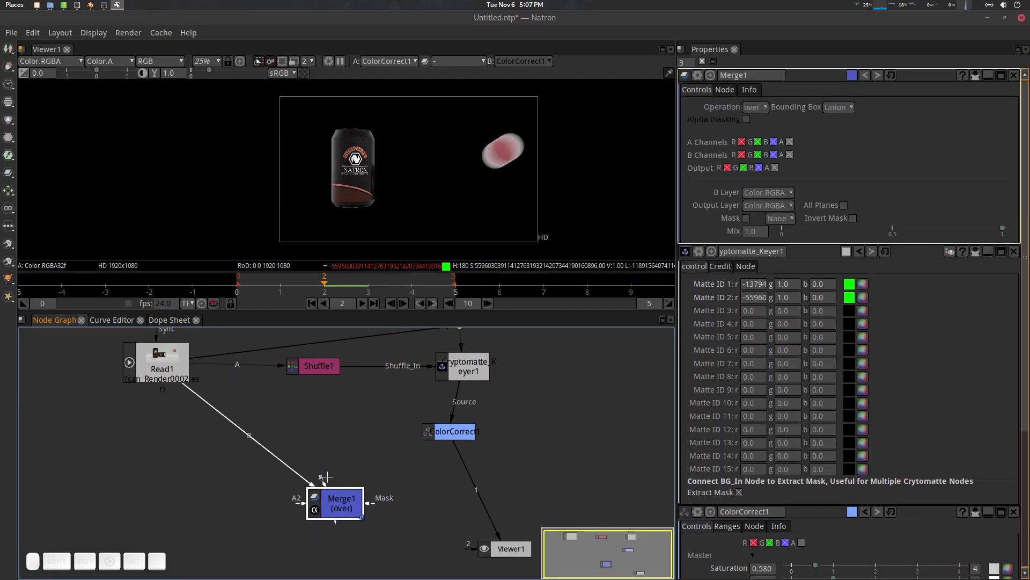
{"action": "left_click_drag", "start_coordinate": [444, 446], "coordinate": [448, 435]}
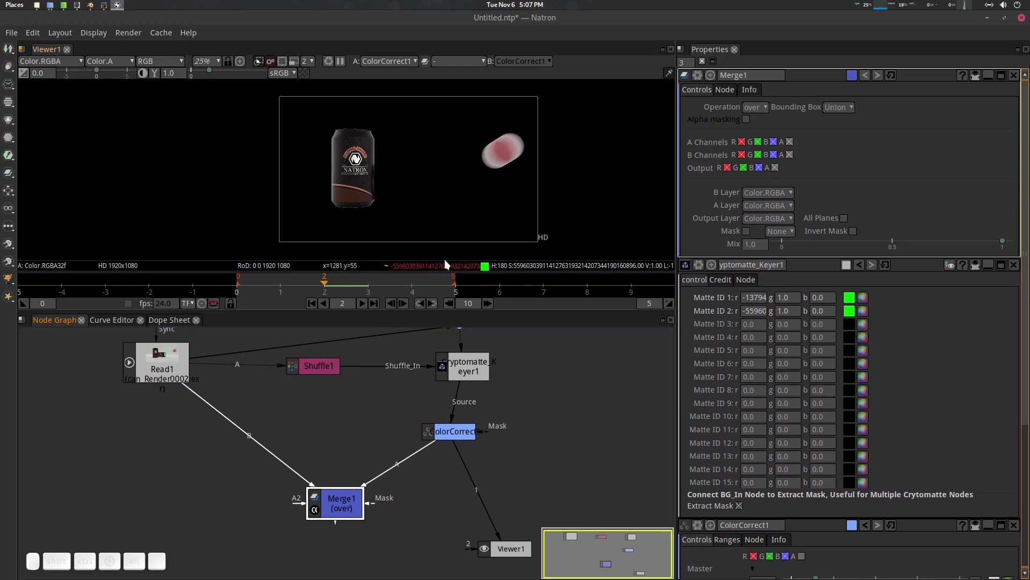
{"action": "key", "text": "1"}
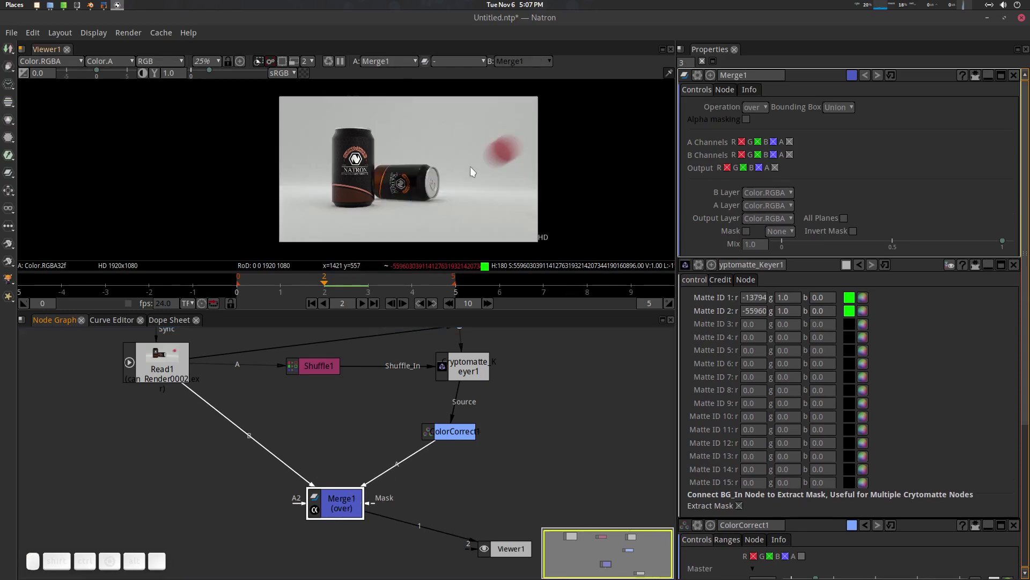
- Set ColorCorrect1's master saturation to 0.0 and check the extracted objects in the merged image
{"action": "left_click_drag", "start_coordinate": [482, 388], "coordinate": [476, 411]}
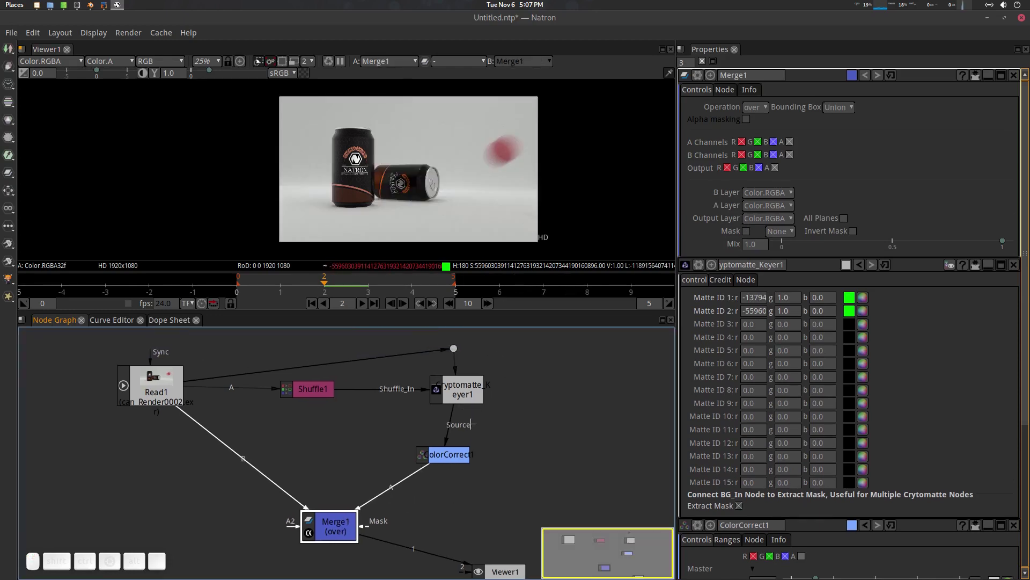
{"action": "left_click", "coordinate": [454, 454]}
{"action": "left_click_drag", "start_coordinate": [815, 132], "coordinate": [791, 132]}
{"action": "left_click_drag", "start_coordinate": [522, 398], "coordinate": [529, 386]}
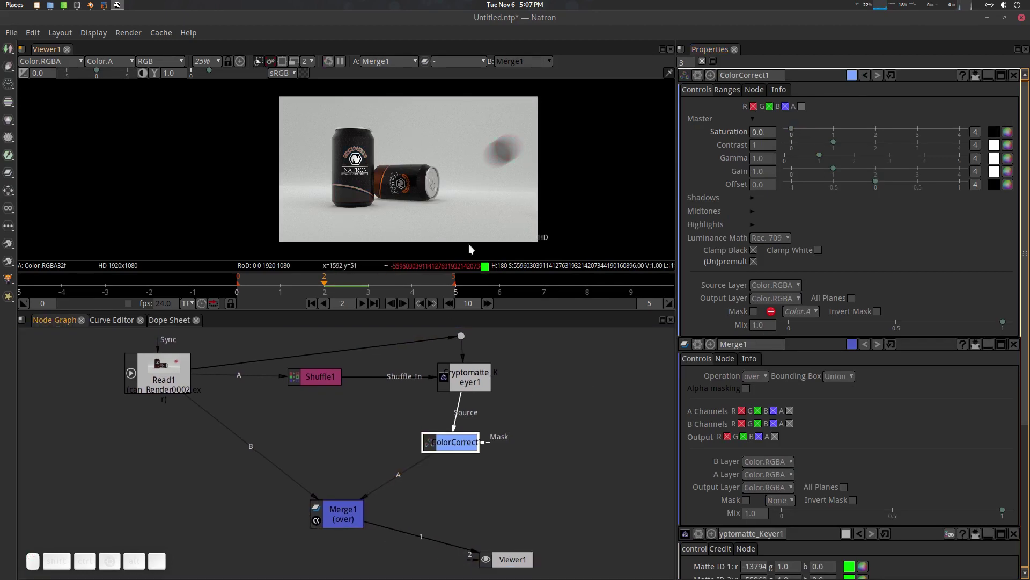
{"action": "scroll", "coordinate": [416, 244], "scroll_direction": "up", "scroll_amount": 5}
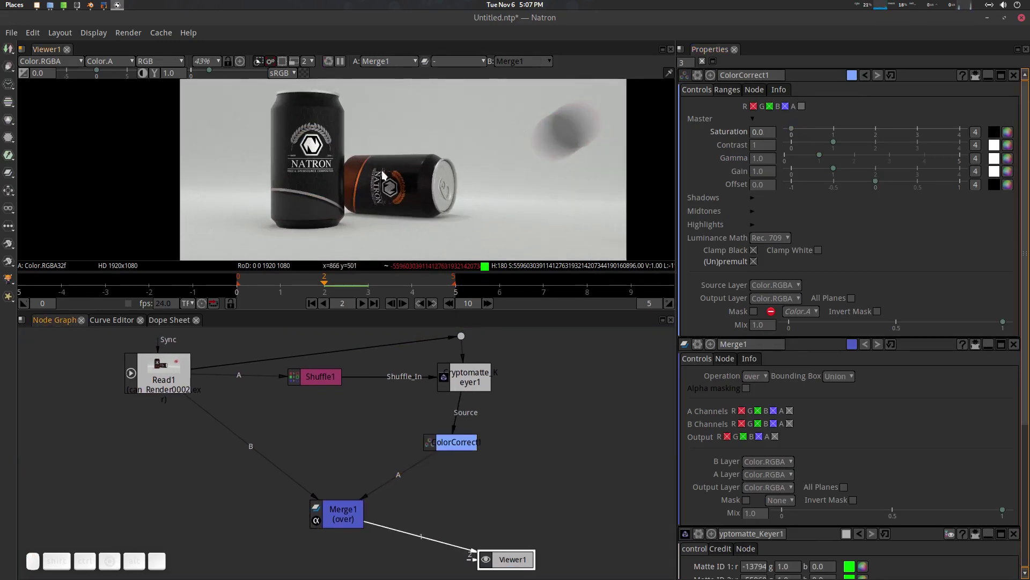
{"action": "scroll", "coordinate": [404, 196], "scroll_direction": "down", "scroll_amount": 5}
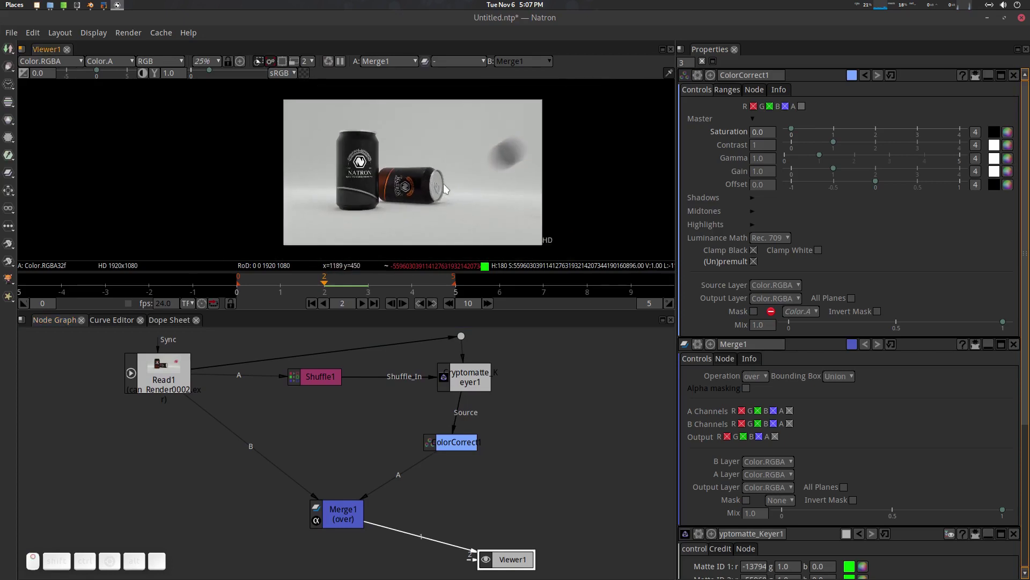
- Tidy the graph by moving Merge1 farther down, aligning ColorCorrect1 under its keyer and routing the BG_In line through a dot above Read1
{"action": "left_click_drag", "start_coordinate": [526, 418], "coordinate": [533, 357]}
{"action": "left_click_drag", "start_coordinate": [362, 452], "coordinate": [379, 563]}
{"action": "left_click_drag", "start_coordinate": [491, 422], "coordinate": [493, 500]}
{"action": "left_click_drag", "start_coordinate": [325, 395], "coordinate": [167, 349]}
{"action": "key", "text": "ctrl"}
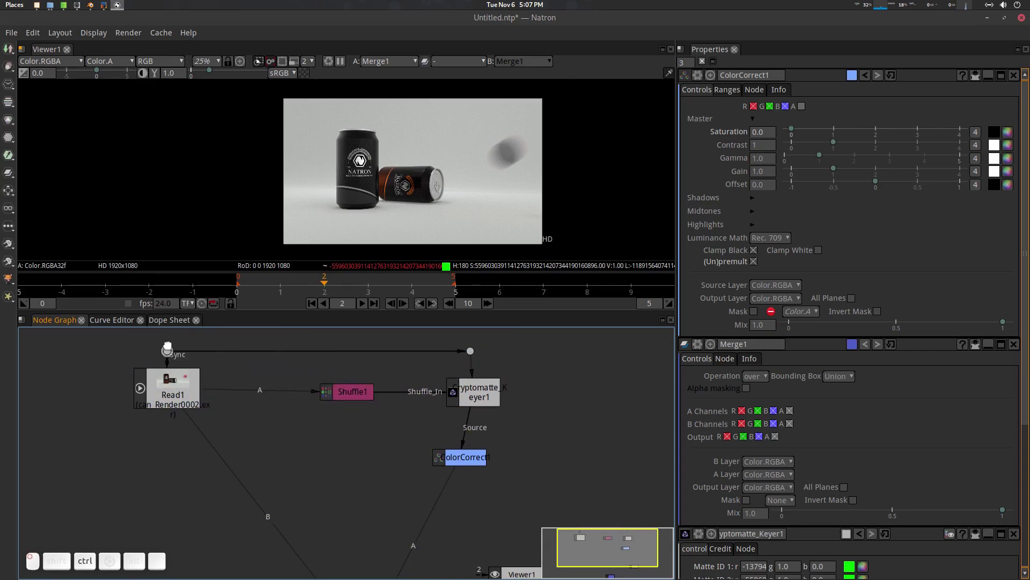
{"action": "scroll", "coordinate": [390, 403], "scroll_direction": "up", "scroll_amount": 2}
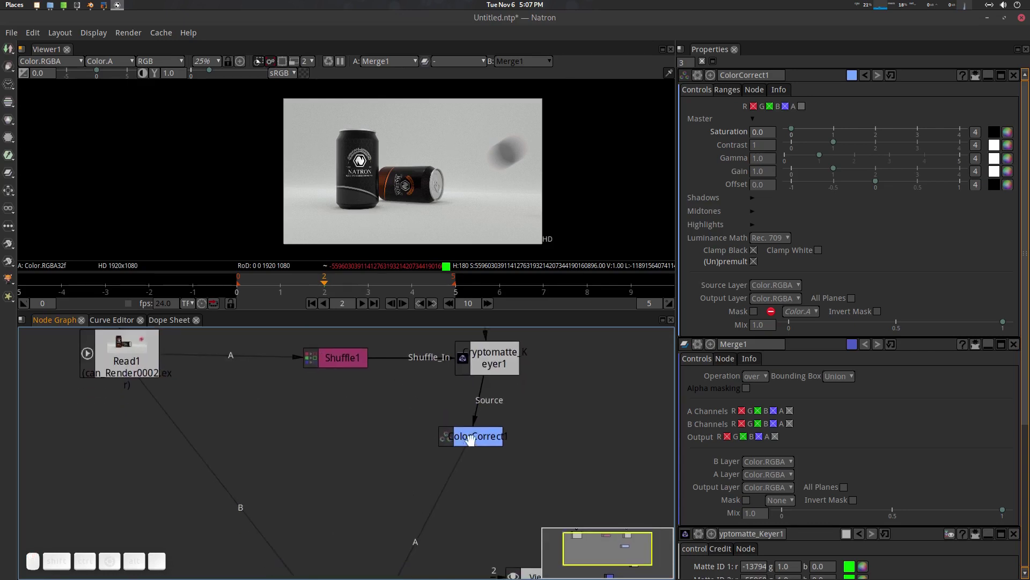
{"action": "left_click_drag", "start_coordinate": [470, 441], "coordinate": [478, 437]}
{"action": "left_click_drag", "start_coordinate": [379, 438], "coordinate": [385, 466]}
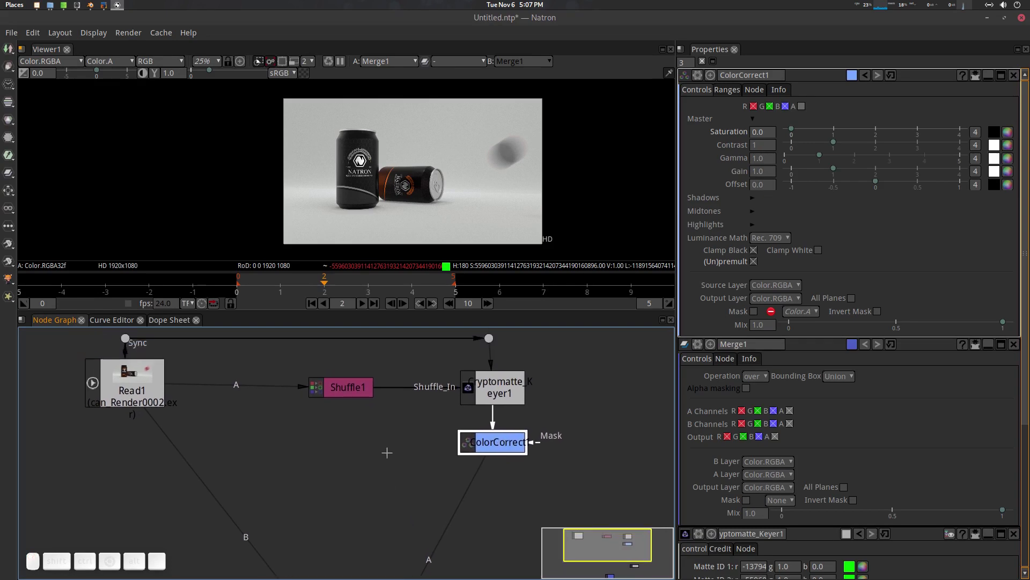
- Add a second Cryptomatte_Keyer beneath Shuffle1, with Shuffle1 feeding Shuffle_In and Read1 feeding BG_In To Extract Mask
{"action": "left_click", "coordinate": [387, 452]}
{"action": "key", "text": "Tab"}
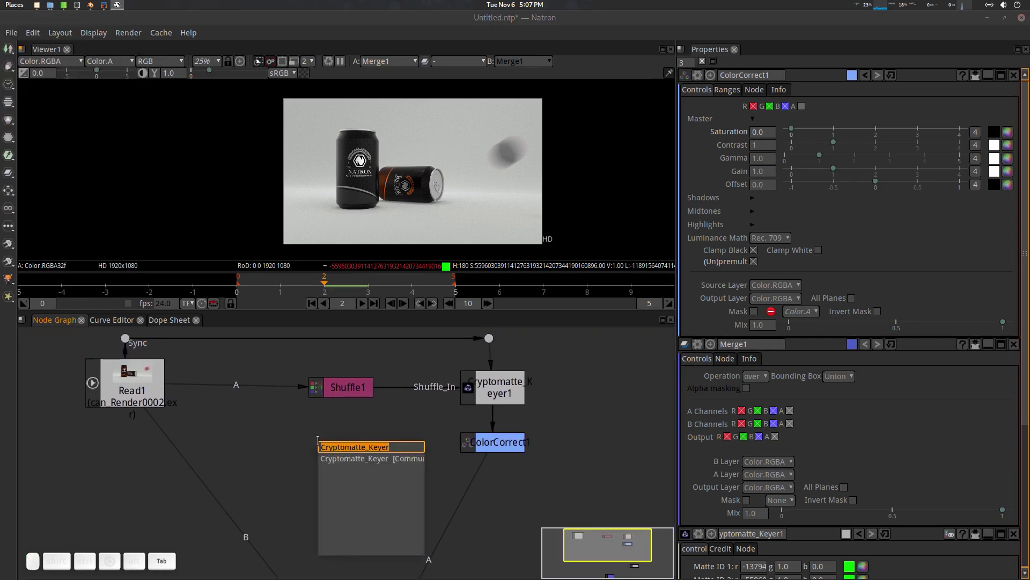
{"action": "key", "text": "Return"}
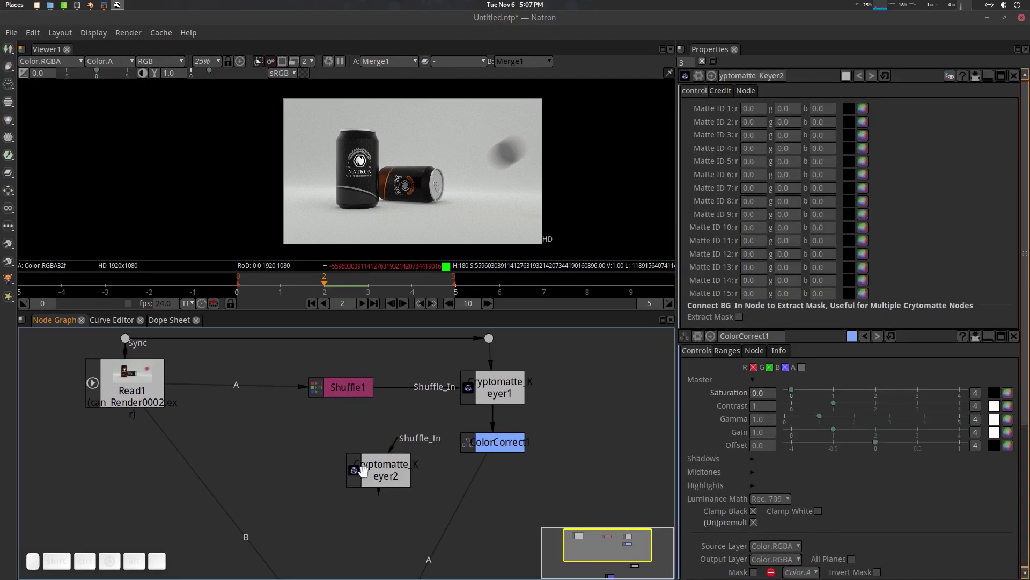
{"action": "left_click_drag", "start_coordinate": [371, 422], "coordinate": [347, 389]}
{"action": "left_click", "coordinate": [379, 465]}
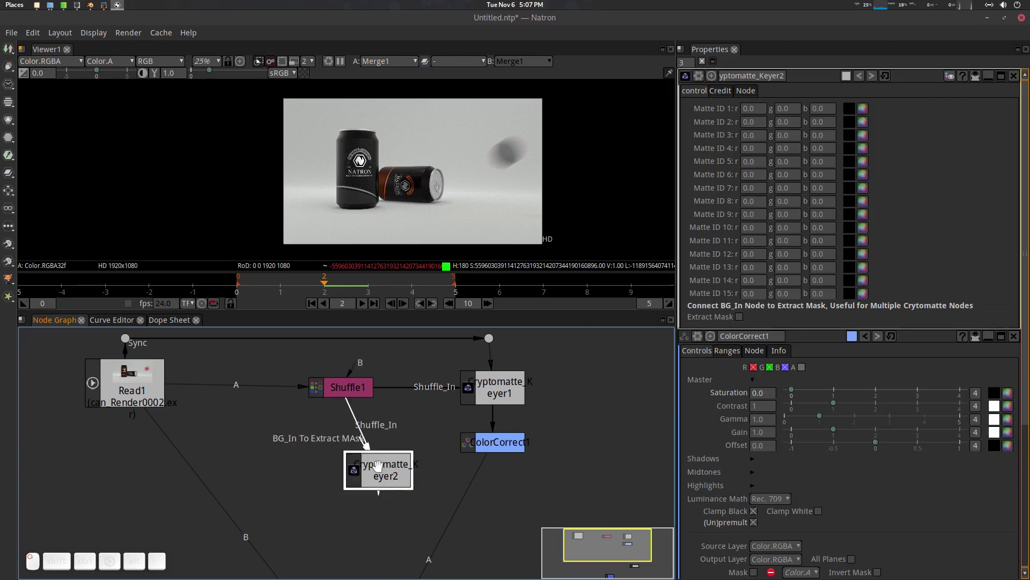
{"action": "left_click_drag", "start_coordinate": [360, 443], "coordinate": [166, 399]}
{"action": "left_click_drag", "start_coordinate": [378, 470], "coordinate": [328, 448]}
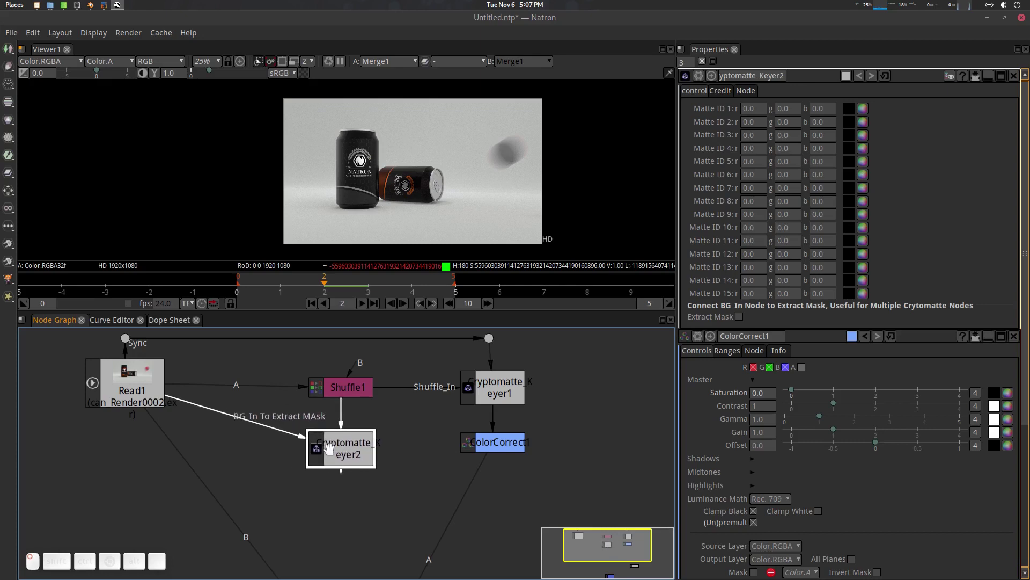
- Show Shuffle1 in Viewer1 and limit the open node properties to 1, keeping only Cryptomatte_Keyer2
{"action": "left_click", "coordinate": [358, 388]}
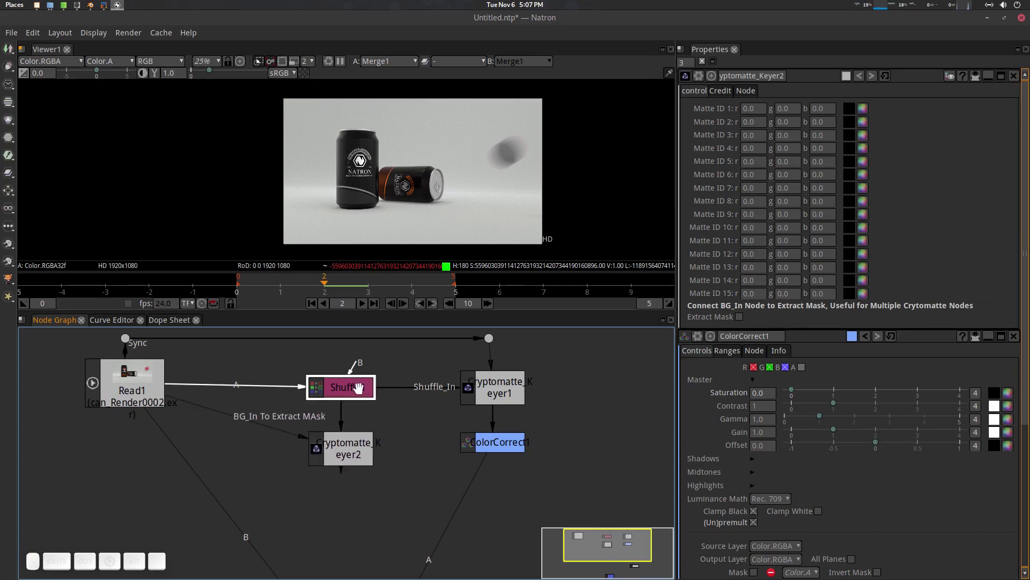
{"action": "key", "text": "1"}
{"action": "scroll", "coordinate": [437, 201], "scroll_direction": "up", "scroll_amount": 5}
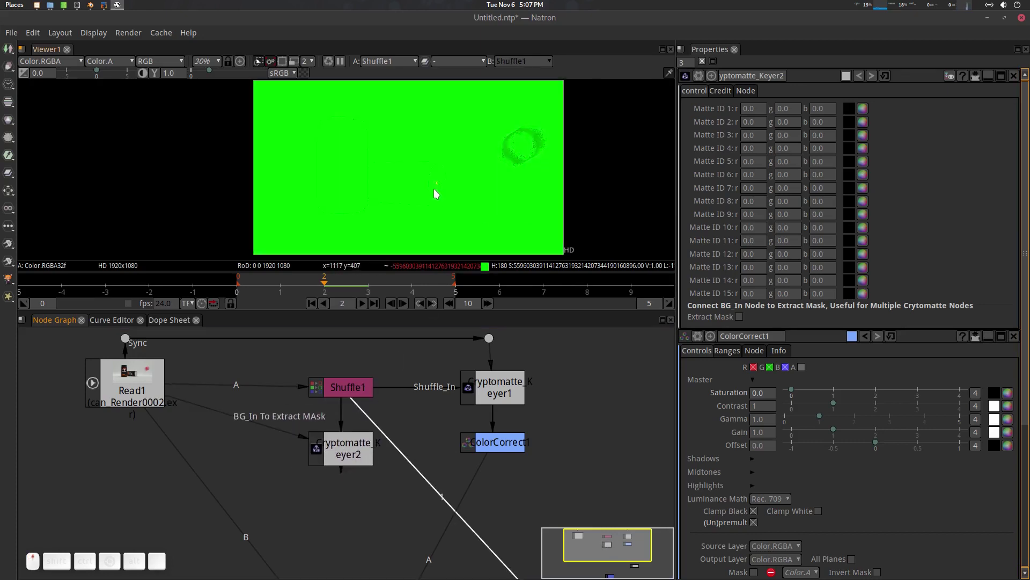
{"action": "left_click", "coordinate": [348, 452]}
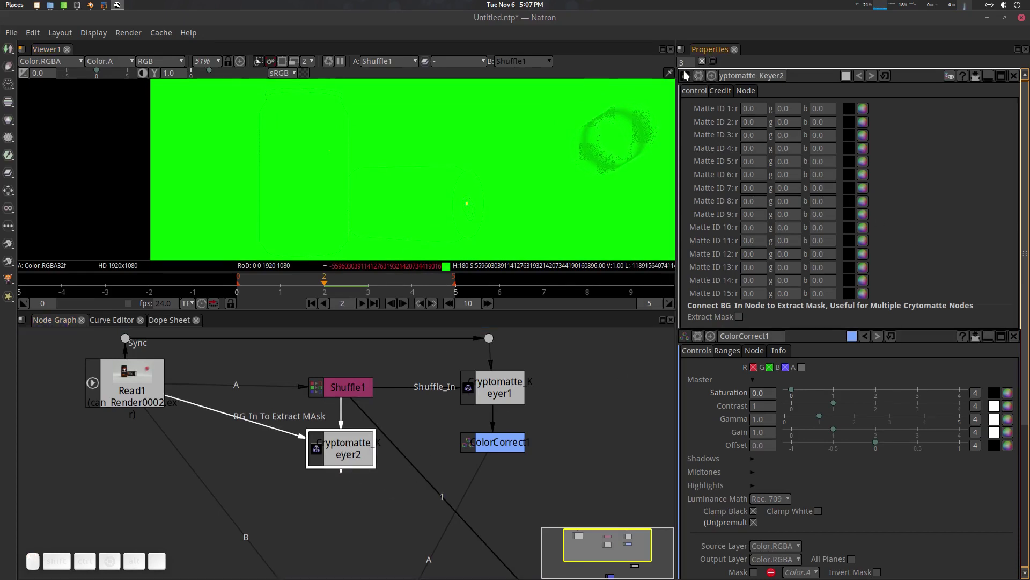
{"action": "type", "text": "1"}
{"action": "key", "text": "Return"}
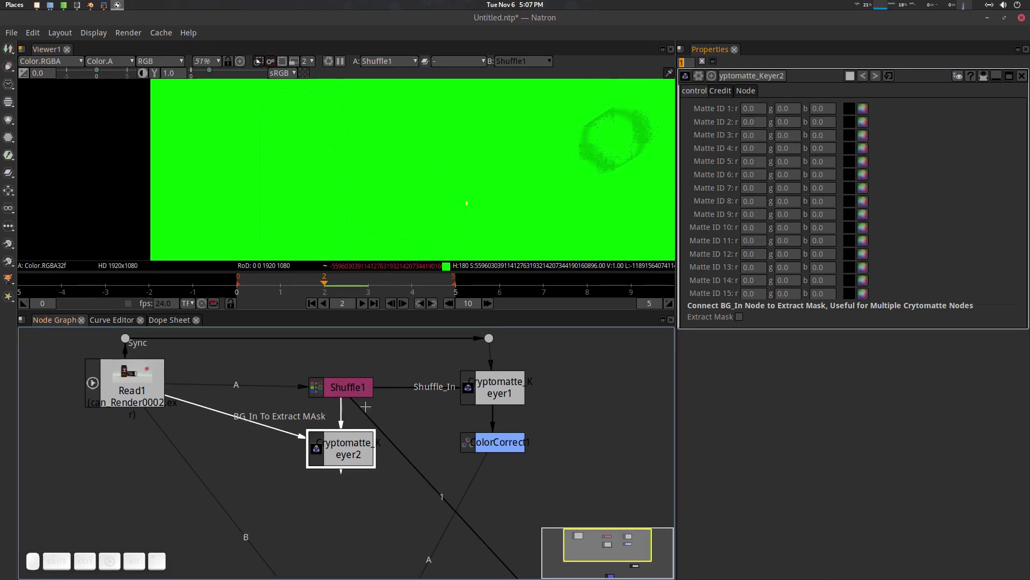
- Sample the lying can's body from the Shuffle1 image as Matte ID 1 of Cryptomatte_Keyer2
{"action": "key", "text": "ctrl"}
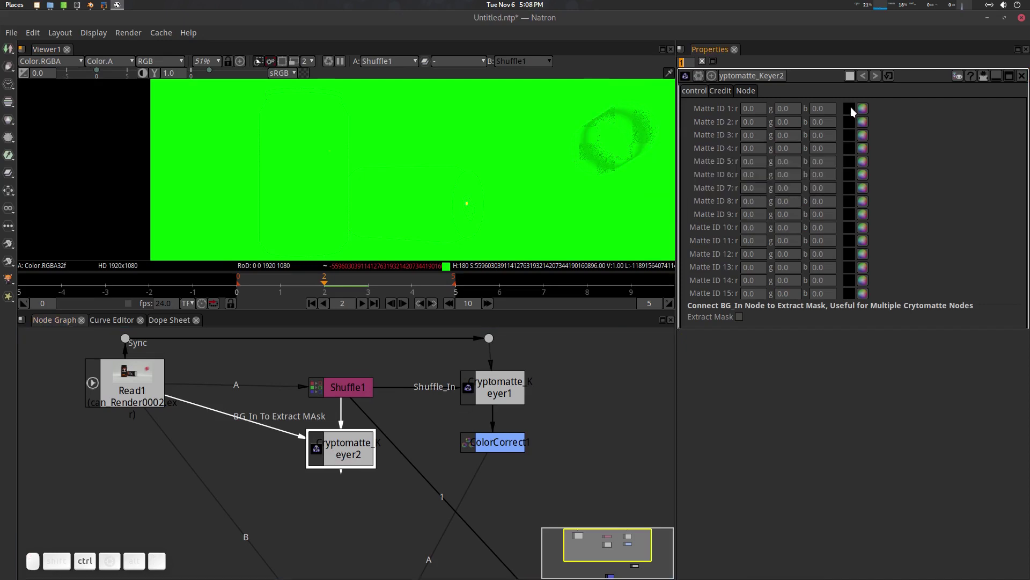
{"action": "left_click", "coordinate": [850, 109], "text": "ctrl"}
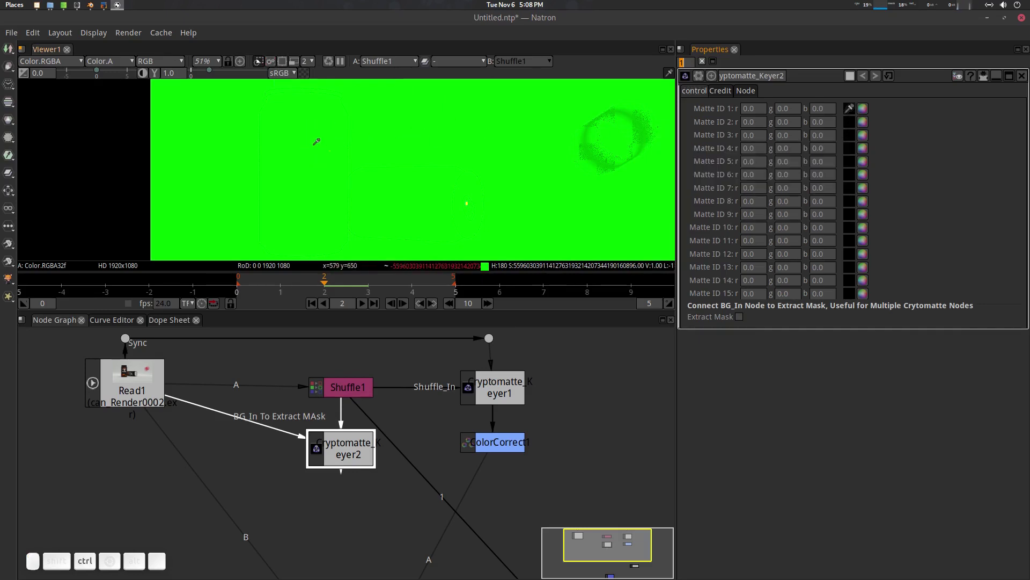
{"action": "left_click", "coordinate": [408, 172]}
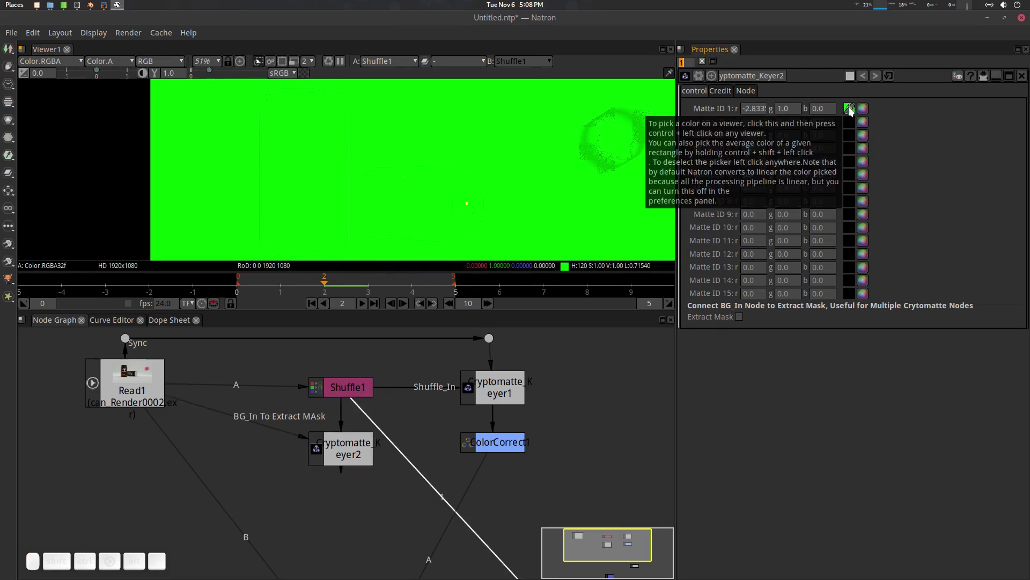
{"action": "scroll", "coordinate": [417, 158], "scroll_direction": "down", "scroll_amount": 5}
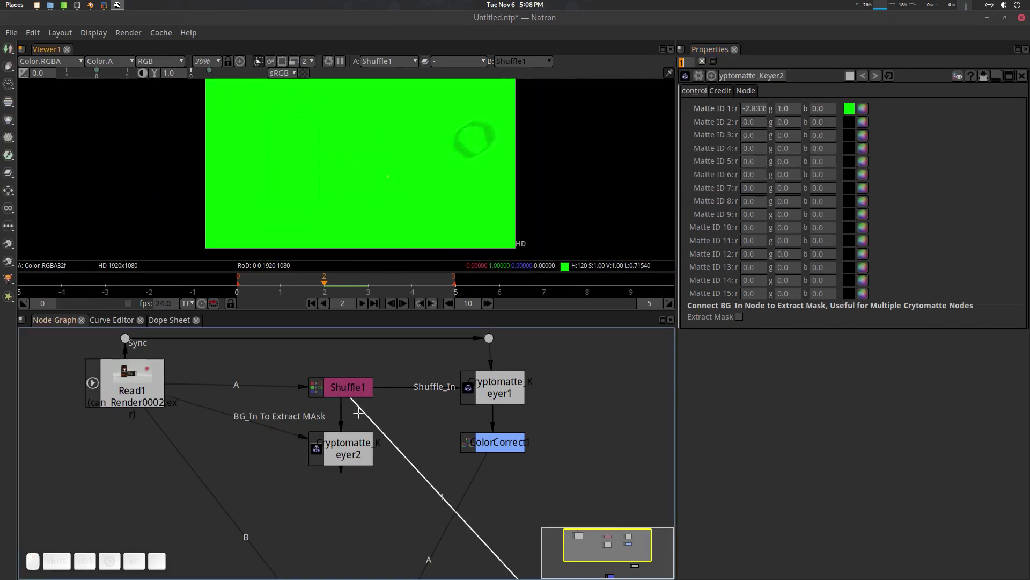
- Show Cryptomatte_Keyer2 in Viewer1 and enable its Extract Mask option
{"action": "left_click", "coordinate": [356, 447]}
{"action": "key", "text": "1"}
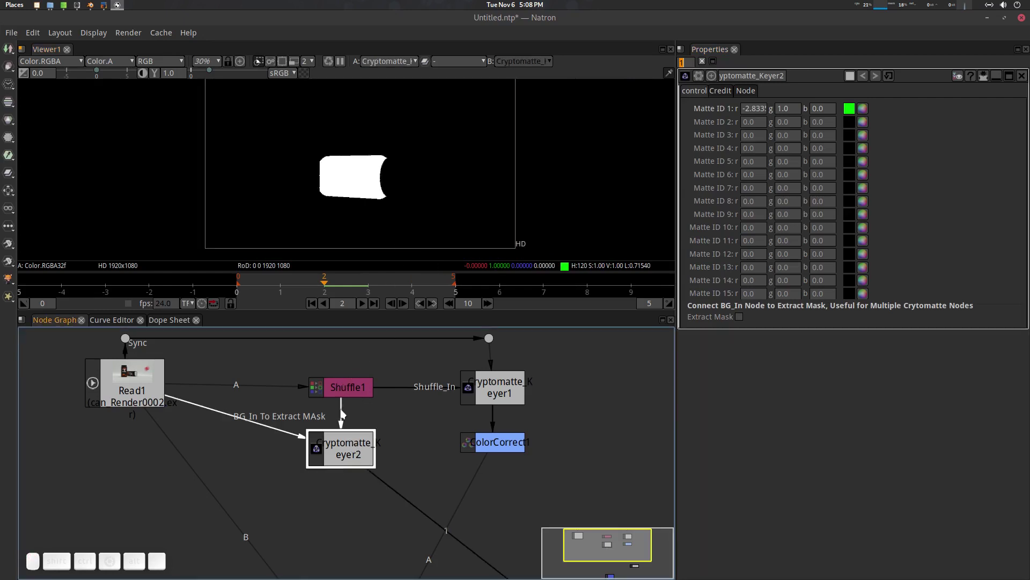
{"action": "left_click", "coordinate": [349, 447]}
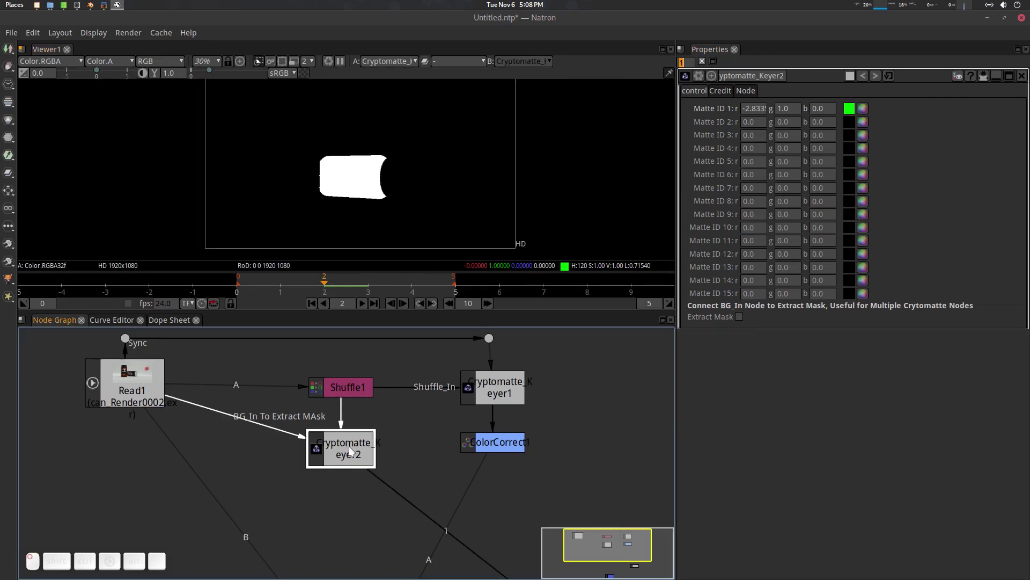
{"action": "left_click", "coordinate": [739, 317]}
{"action": "left_click_drag", "start_coordinate": [353, 163], "coordinate": [361, 168]}
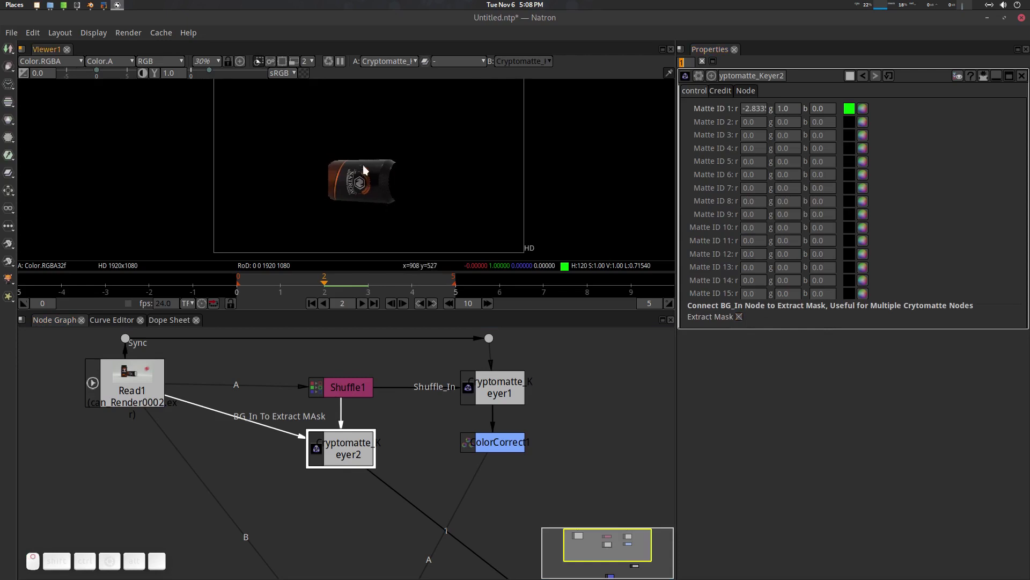
- Show Merge1 in Viewer1
{"action": "left_click_drag", "start_coordinate": [398, 395], "coordinate": [395, 333]}
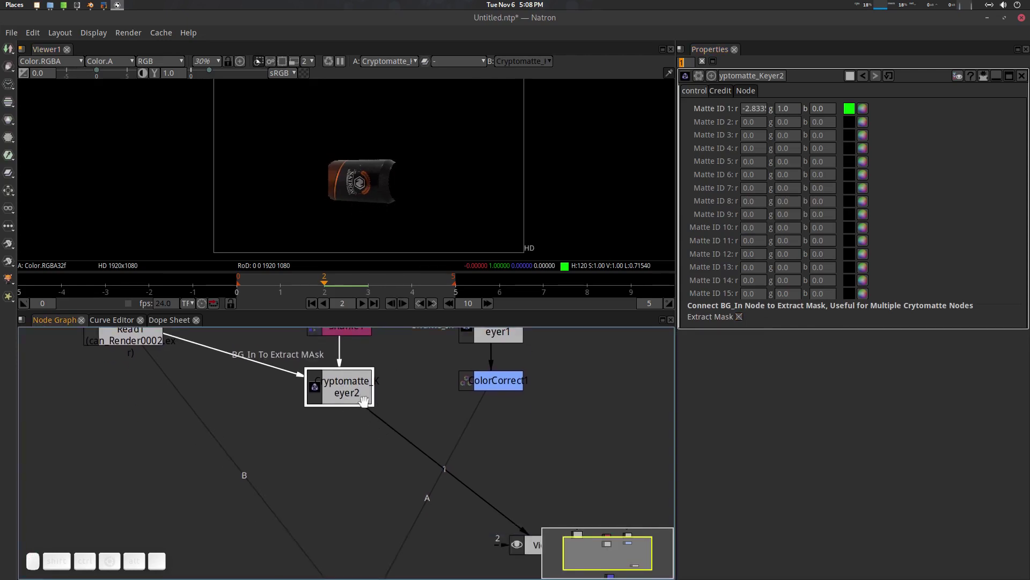
{"action": "scroll", "coordinate": [395, 460], "scroll_direction": "down", "scroll_amount": 2}
{"action": "left_click", "coordinate": [371, 551]}
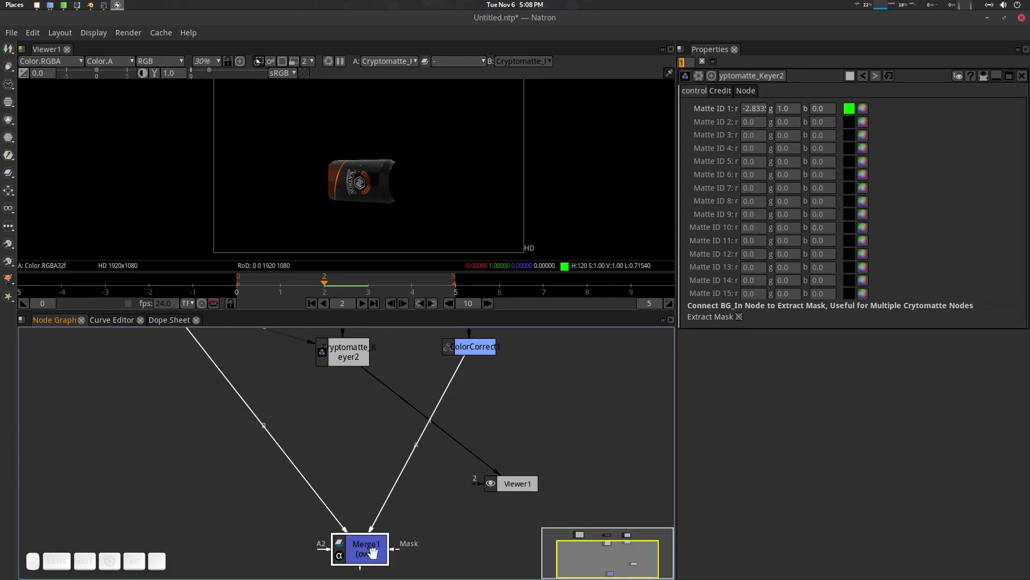
{"action": "key", "text": "1"}
- Add a ColorCorrect node fed by Cryptomatte_Keyer2 and place it directly beneath that keyer
{"action": "left_click_drag", "start_coordinate": [394, 388], "coordinate": [356, 391]}
{"action": "left_click", "coordinate": [350, 367]}
{"action": "scroll", "coordinate": [363, 439], "scroll_direction": "up", "scroll_amount": 2}
{"action": "key", "text": "c"}
{"action": "left_click_drag", "start_coordinate": [357, 462], "coordinate": [339, 450]}
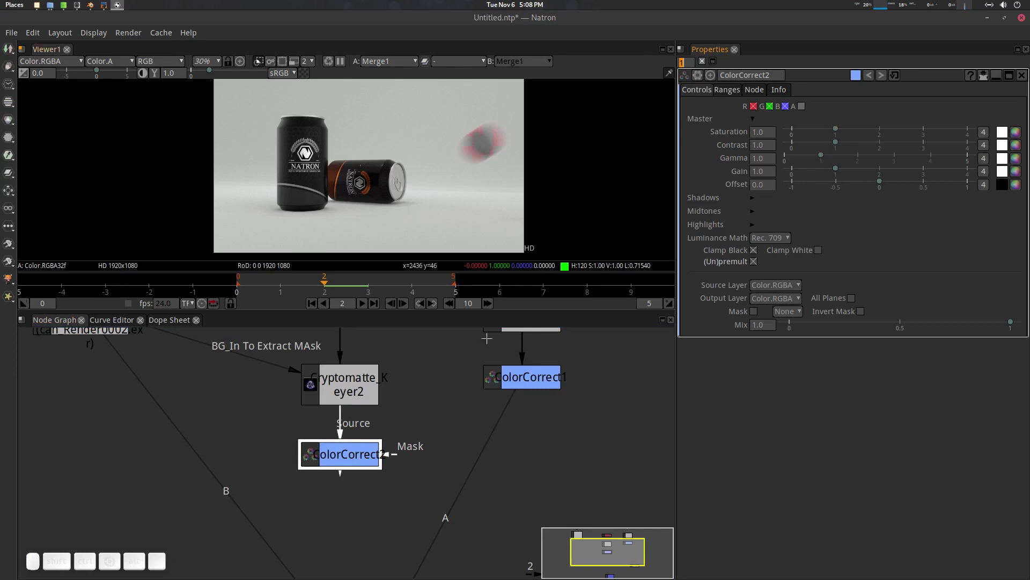
- Connect ColorCorrect2 to the A2 input of Merge1
{"action": "left_click_drag", "start_coordinate": [385, 486], "coordinate": [386, 416]}
{"action": "scroll", "coordinate": [387, 416], "scroll_direction": "down", "scroll_amount": 2}
{"action": "left_click_drag", "start_coordinate": [375, 462], "coordinate": [376, 447]}
{"action": "left_click", "coordinate": [373, 519]}
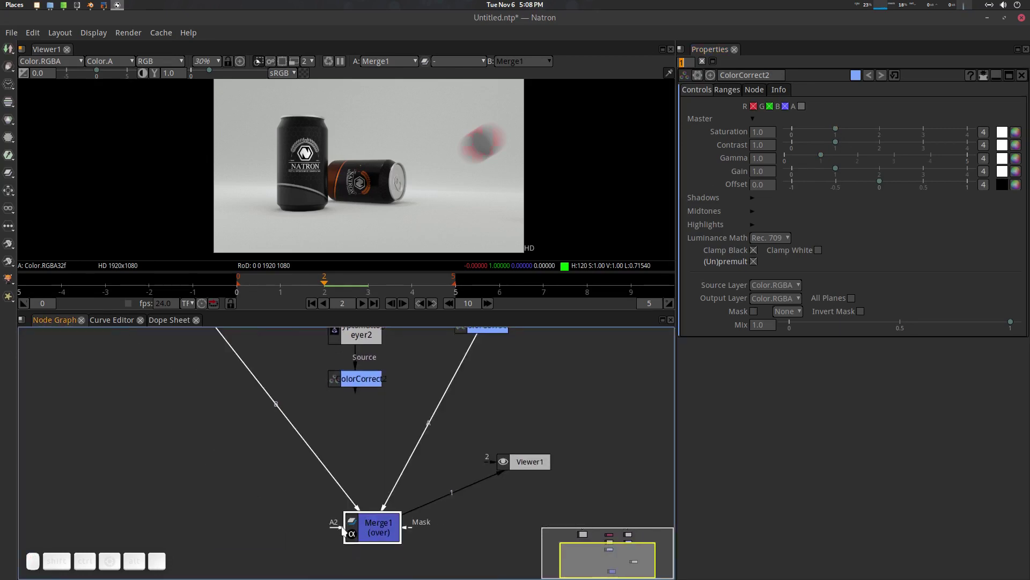
{"action": "left_click_drag", "start_coordinate": [337, 528], "coordinate": [373, 437]}
{"action": "left_click", "coordinate": [370, 438]}
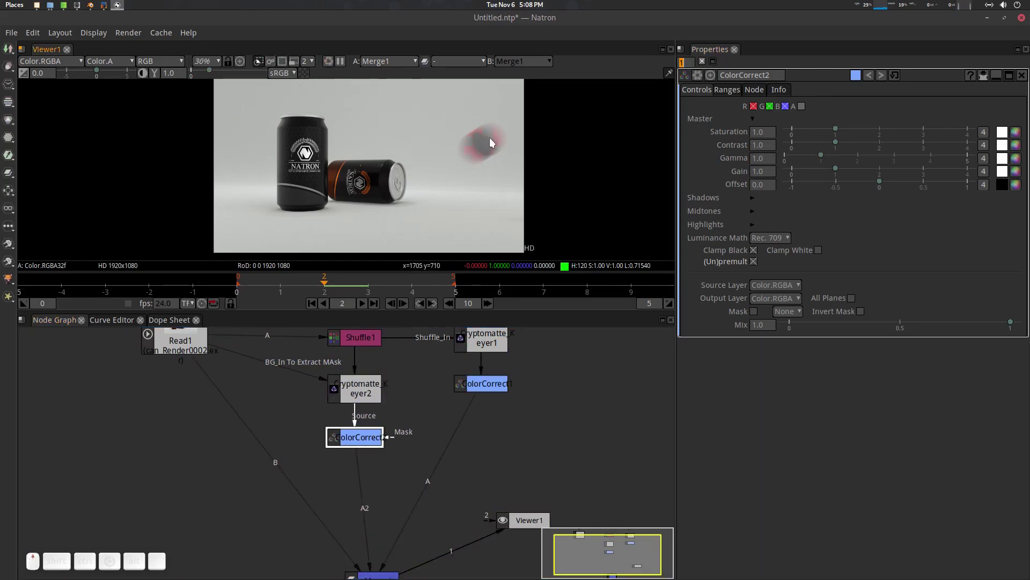
- Examine the edges of the desaturated motion-blurred object in the merged image at several magnifications and force the viewer to re-render
{"action": "scroll", "coordinate": [490, 140], "scroll_direction": "up", "scroll_amount": 5}
{"action": "scroll", "coordinate": [491, 140], "scroll_direction": "down", "scroll_amount": 5}
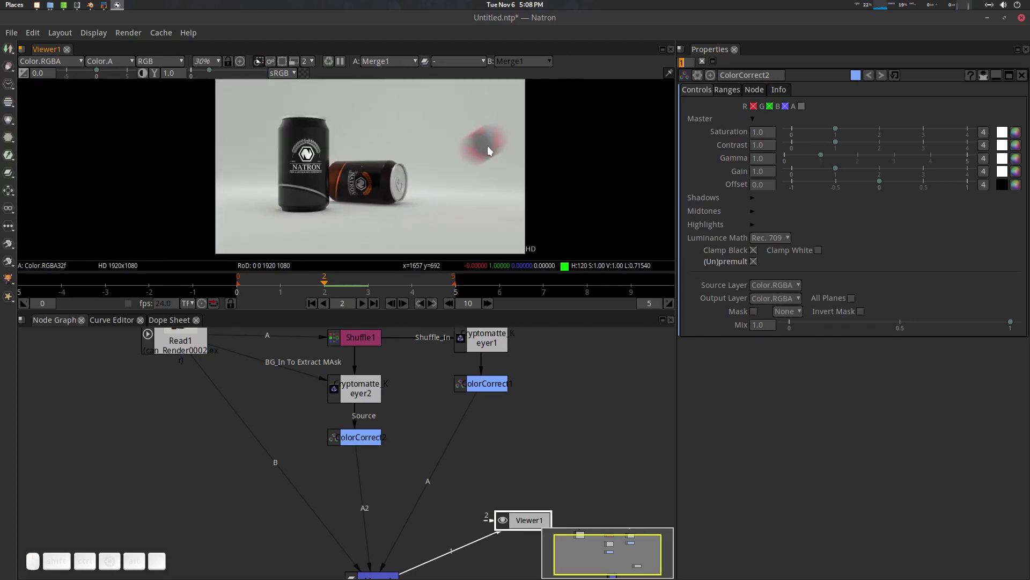
{"action": "scroll", "coordinate": [495, 138], "scroll_direction": "up", "scroll_amount": 5}
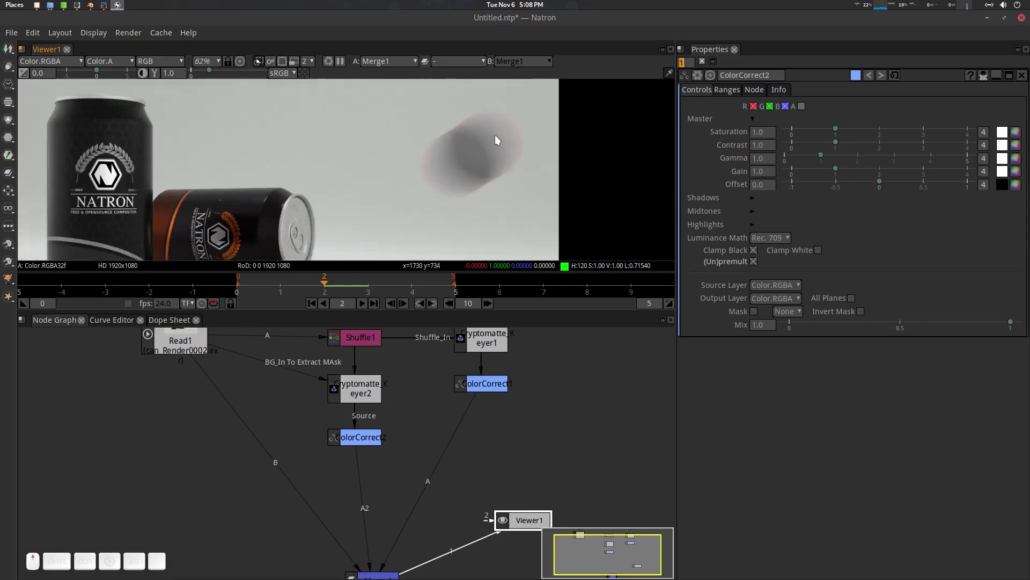
{"action": "scroll", "coordinate": [492, 153], "scroll_direction": "down", "scroll_amount": 4}
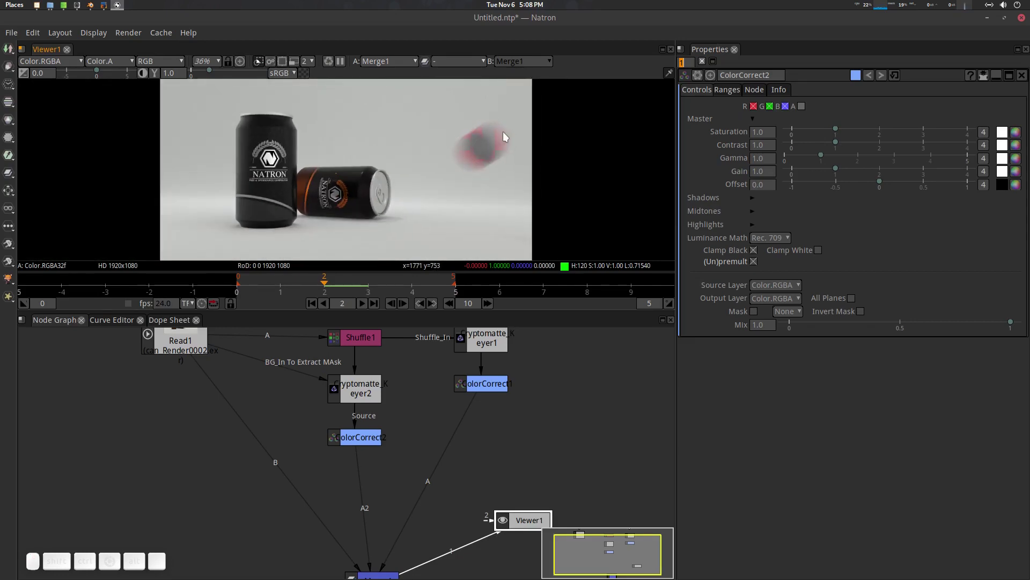
{"action": "left_click", "coordinate": [271, 60]}
{"action": "left_click", "coordinate": [271, 61]}
- Tint the lying can by setting ColorCorrect2's saturation colour to pink: r 1.0, g 0.0865, b 0.3139
{"action": "left_click_drag", "start_coordinate": [399, 436], "coordinate": [398, 445]}
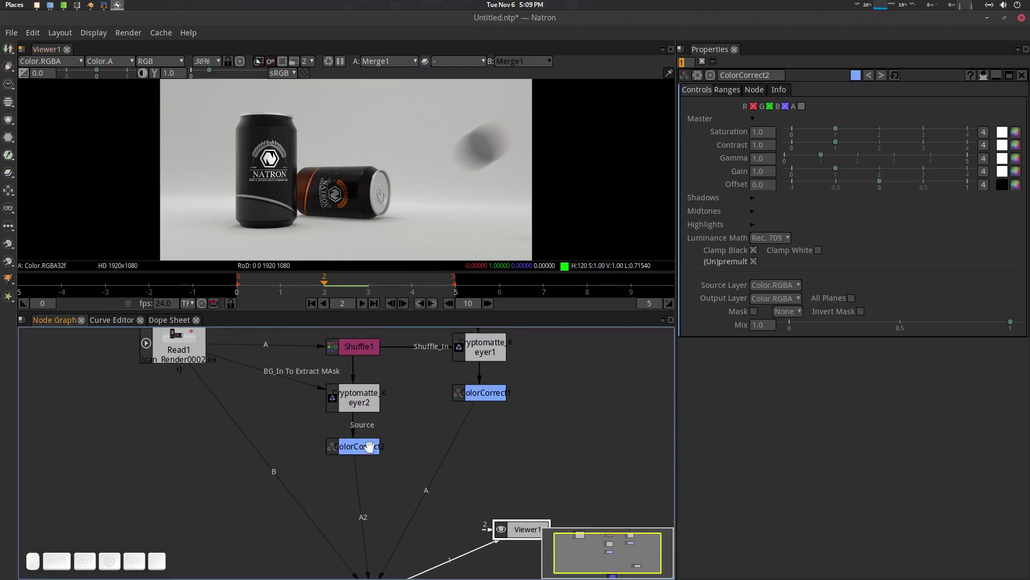
{"action": "left_click", "coordinate": [369, 447]}
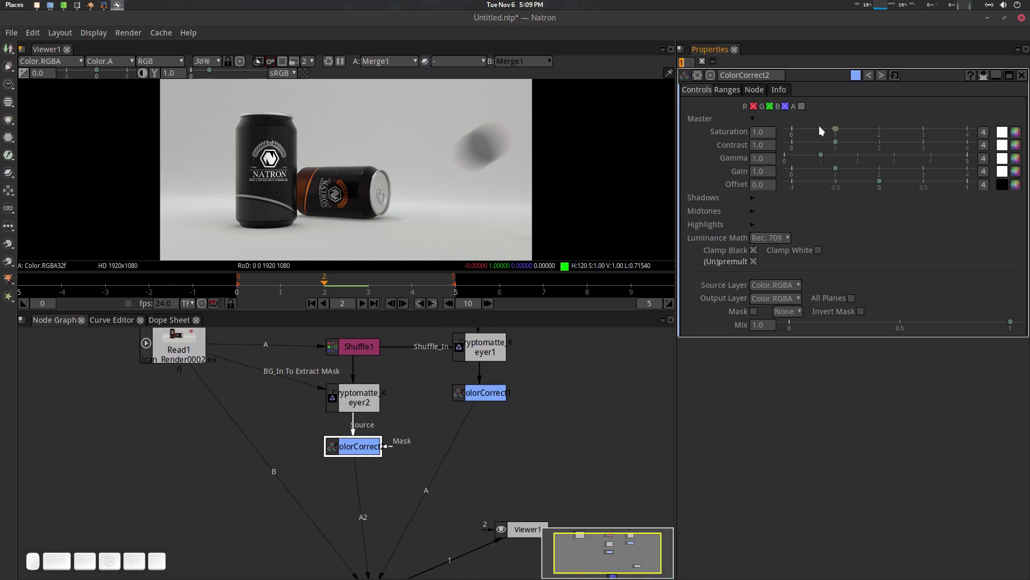
{"action": "mouse_move", "coordinate": [834, 129]}
{"action": "left_mouse_down"}
{"action": "mouse_move", "coordinate": [802, 131]}
{"action": "mouse_move", "coordinate": [900, 131]}
{"action": "mouse_move", "coordinate": [835, 135]}
{"action": "left_mouse_up"}
{"action": "left_click", "coordinate": [1015, 136]}
{"action": "mouse_move", "coordinate": [596, 191]}
{"action": "left_mouse_down"}
{"action": "mouse_move", "coordinate": [571, 182]}
{"action": "mouse_move", "coordinate": [580, 191]}
{"action": "left_mouse_up"}
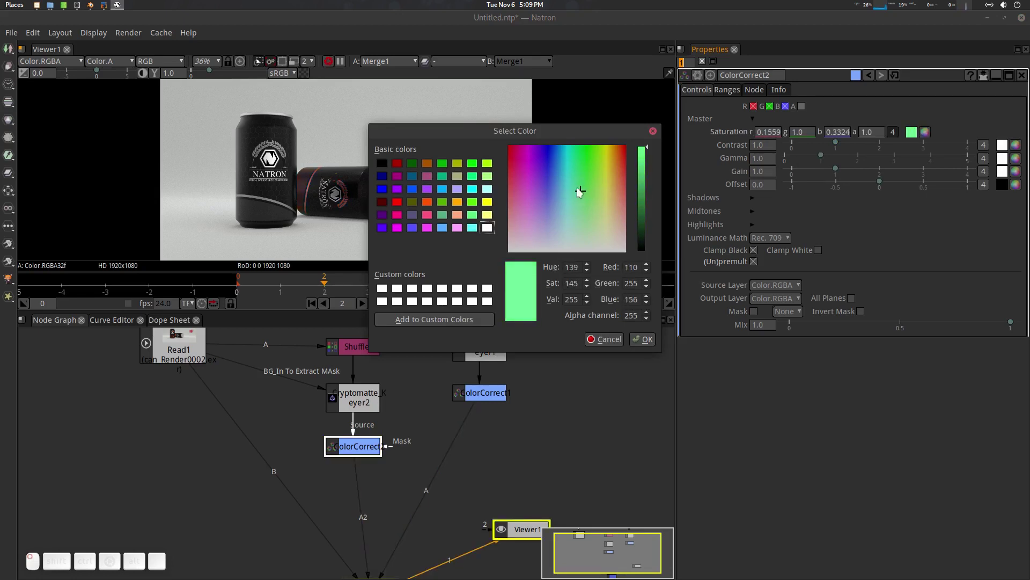
{"action": "left_click_drag", "start_coordinate": [555, 128], "coordinate": [675, 123]}
{"action": "left_click_drag", "start_coordinate": [665, 167], "coordinate": [636, 173]}
{"action": "left_click", "coordinate": [763, 334]}
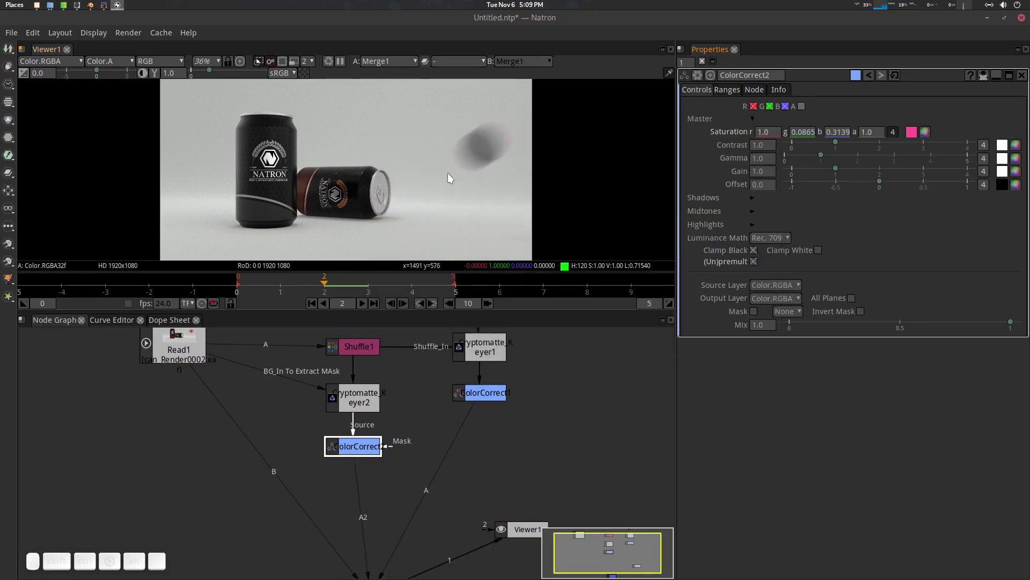
{"action": "scroll", "coordinate": [449, 176], "scroll_direction": "down", "scroll_amount": 1}
{"action": "left_click_drag", "start_coordinate": [451, 182], "coordinate": [439, 184]}
{"action": "left_click_drag", "start_coordinate": [427, 420], "coordinate": [413, 457]}
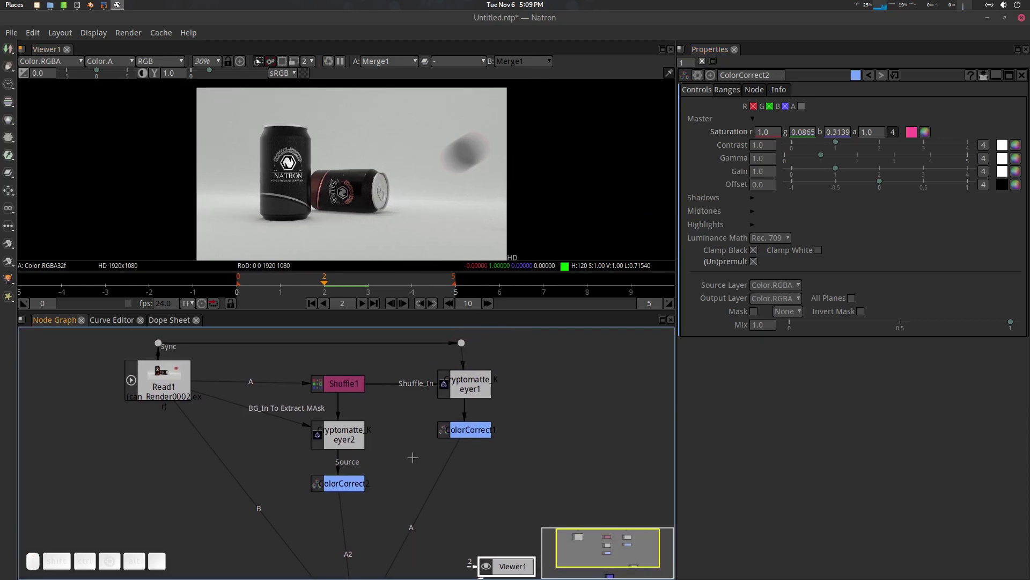
- Open the Cryptomatte_Keyer2 settings and examine how the keyer and colour-correction branches feed Merge1
{"action": "double_click", "coordinate": [356, 434]}
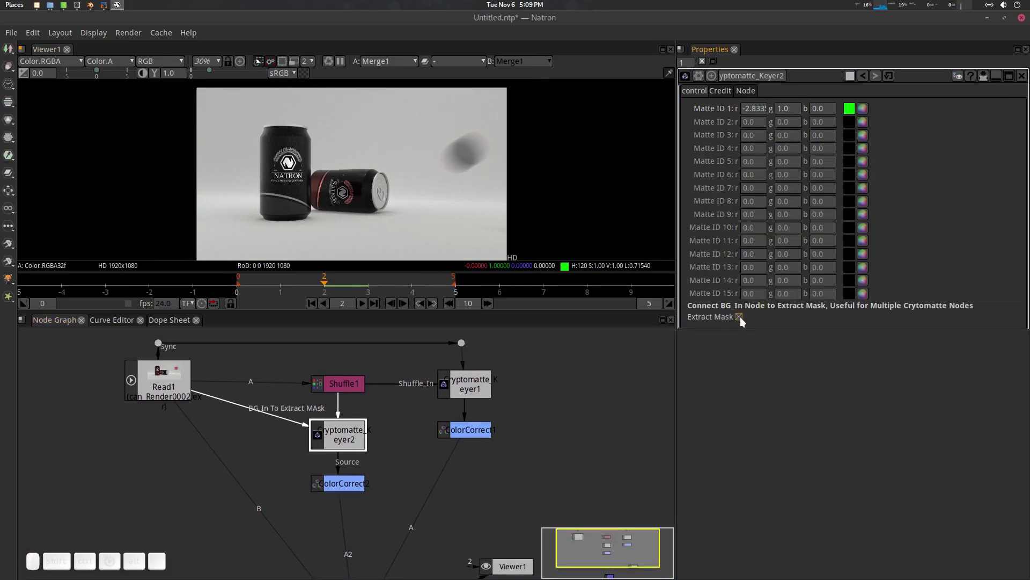
{"action": "left_click_drag", "start_coordinate": [464, 450], "coordinate": [449, 366]}
{"action": "left_click_drag", "start_coordinate": [418, 510], "coordinate": [432, 492]}
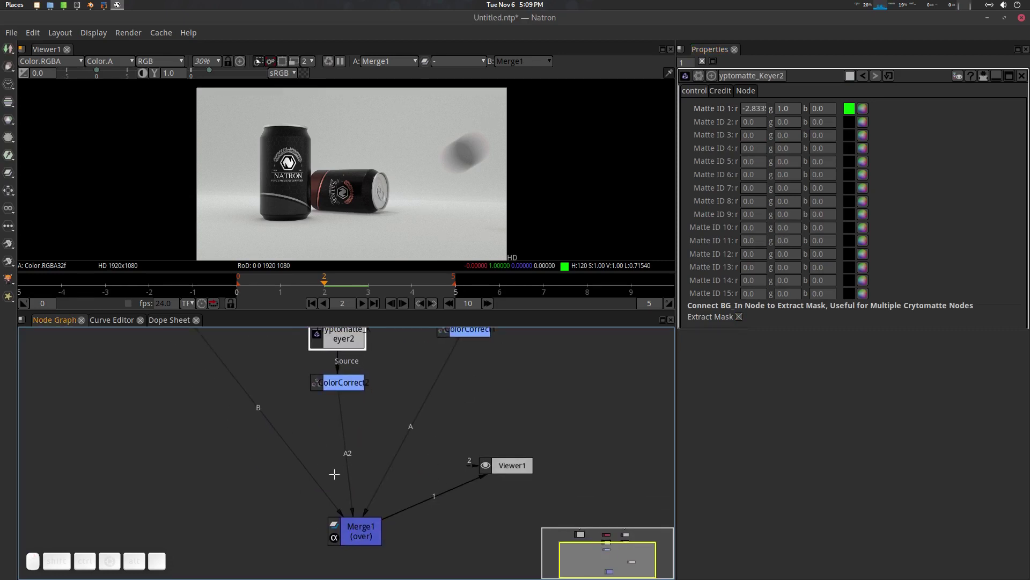
{"action": "left_click_drag", "start_coordinate": [334, 473], "coordinate": [358, 536]}
{"action": "scroll", "coordinate": [211, 383], "scroll_direction": "down", "scroll_amount": 3}
{"action": "left_click_drag", "start_coordinate": [282, 451], "coordinate": [398, 446]}
{"action": "scroll", "coordinate": [363, 476], "scroll_direction": "up", "scroll_amount": 4}
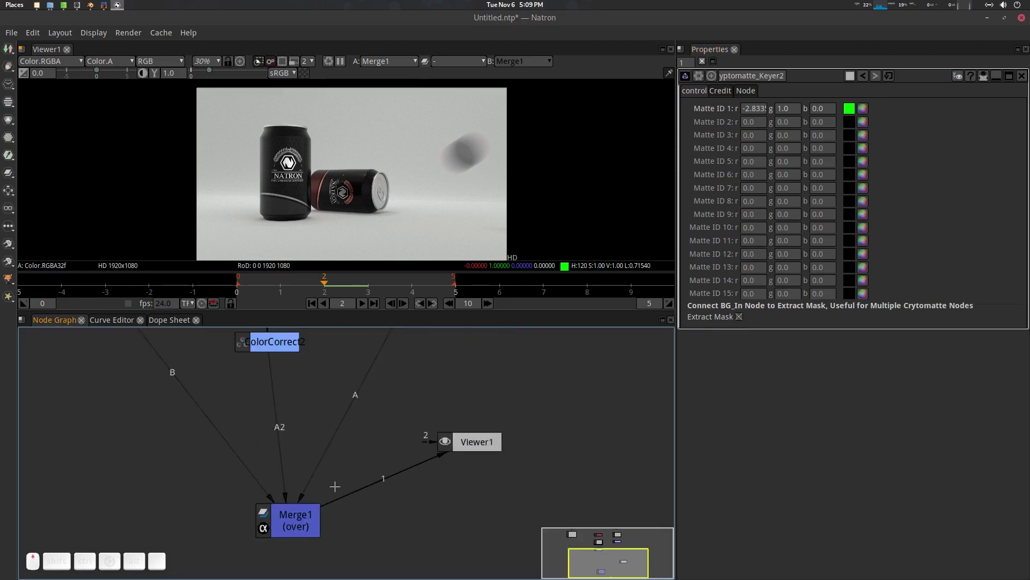
{"action": "scroll", "coordinate": [335, 486], "scroll_direction": "up", "scroll_amount": 1}
{"action": "left_click_drag", "start_coordinate": [335, 486], "coordinate": [416, 522]}
{"action": "scroll", "coordinate": [416, 522], "scroll_direction": "down", "scroll_amount": 1}
{"action": "scroll", "coordinate": [382, 478], "scroll_direction": "down", "scroll_amount": 1}
{"action": "left_click_drag", "start_coordinate": [384, 486], "coordinate": [387, 522]}
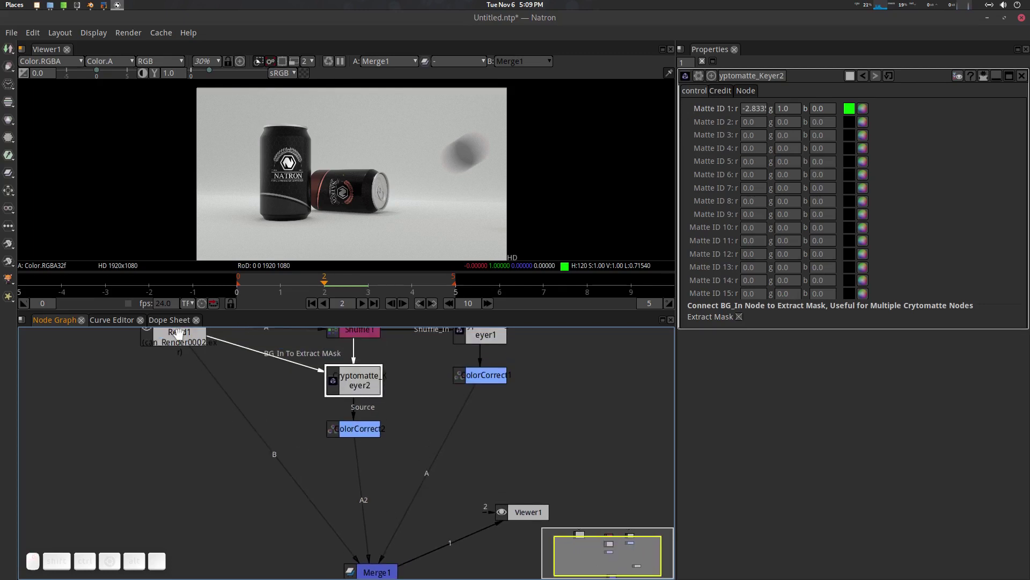
{"action": "left_click_drag", "start_coordinate": [387, 459], "coordinate": [353, 440]}
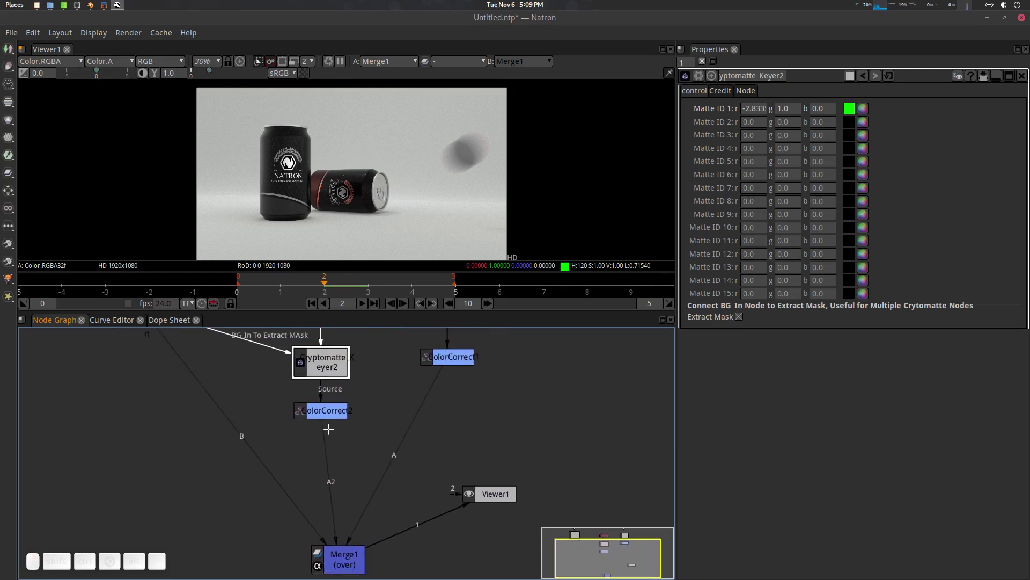
- View the outputs of ColorCorrect1, ColorCorrect2 and Merge1 in turn in the viewer
{"action": "left_click_drag", "start_coordinate": [460, 344], "coordinate": [455, 365]}
{"action": "left_click", "coordinate": [453, 379]}
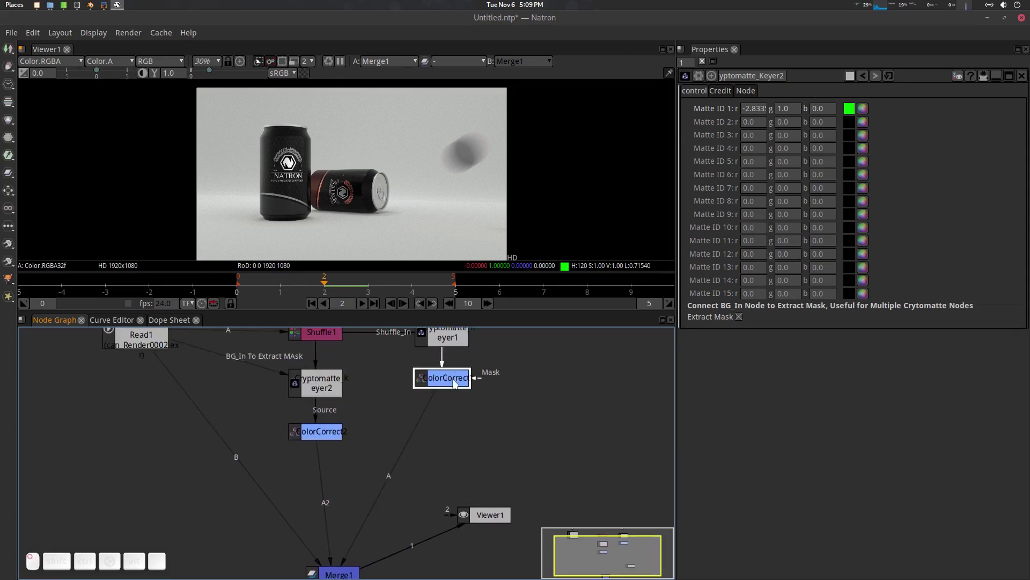
{"action": "key", "text": "1"}
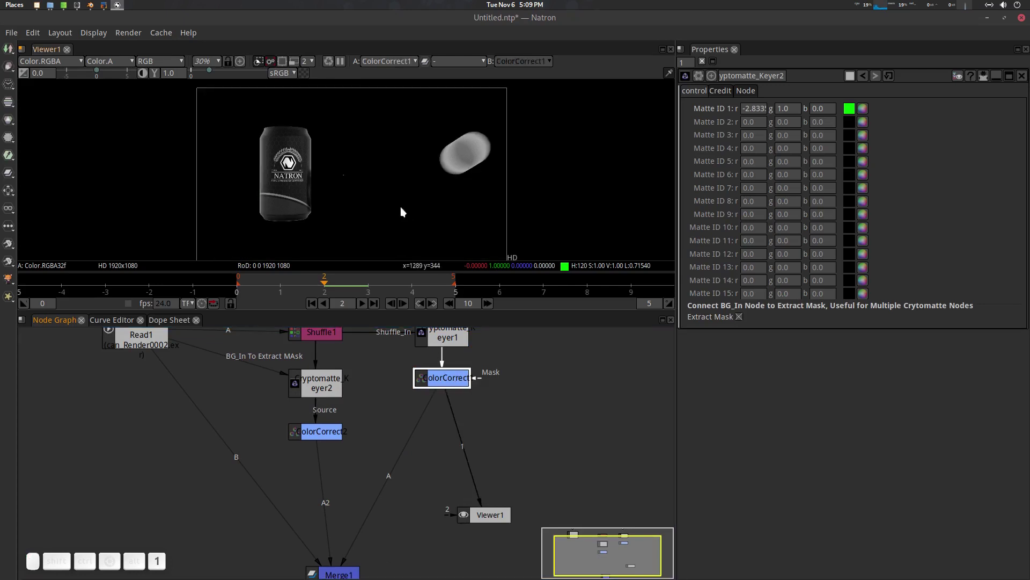
{"action": "left_click", "coordinate": [317, 432]}
{"action": "key", "text": "1"}
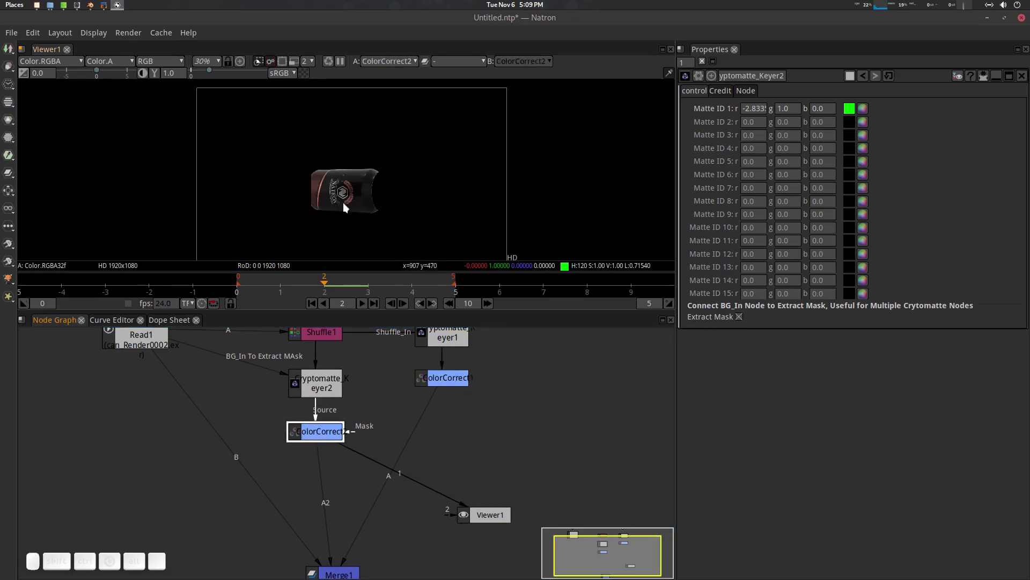
{"action": "left_click_drag", "start_coordinate": [367, 461], "coordinate": [374, 441]}
{"action": "left_click", "coordinate": [349, 555]}
{"action": "key", "text": "1"}
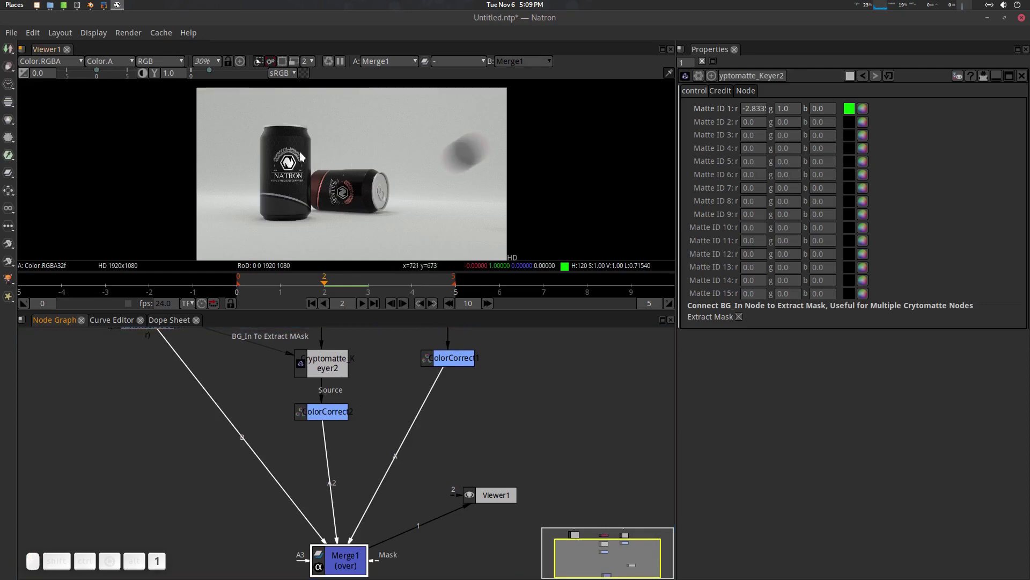
{"action": "scroll", "coordinate": [411, 148], "scroll_direction": "down", "scroll_amount": 1}
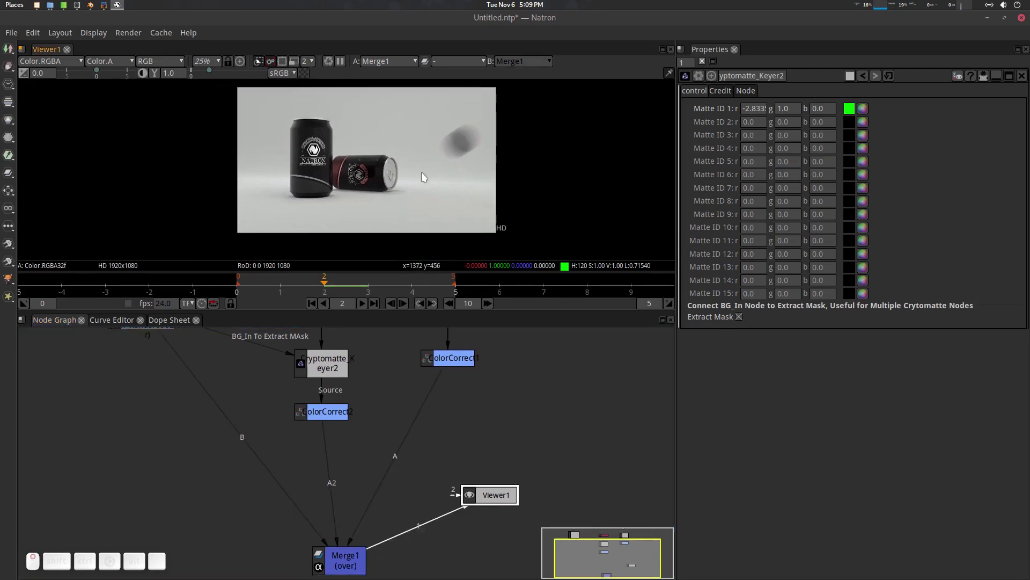
- Examine the connections running from Read1 and Shuffle1 to the two Cryptomatte_Keyer nodes
{"action": "left_click_drag", "start_coordinate": [355, 346], "coordinate": [367, 447]}
{"action": "left_click", "coordinate": [344, 467]}
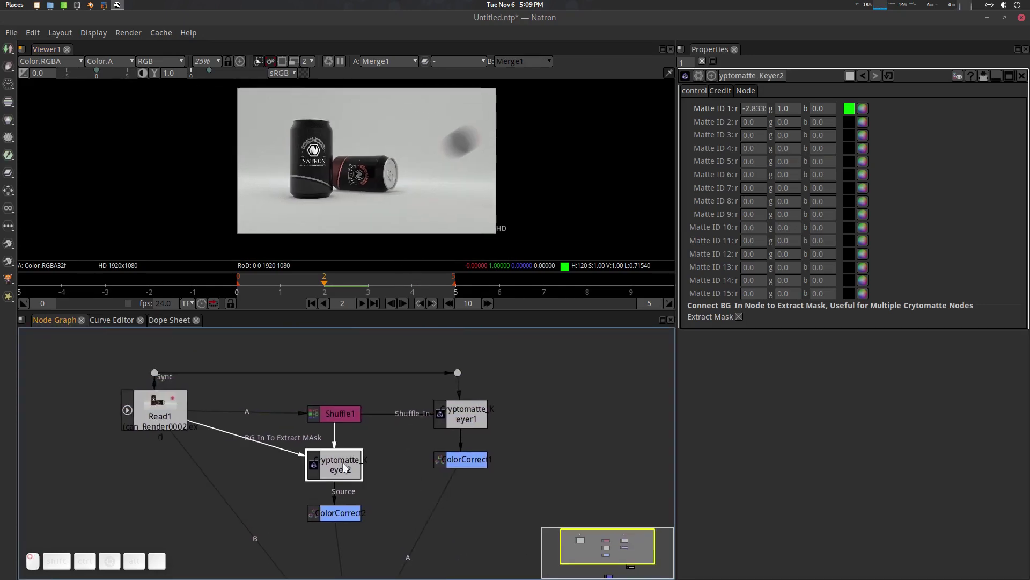
{"action": "left_click_drag", "start_coordinate": [403, 539], "coordinate": [403, 490]}
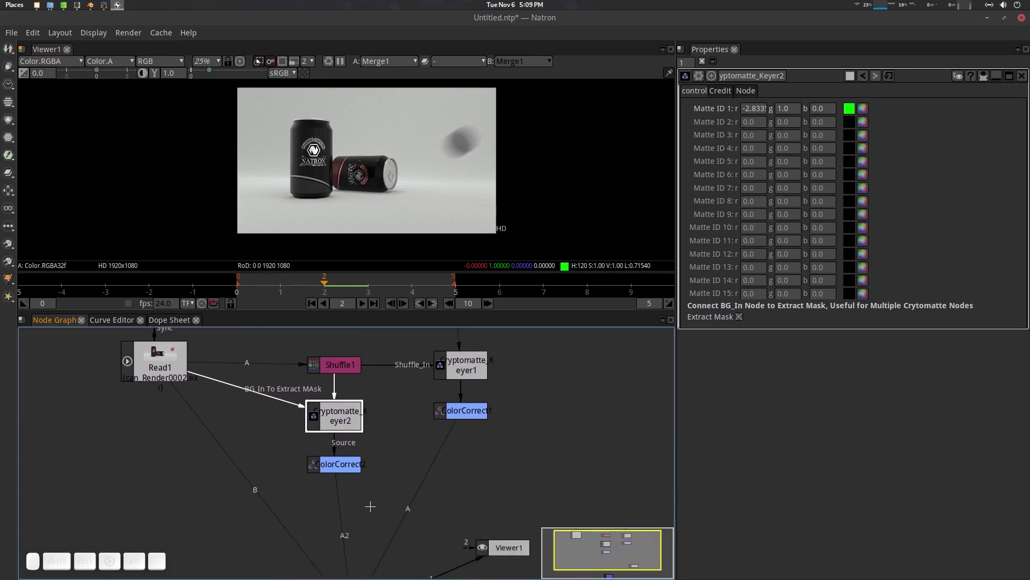
{"action": "scroll", "coordinate": [378, 497], "scroll_direction": "down", "scroll_amount": 2}
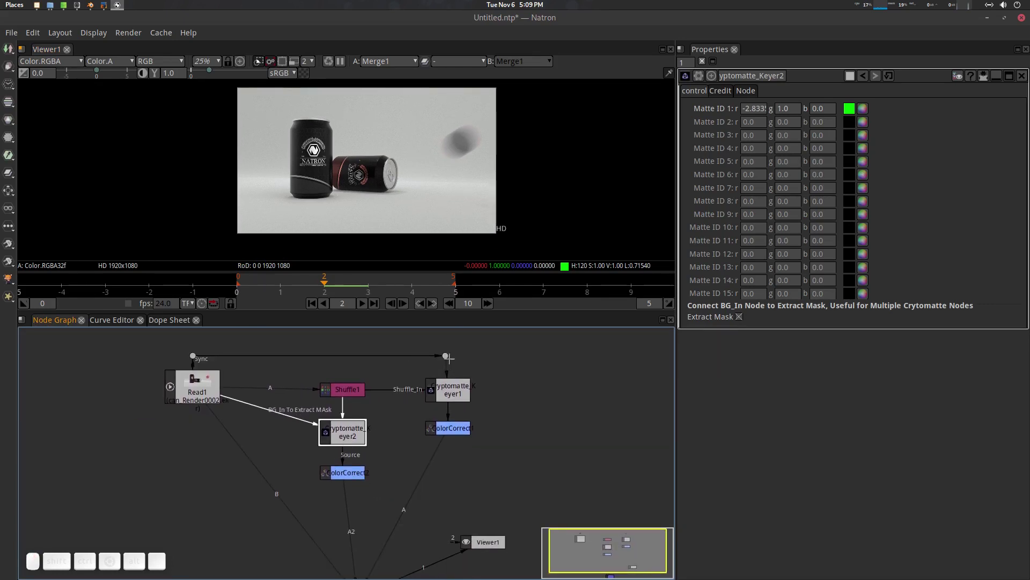
{"action": "left_click_drag", "start_coordinate": [446, 356], "coordinate": [451, 357]}
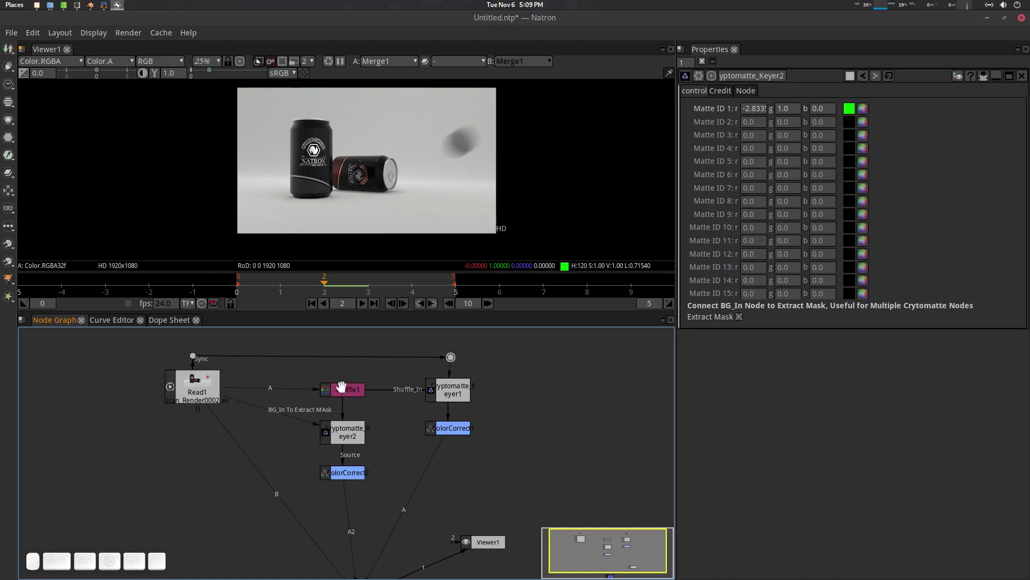
{"action": "scroll", "coordinate": [437, 466], "scroll_direction": "up", "scroll_amount": 2}
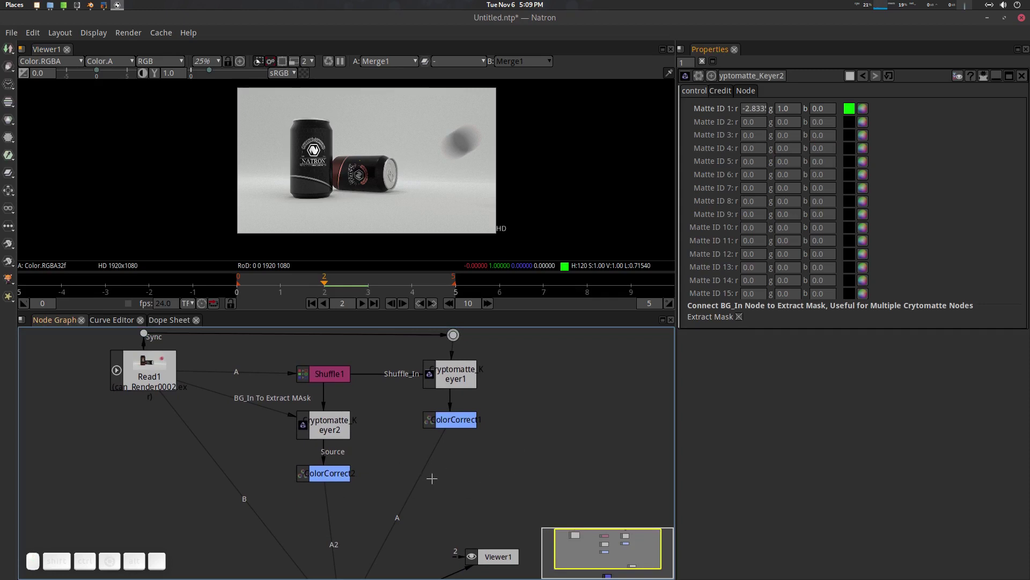
{"action": "left_click_drag", "start_coordinate": [422, 475], "coordinate": [425, 479]}
{"action": "left_click_drag", "start_coordinate": [327, 436], "coordinate": [330, 452]}
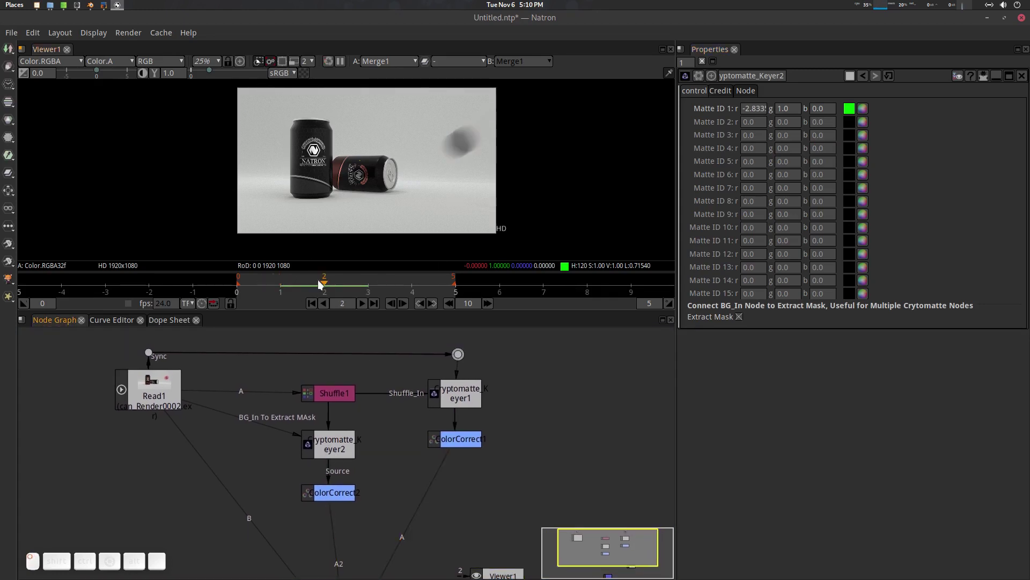
- Scrub the merged result to frame 4 and back to frame 3 to check the mattes over time
{"action": "left_click_drag", "start_coordinate": [323, 284], "coordinate": [401, 280]}
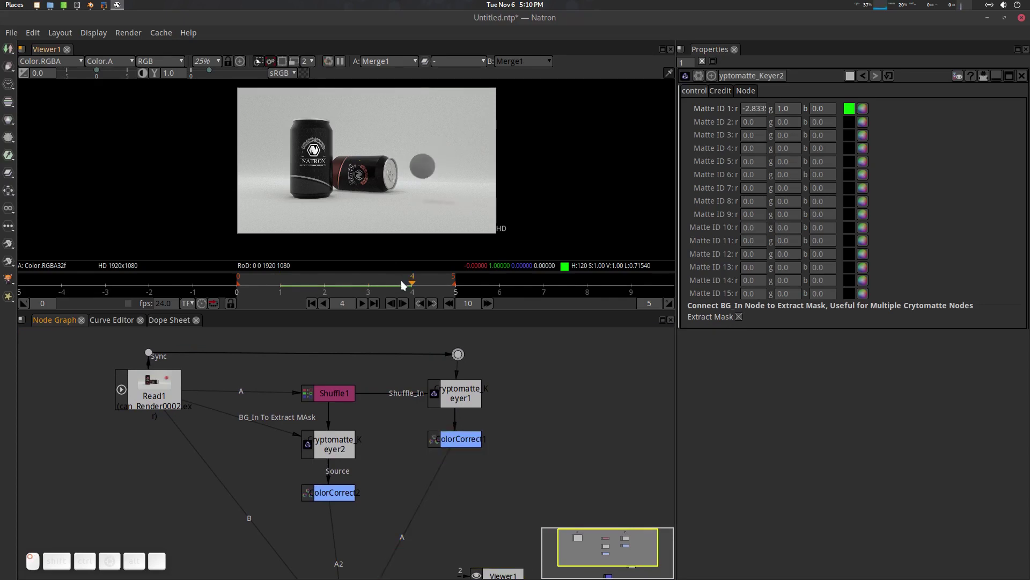
{"action": "left_click", "coordinate": [787, 106]}
{"action": "left_click_drag", "start_coordinate": [494, 424], "coordinate": [490, 432]}
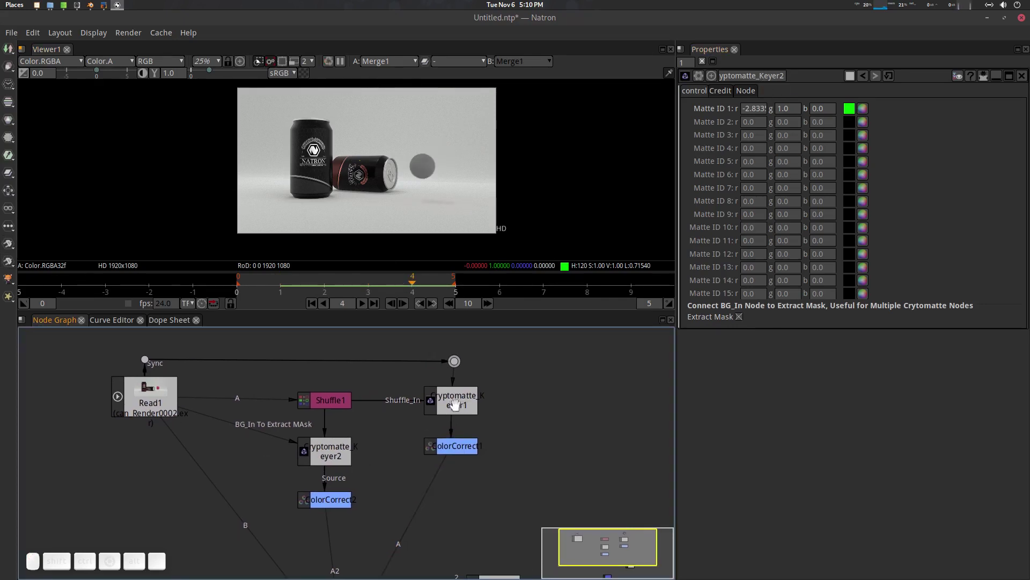
{"action": "left_click_drag", "start_coordinate": [380, 290], "coordinate": [353, 282]}
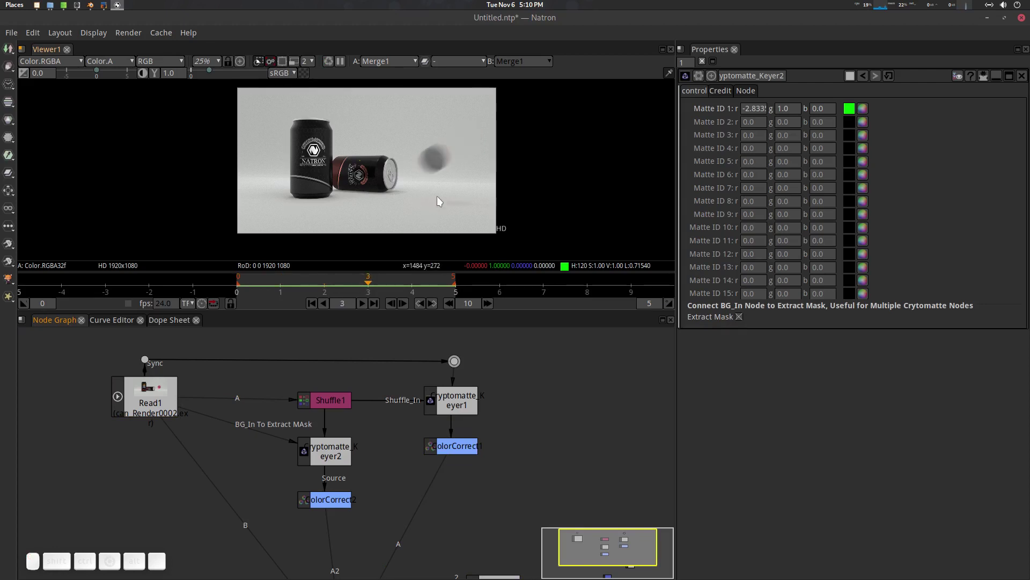
{"action": "left_click_drag", "start_coordinate": [538, 381], "coordinate": [371, 393]}
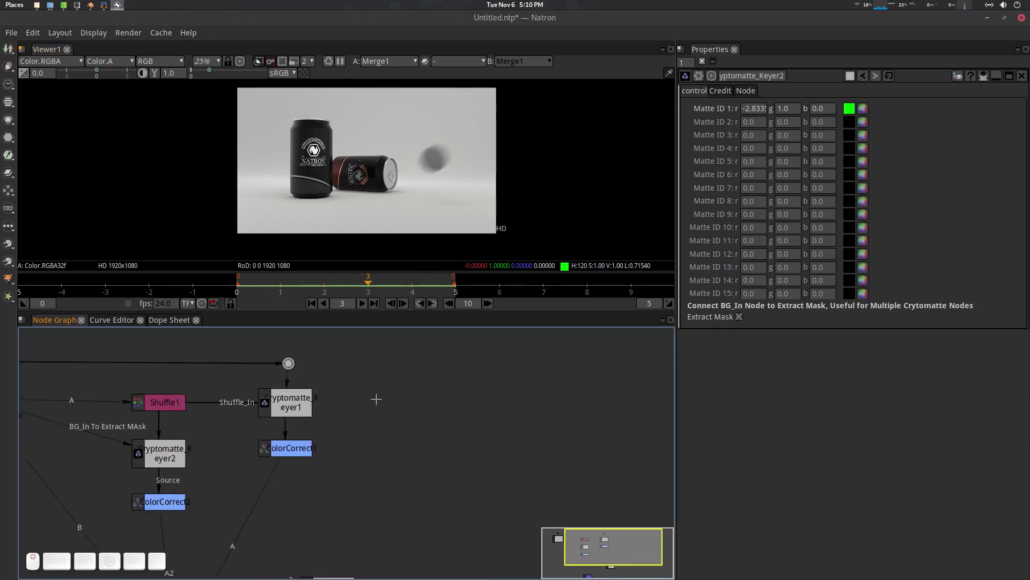
{"action": "key", "text": "Tab"}
{"action": "type", "text": "cry"}
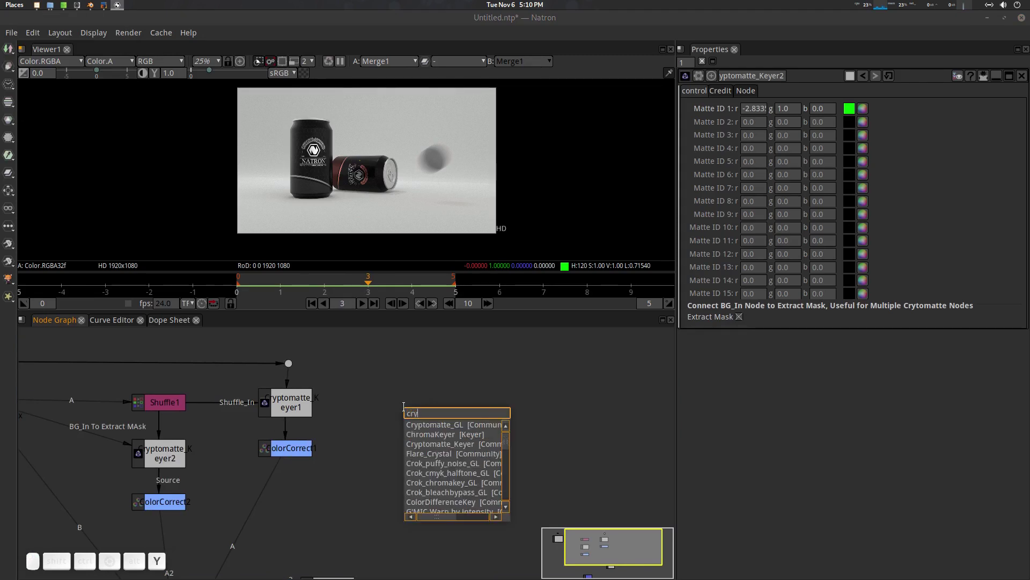
{"action": "key", "text": "Down"}
{"action": "key", "text": "Return"}
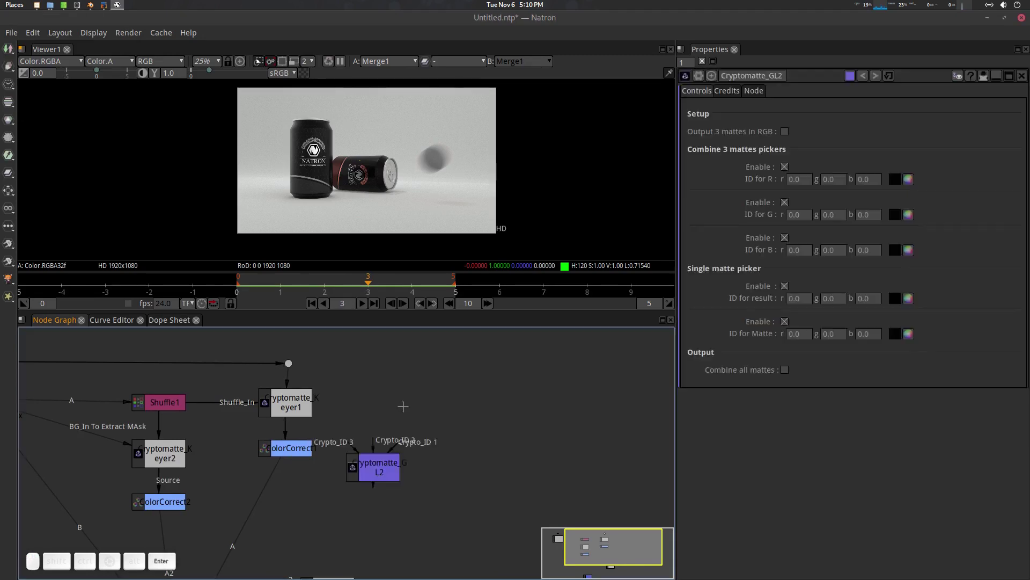
{"action": "left_click_drag", "start_coordinate": [386, 471], "coordinate": [434, 462]}
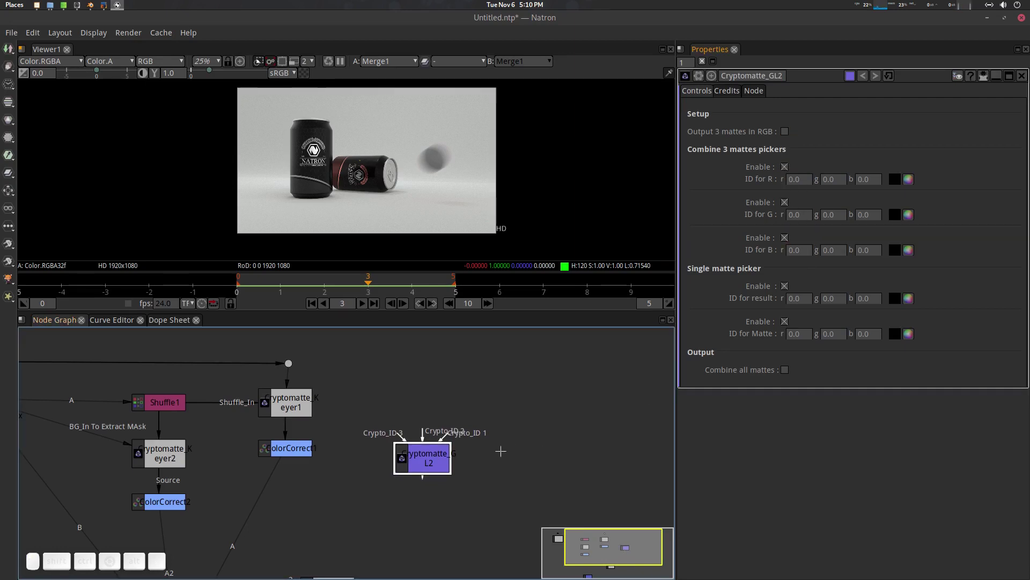
{"action": "key", "text": "Delete"}
- Reopen the Cryptomatte_Keyer2 settings and review the complete keying node graph, including the Sync connection to Cryptomatte_Keyer1
{"action": "double_click", "coordinate": [161, 453]}
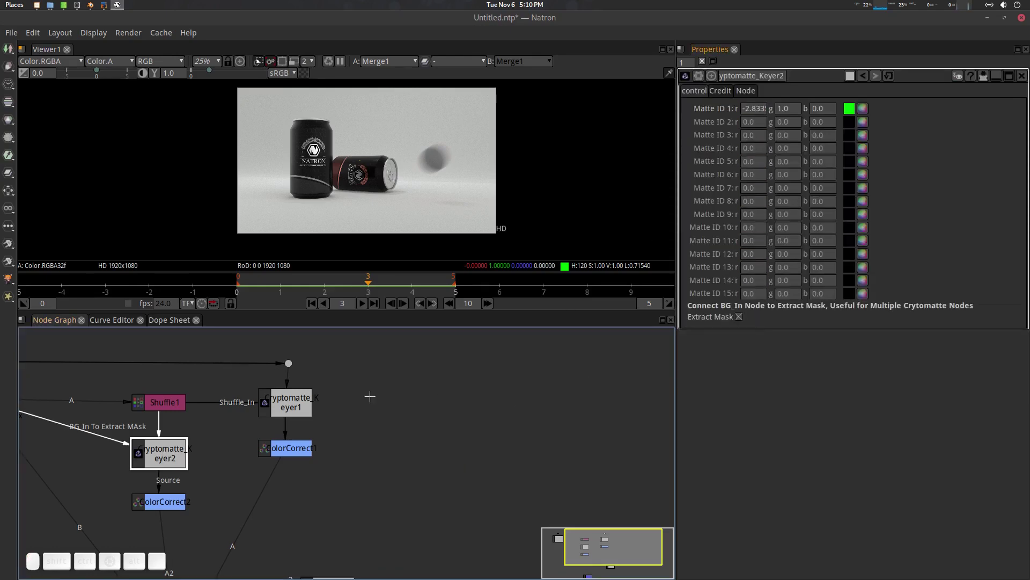
{"action": "left_click_drag", "start_coordinate": [352, 406], "coordinate": [480, 396]}
{"action": "scroll", "coordinate": [389, 372], "scroll_direction": "up", "scroll_amount": 2}
{"action": "left_click_drag", "start_coordinate": [377, 402], "coordinate": [420, 403]}
{"action": "scroll", "coordinate": [419, 402], "scroll_direction": "down", "scroll_amount": 1}
{"action": "scroll", "coordinate": [419, 402], "scroll_direction": "down", "scroll_amount": 3}
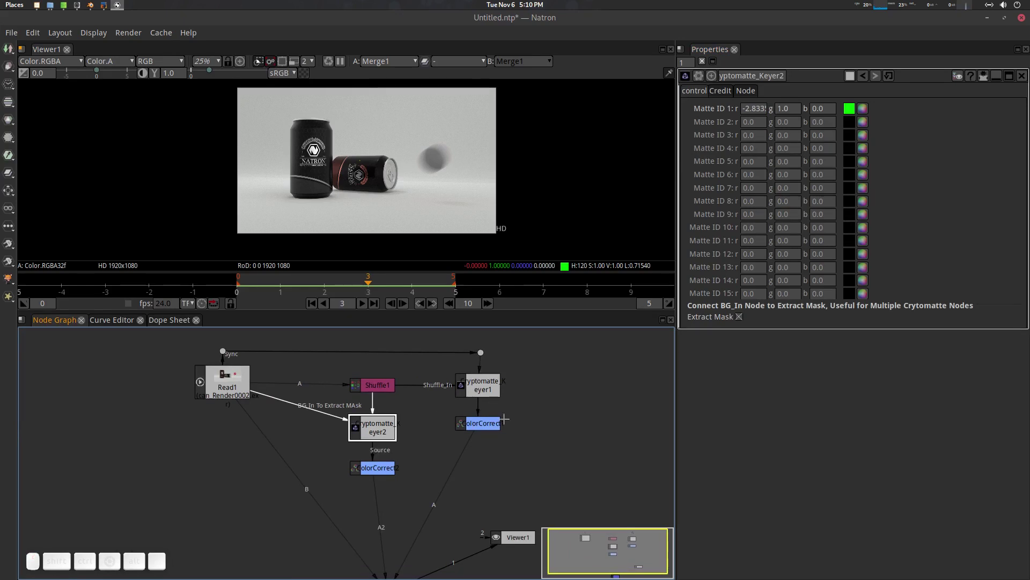
{"action": "mouse_move", "coordinate": [507, 425]}
{"action": "left_mouse_down"}
{"action": "mouse_move", "coordinate": [500, 419]}
{"action": "mouse_move", "coordinate": [499, 433]}
{"action": "left_mouse_up"}
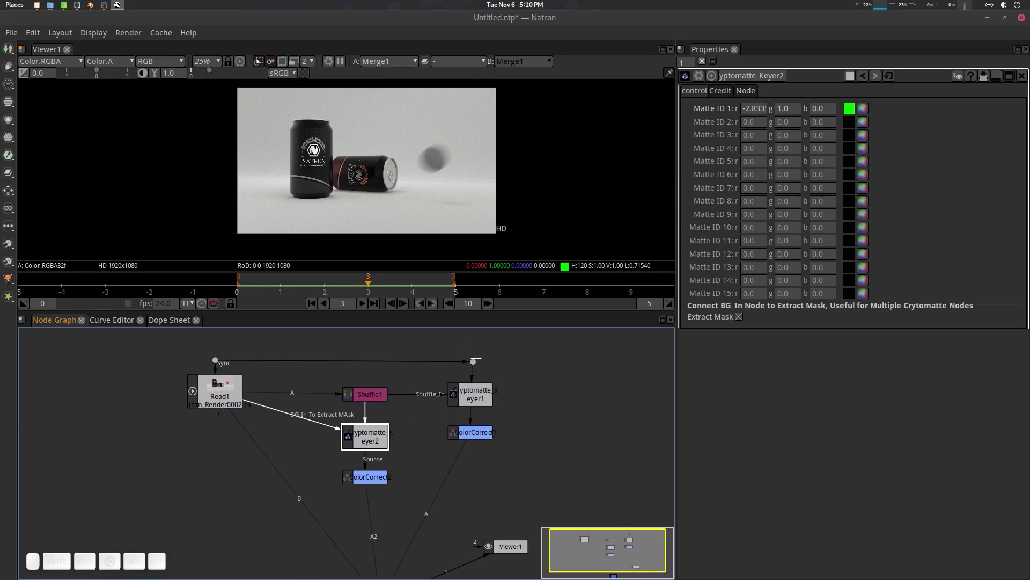
{"action": "left_click_drag", "start_coordinate": [472, 363], "coordinate": [511, 375]}
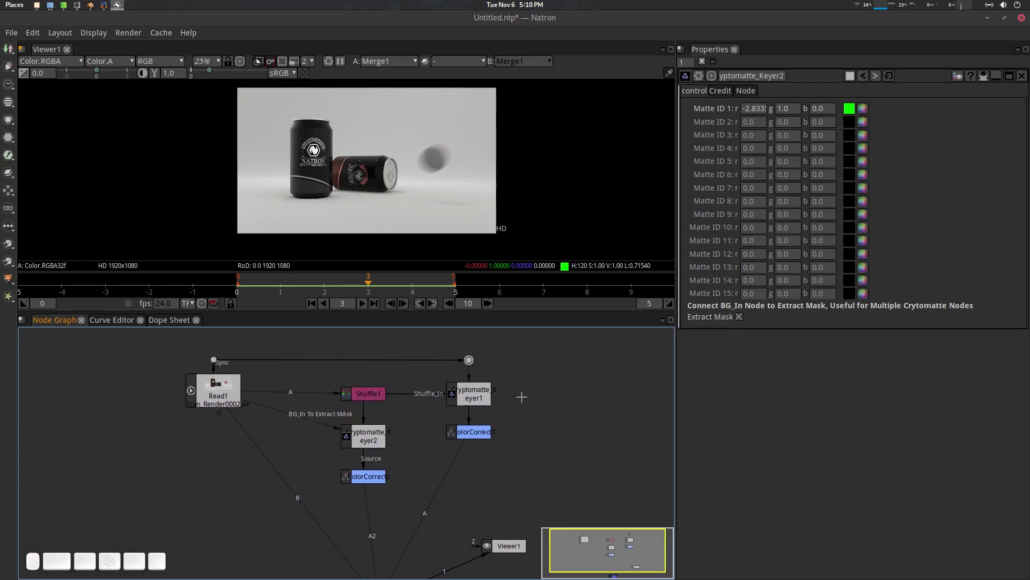
{"action": "scroll", "coordinate": [448, 407], "scroll_direction": "up", "scroll_amount": 1}
{"action": "left_click_drag", "start_coordinate": [448, 408], "coordinate": [445, 410]}
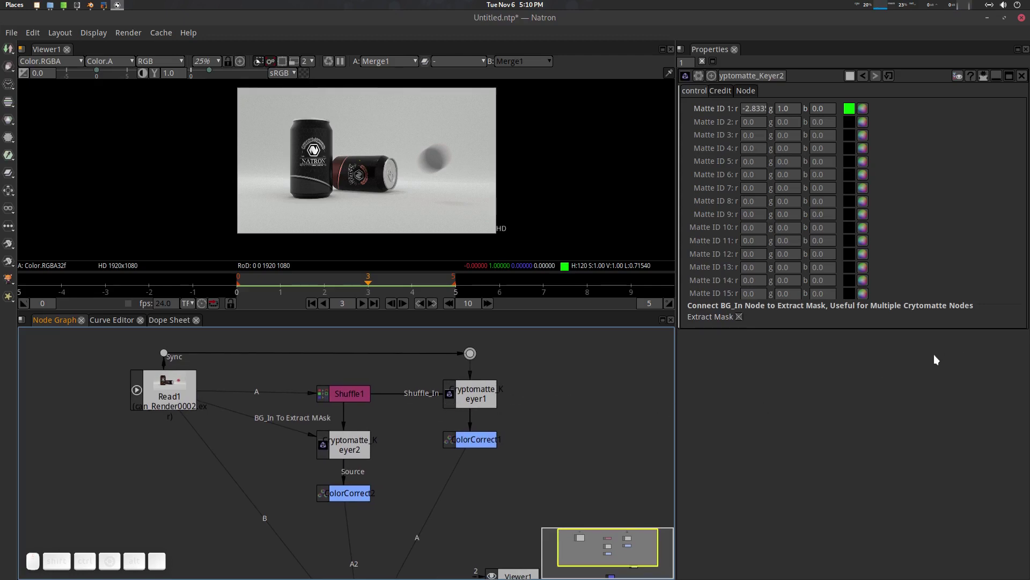
{"action": "left_click", "coordinate": [710, 398]}
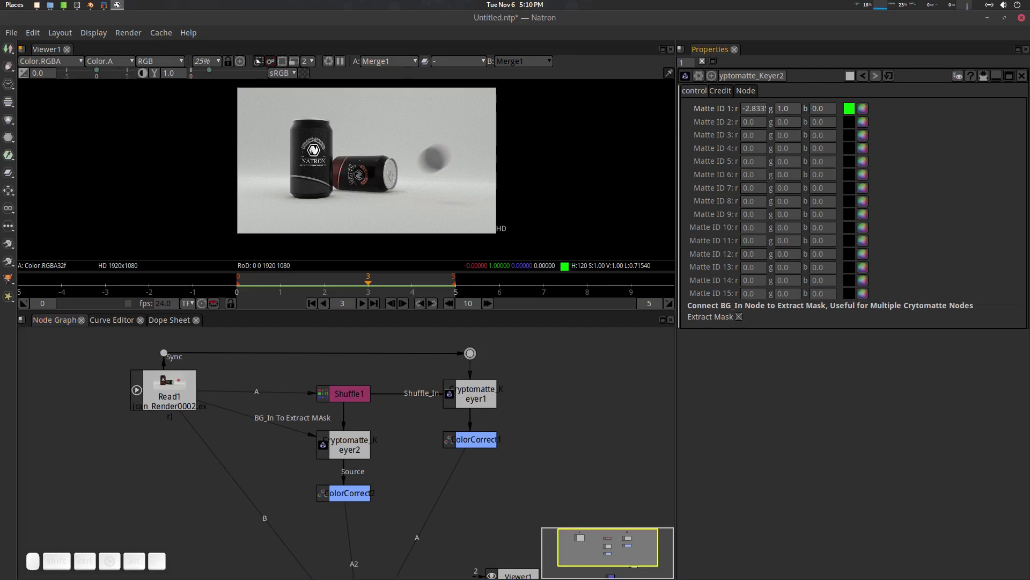